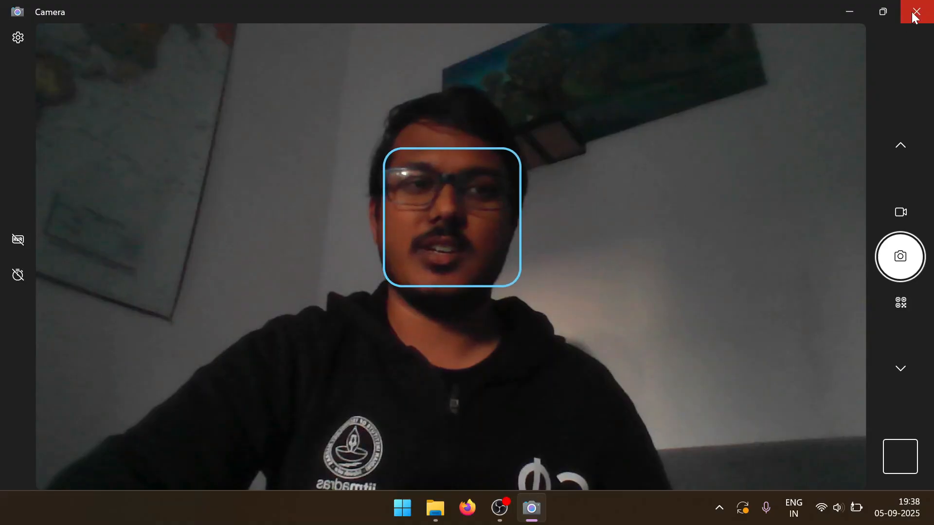
Close the Camera app and show the XPS folder in a maximized File Explorer window
{"action": "left_click", "coordinate": [435, 508]}
{"action": "left_click", "coordinate": [917, 12]}
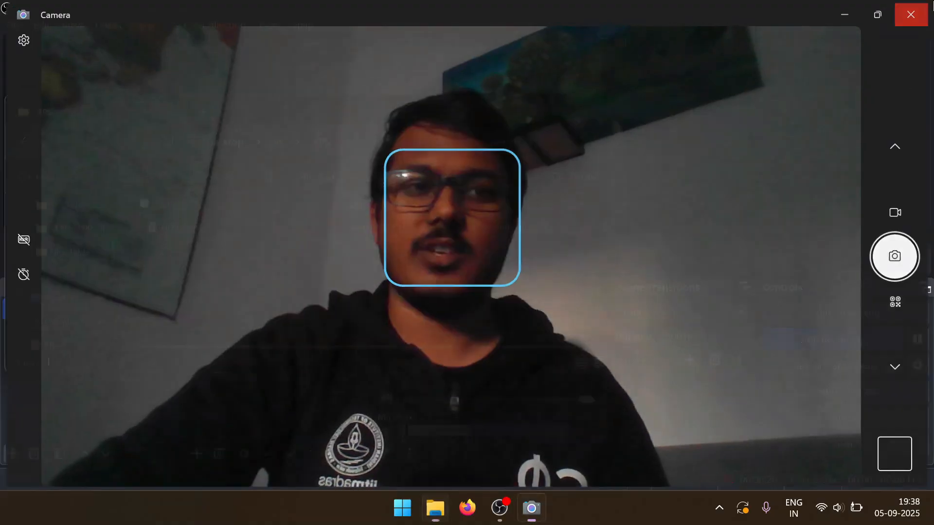
{"action": "left_click", "coordinate": [858, 6]}
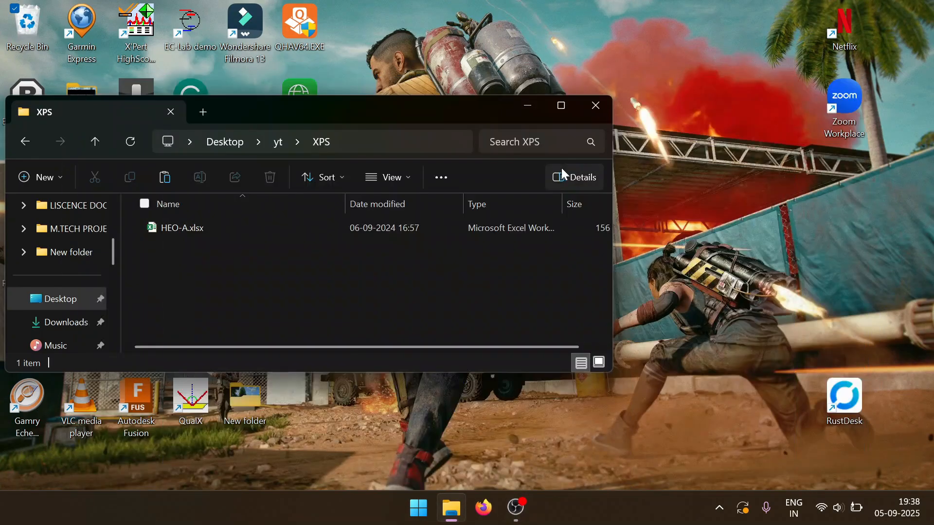
{"action": "left_click", "coordinate": [560, 105]}
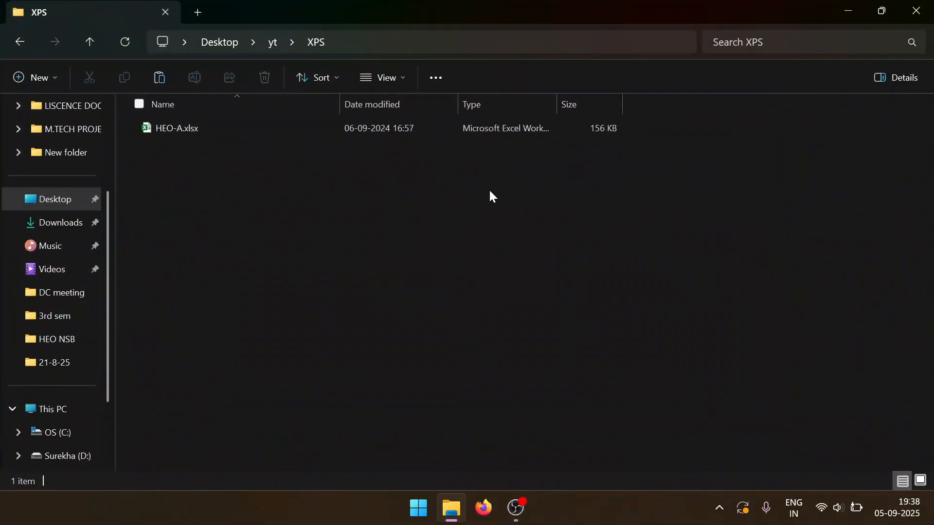
Launch CasaXPS and bring the XPS folder up in front of it as a smaller window
{"action": "left_click", "coordinate": [414, 519]}
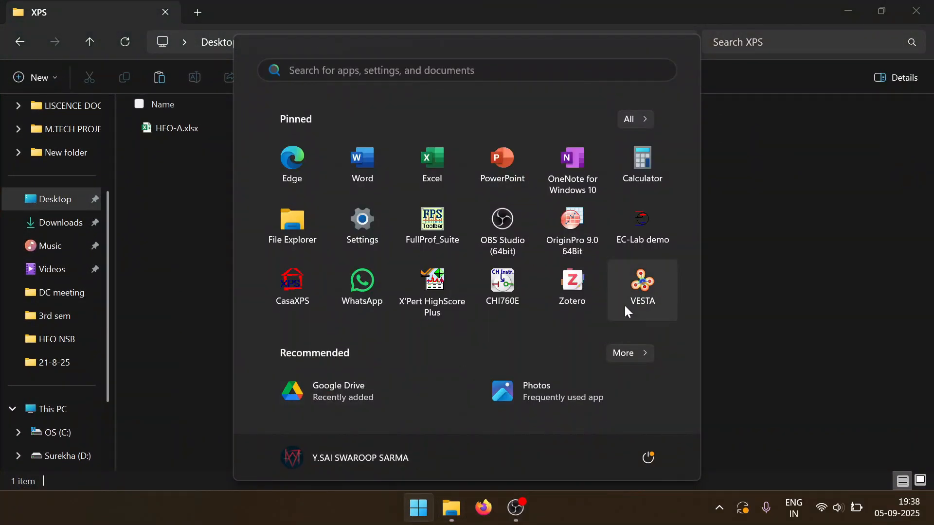
{"action": "left_click", "coordinate": [292, 296]}
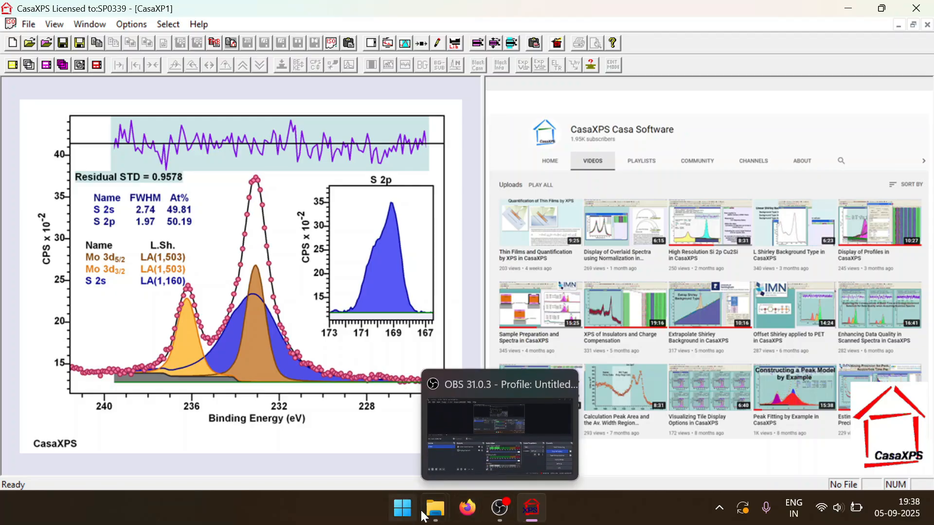
{"action": "mouse_move", "coordinate": [423, 516]}
{"action": "left_click", "coordinate": [454, 384]}
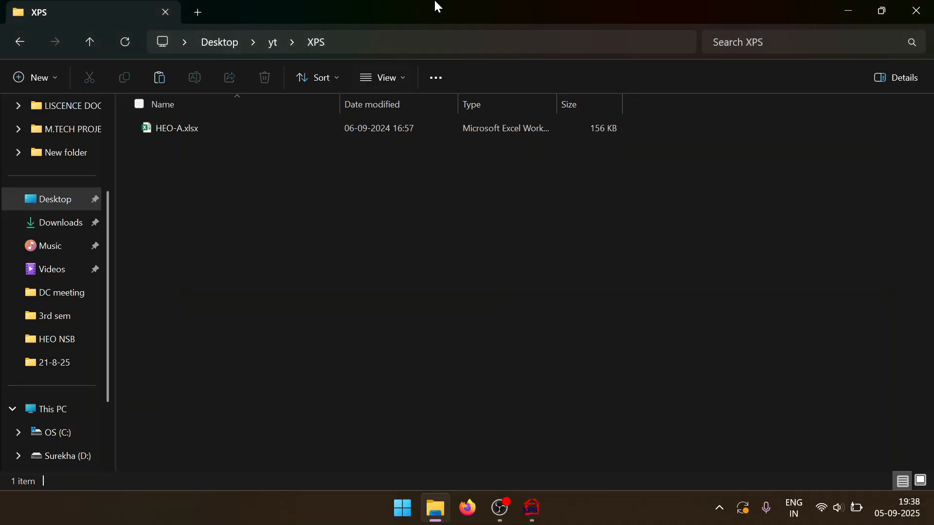
{"action": "double_click", "coordinate": [438, 6]}
{"action": "left_click_drag", "start_coordinate": [378, 108], "coordinate": [604, 124]}
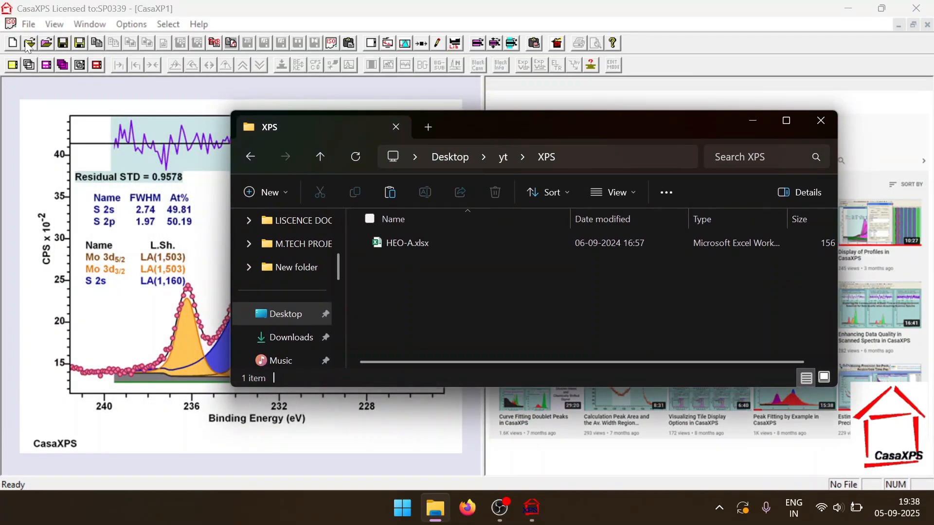
Open HEO-A.xlsx from the XPS folder in Excel, look through the Ni2p Scan data and enable editing
{"action": "left_click", "coordinate": [468, 238]}
{"action": "double_click", "coordinate": [468, 243]}
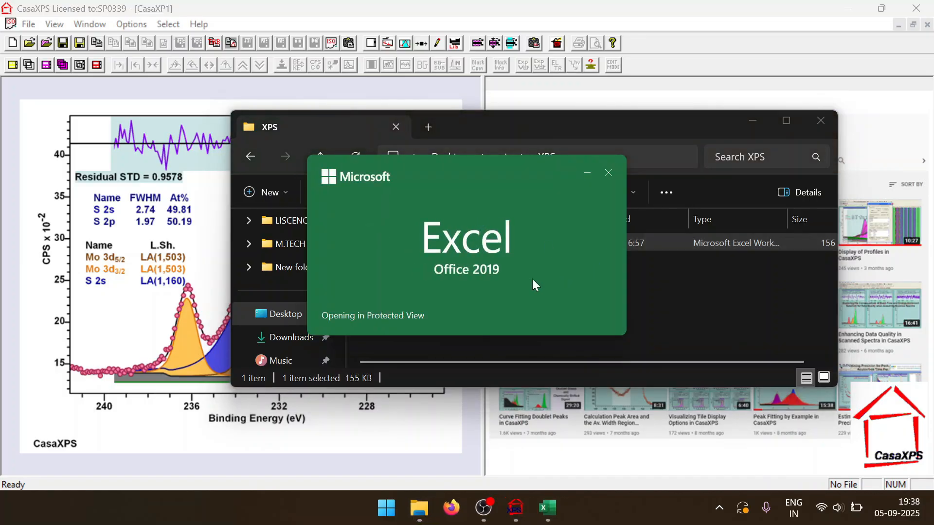
{"action": "scroll", "coordinate": [673, 301], "scroll_direction": "down", "scroll_amount": 4}
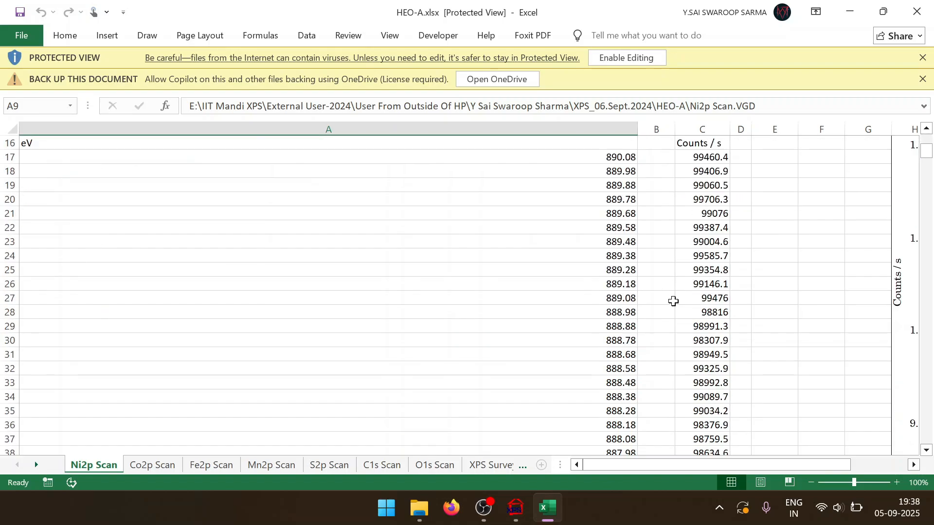
{"action": "scroll", "coordinate": [673, 301], "scroll_direction": "up", "scroll_amount": 4}
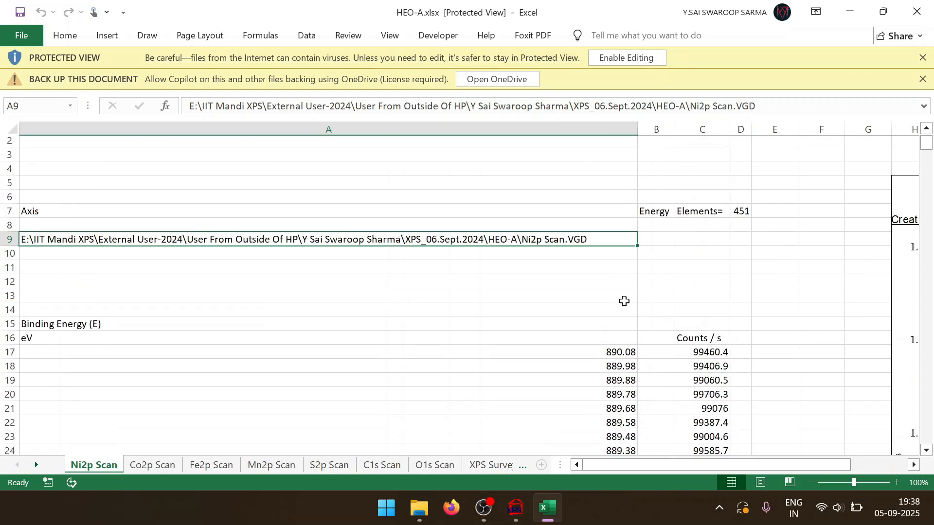
{"action": "scroll", "coordinate": [623, 296], "scroll_direction": "down", "scroll_amount": 13}
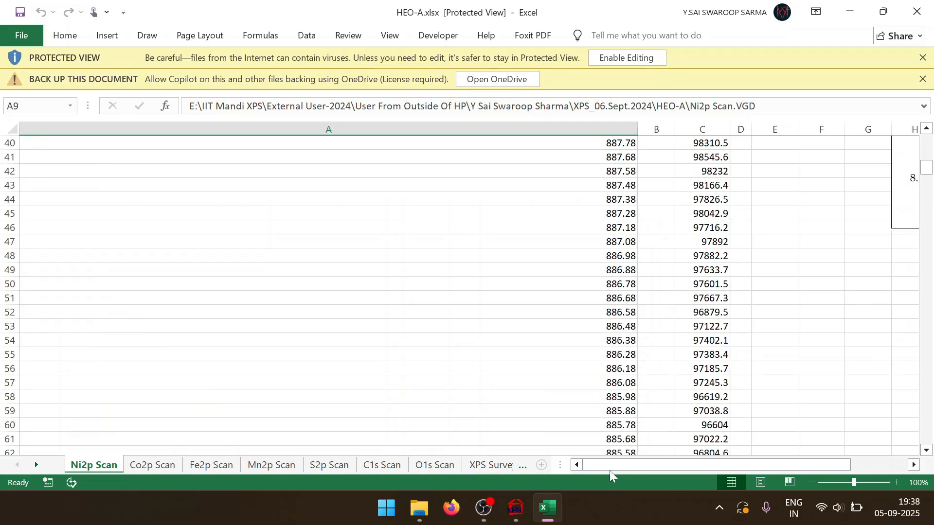
{"action": "left_click_drag", "start_coordinate": [609, 466], "coordinate": [528, 442]}
{"action": "left_click", "coordinate": [633, 58]}
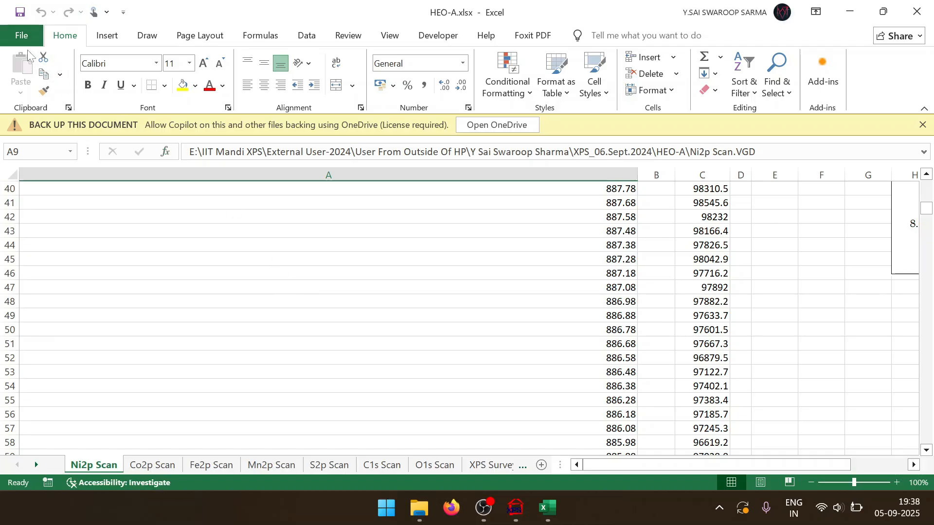
{"action": "left_click", "coordinate": [20, 38]}
{"action": "left_click", "coordinate": [54, 229]}
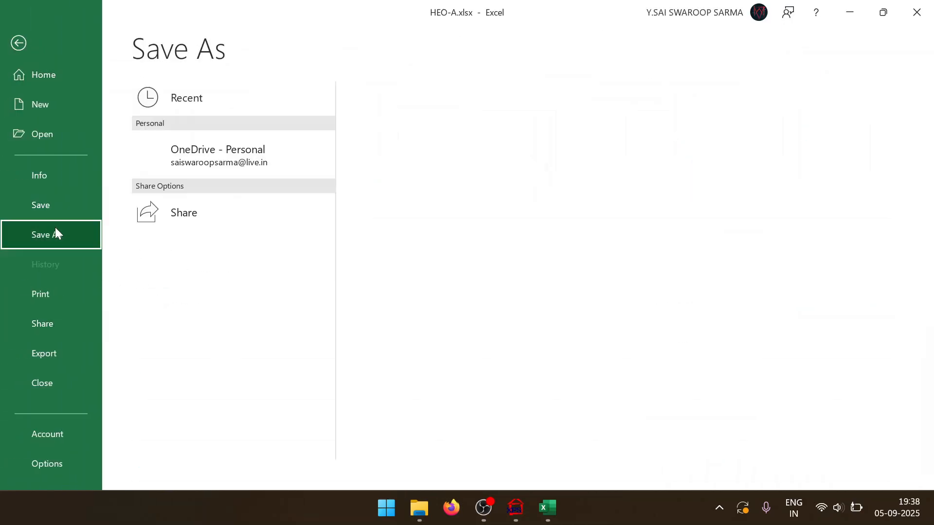
{"action": "left_click", "coordinate": [447, 181]}
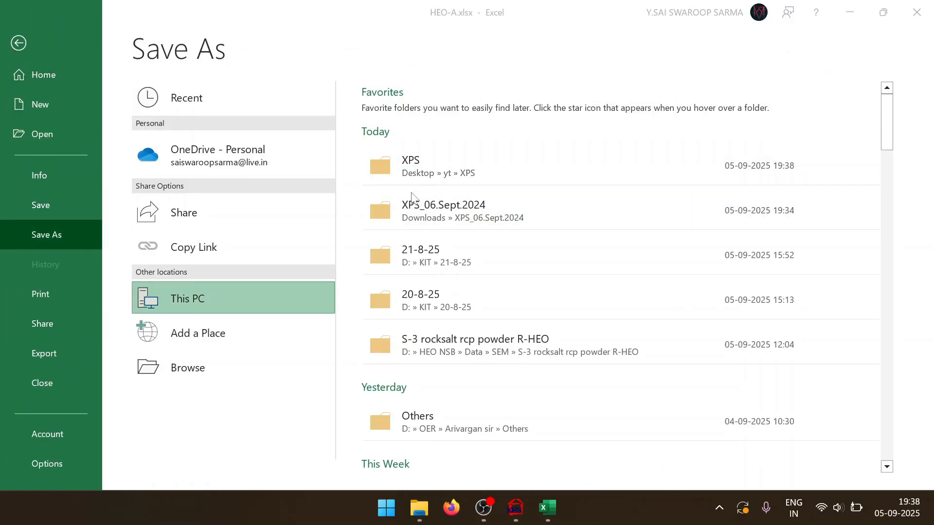
{"action": "left_click", "coordinate": [248, 259]}
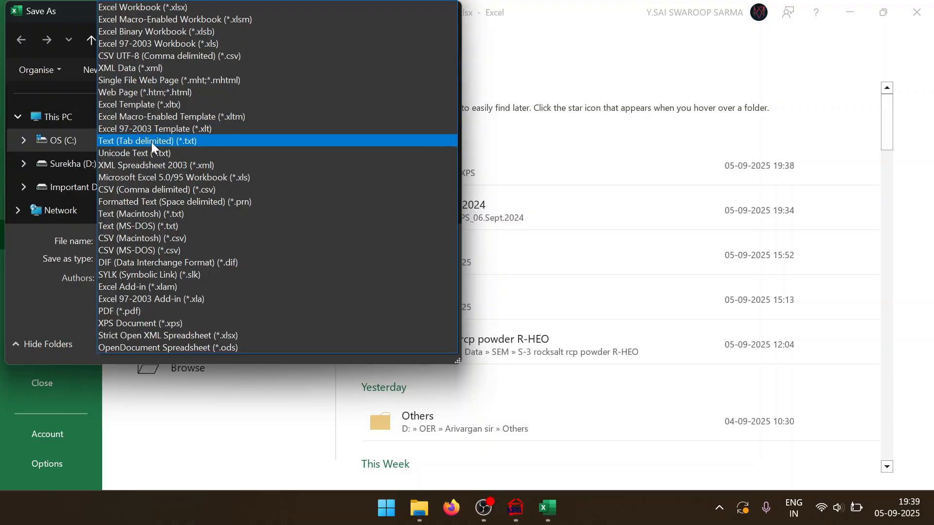
{"action": "left_click", "coordinate": [198, 142]}
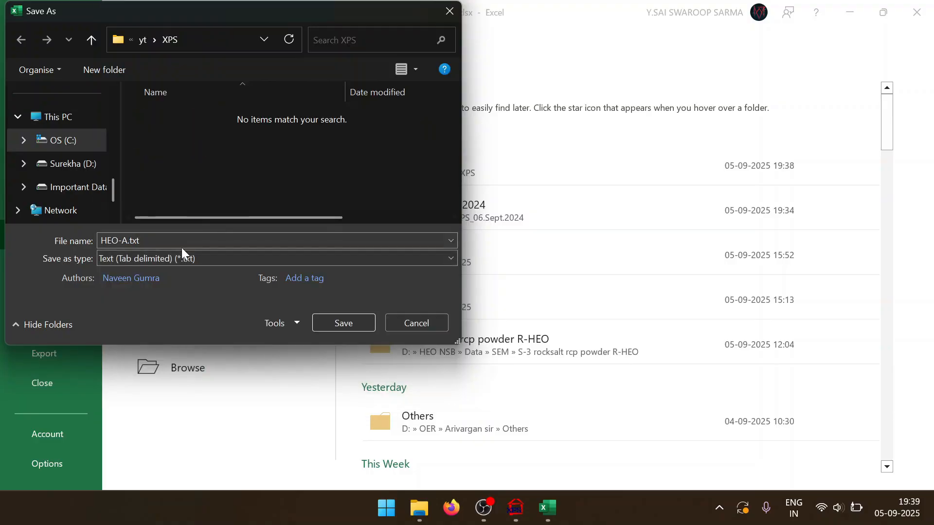
{"action": "left_click_drag", "start_coordinate": [268, 18], "coordinate": [543, 49]}
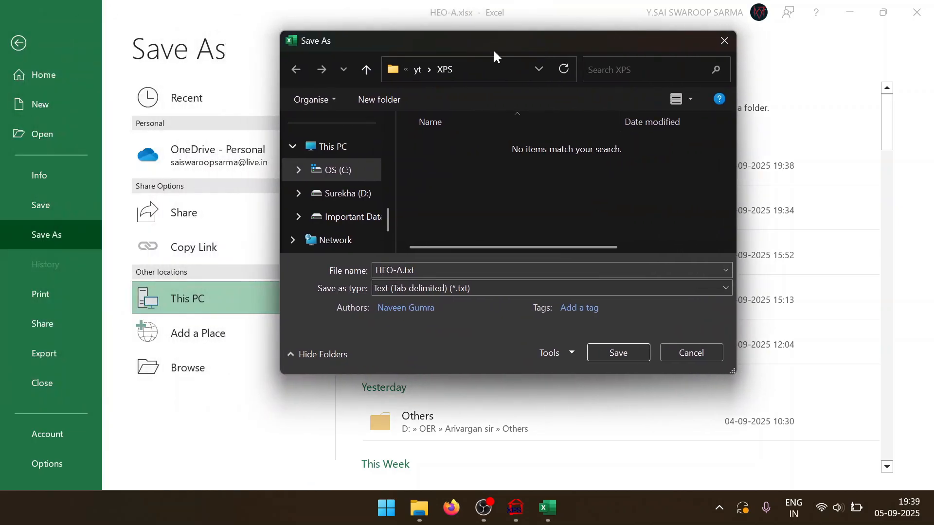
{"action": "left_click", "coordinate": [724, 40]}
{"action": "left_click", "coordinate": [18, 43]}
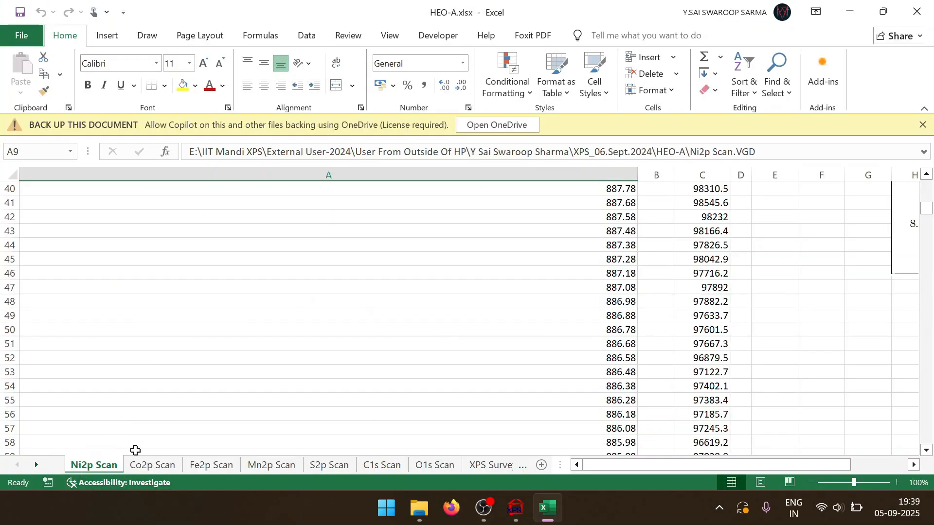
Save the Ni2p Scan sheet as a tab-delimited text file named "Ni 2p" in the XPS folder, accepting to save only the active sheet
{"action": "left_click", "coordinate": [21, 36]}
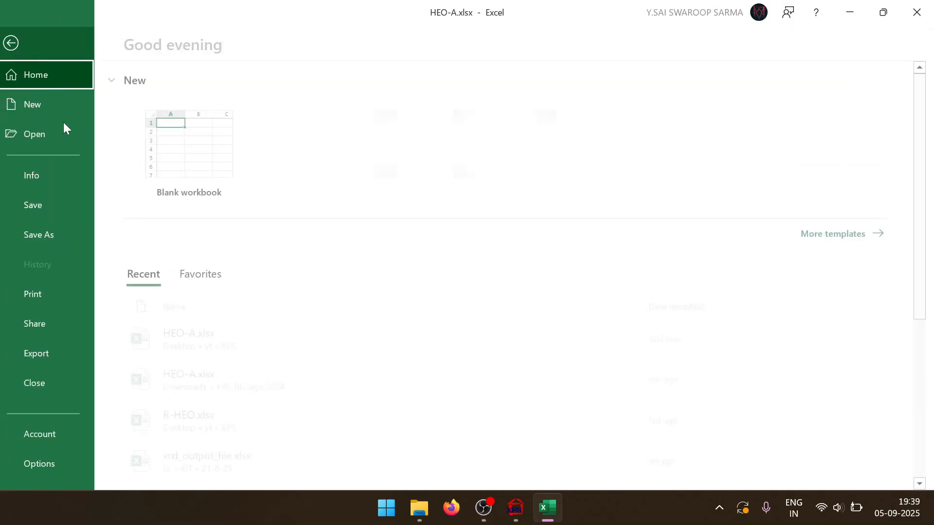
{"action": "left_click", "coordinate": [74, 228]}
{"action": "left_click", "coordinate": [426, 159]}
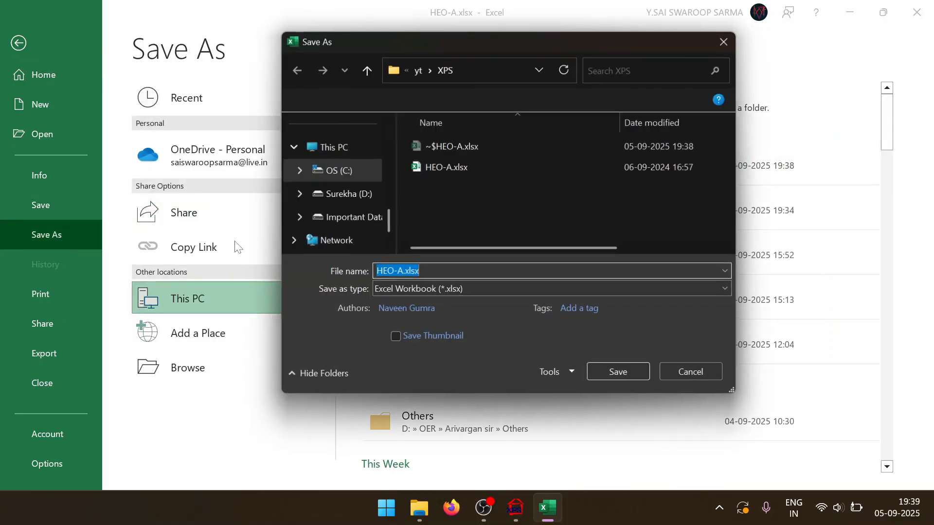
{"action": "left_click", "coordinate": [444, 291]}
{"action": "left_click", "coordinate": [441, 136]}
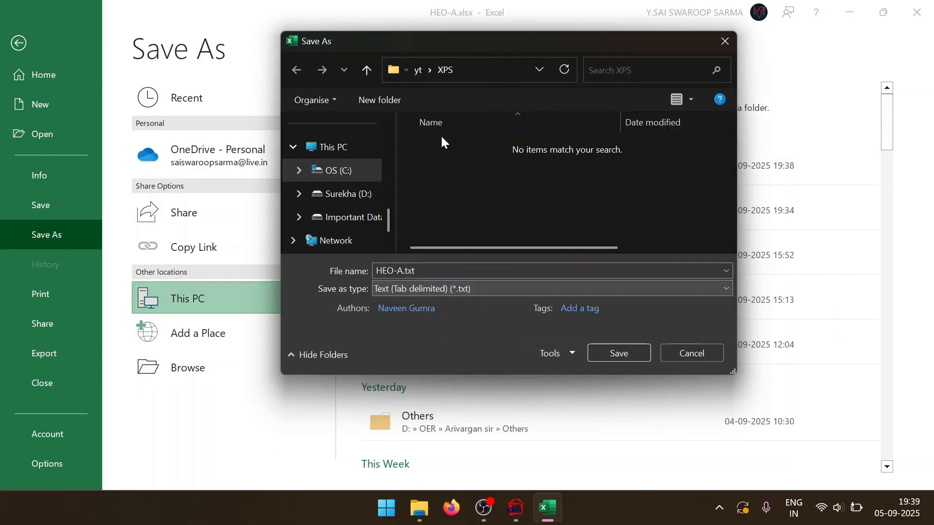
{"action": "key", "text": "shift+Tab"}
{"action": "type", "text": "i"}
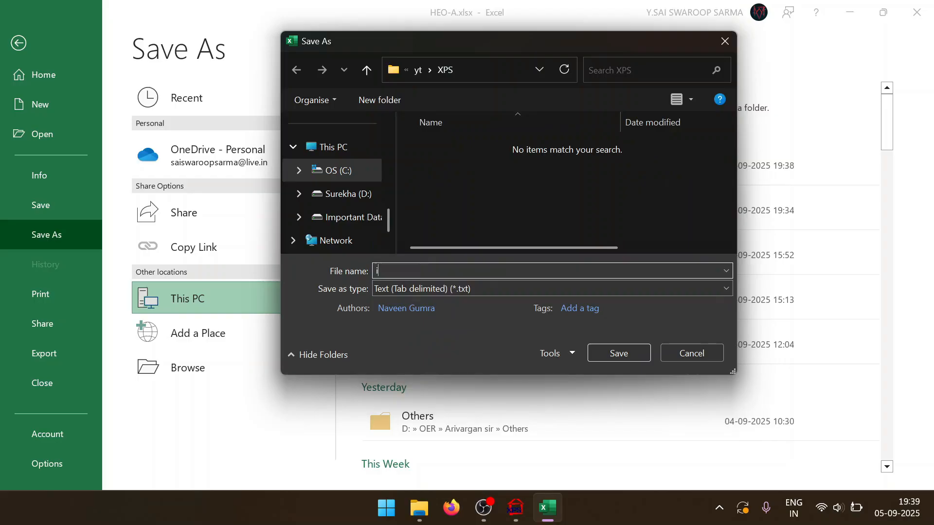
{"action": "type", "text": "Ni 2p"}
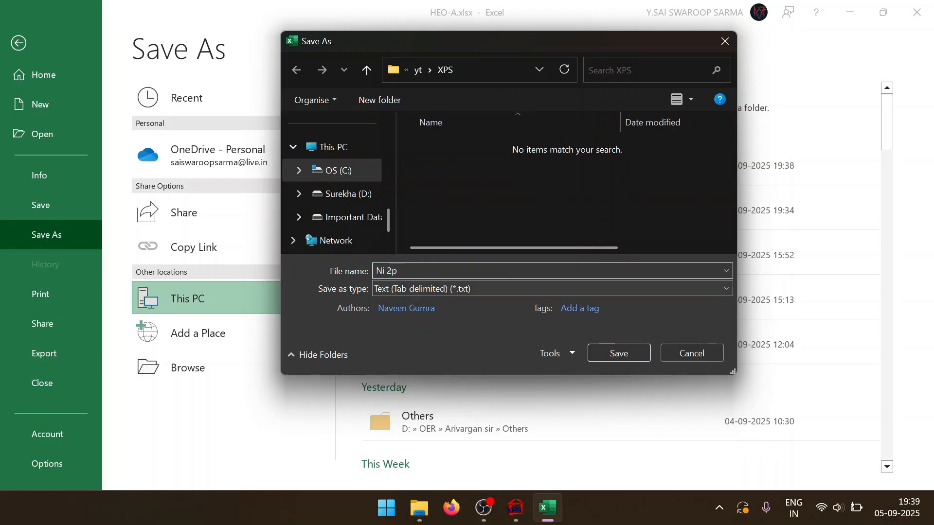
{"action": "left_click", "coordinate": [619, 355]}
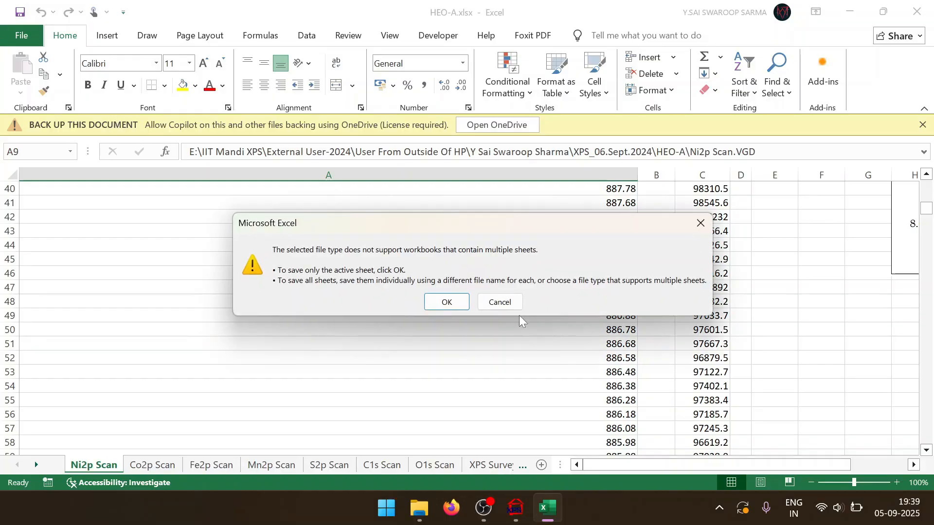
{"action": "left_click", "coordinate": [453, 303]}
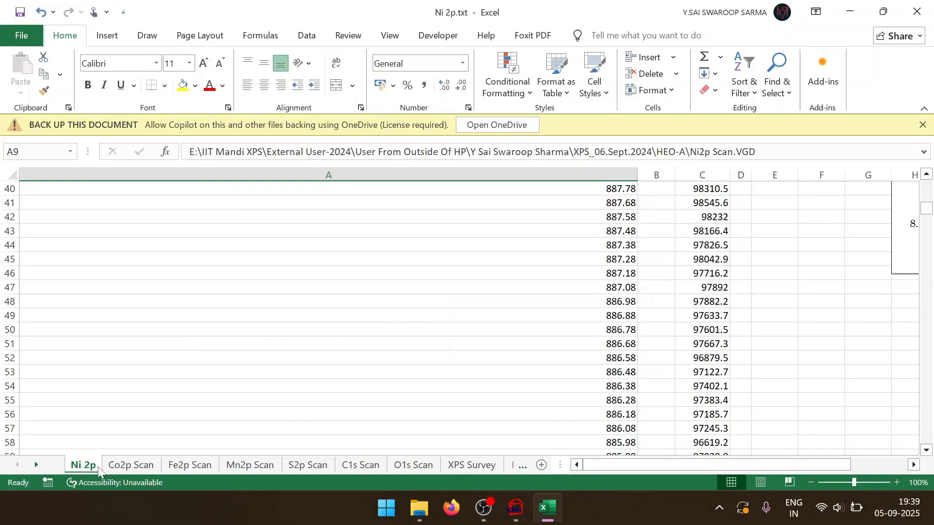
Save the Co2p Scan sheet as a tab-delimited text file named "Co 2p" in the XPS folder
{"action": "left_click", "coordinate": [143, 465]}
{"action": "left_click", "coordinate": [21, 35]}
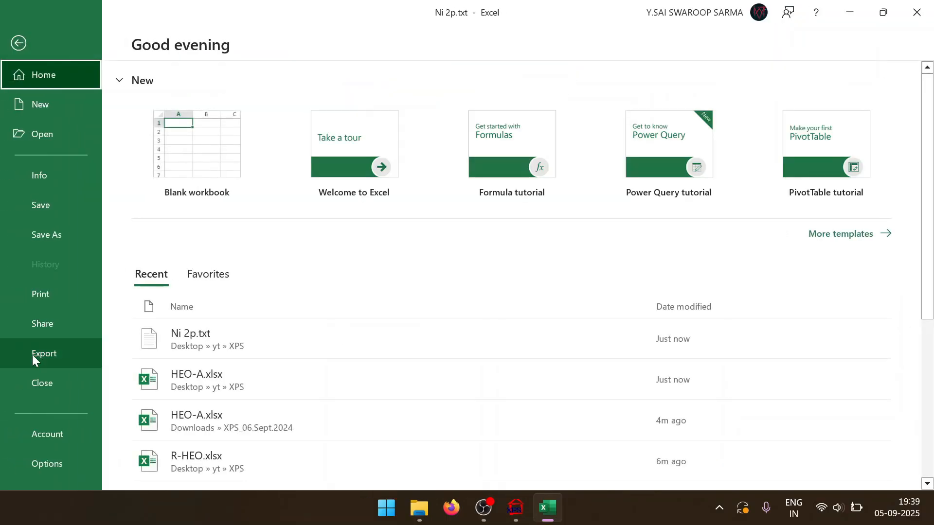
{"action": "left_click", "coordinate": [71, 232]}
{"action": "left_click", "coordinate": [492, 170]}
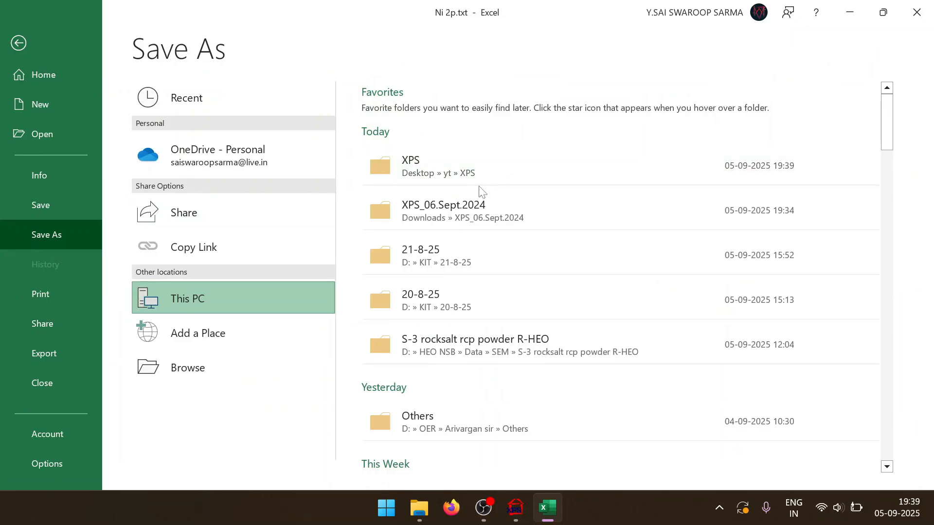
{"action": "left_click", "coordinate": [418, 289]}
{"action": "left_click", "coordinate": [318, 300]}
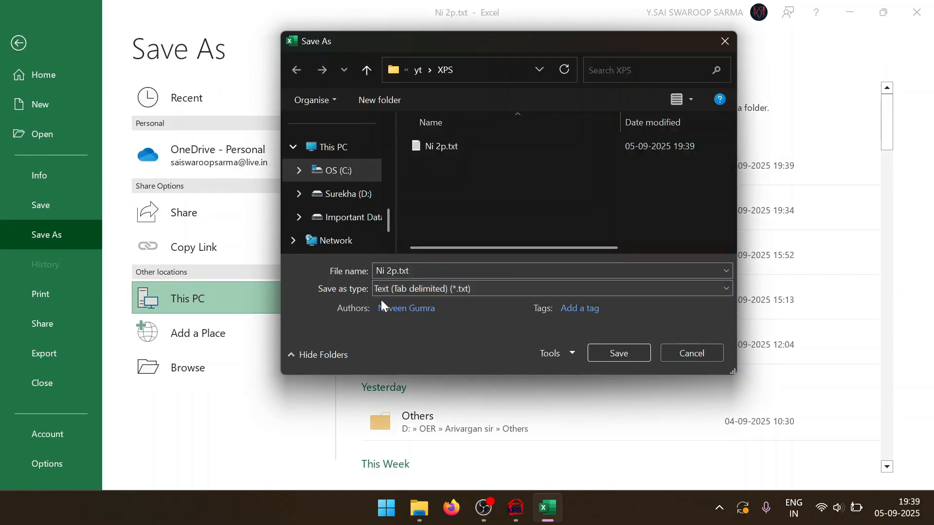
{"action": "left_click", "coordinate": [414, 271]}
{"action": "type", "text": "Co 2p"}
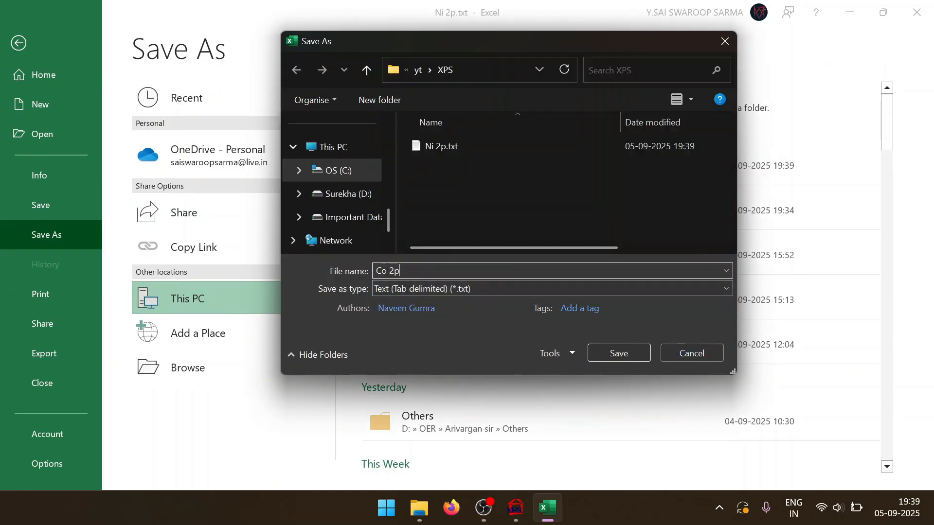
{"action": "key", "text": "Return"}
{"action": "left_click", "coordinate": [448, 300]}
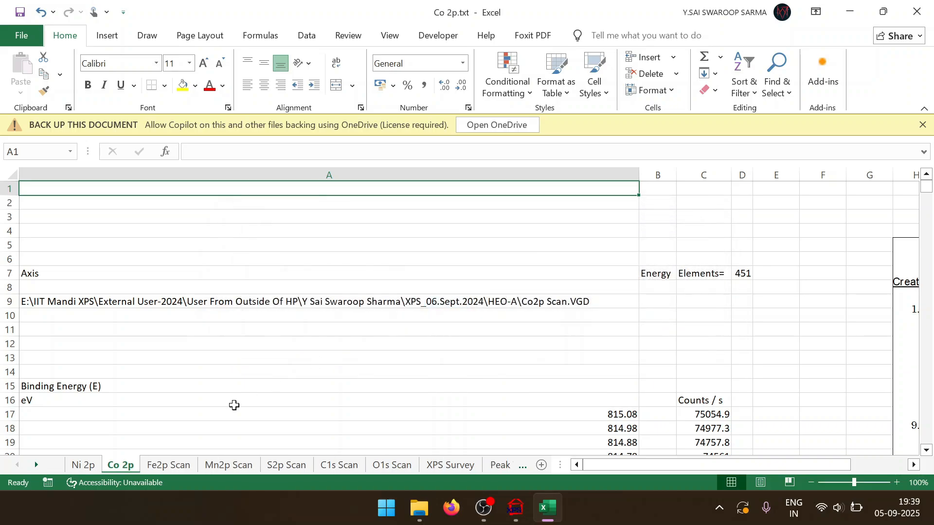
Save the Mn2p Scan sheet as a tab-delimited text file named "Mn 2p" in the XPS folder
{"action": "left_click", "coordinate": [216, 465]}
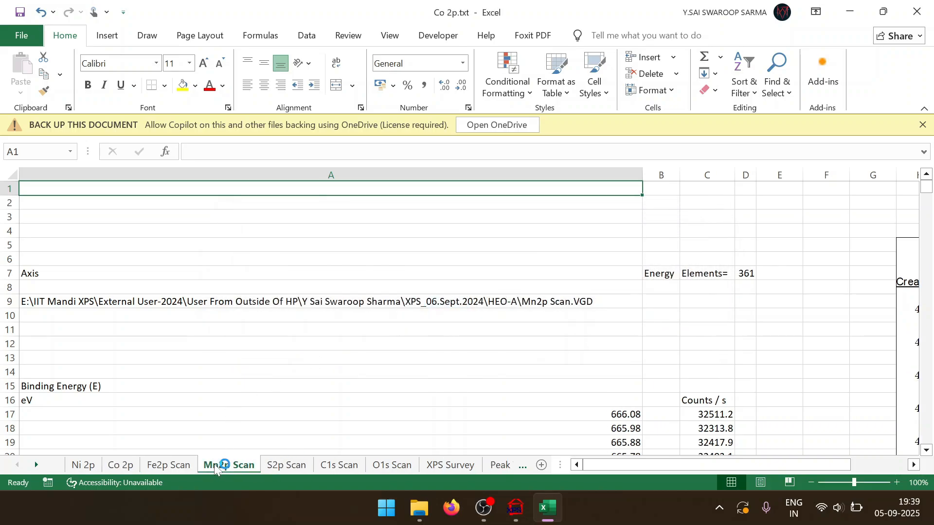
{"action": "left_click", "coordinate": [20, 36]}
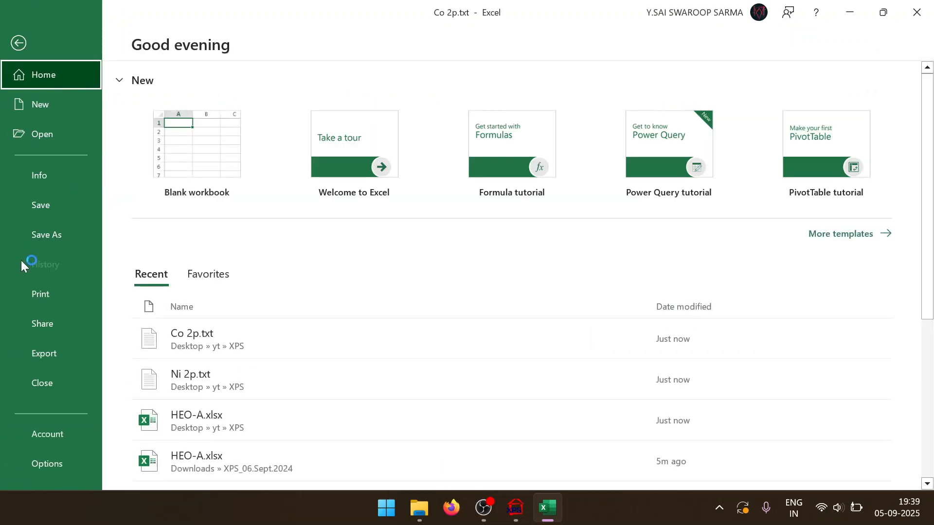
{"action": "left_click", "coordinate": [33, 233]}
{"action": "left_click", "coordinate": [426, 167]}
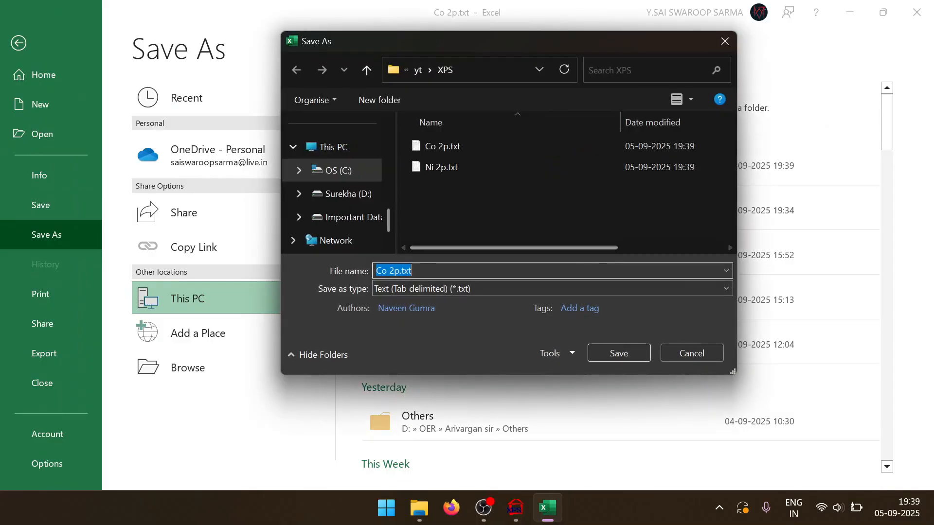
{"action": "type", "text": "Mn 2p"}
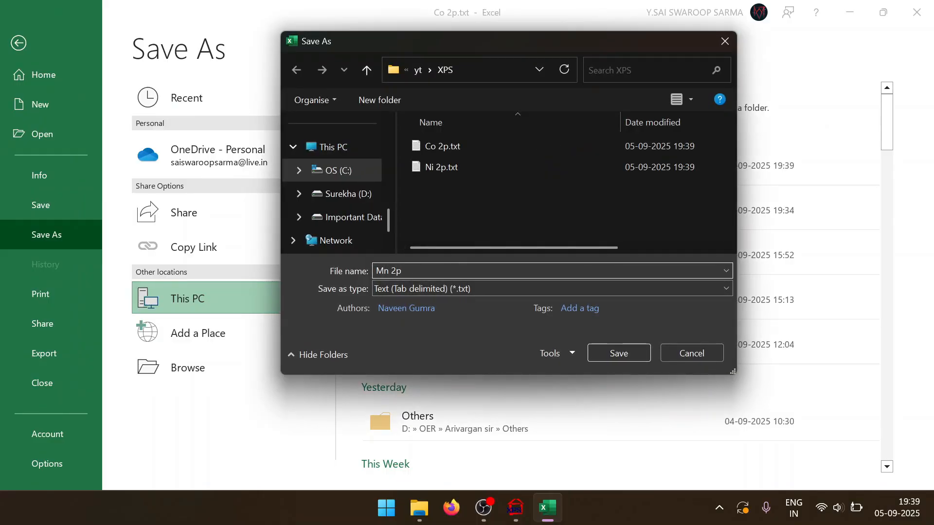
{"action": "key", "text": "Return"}
{"action": "left_click", "coordinate": [442, 300]}
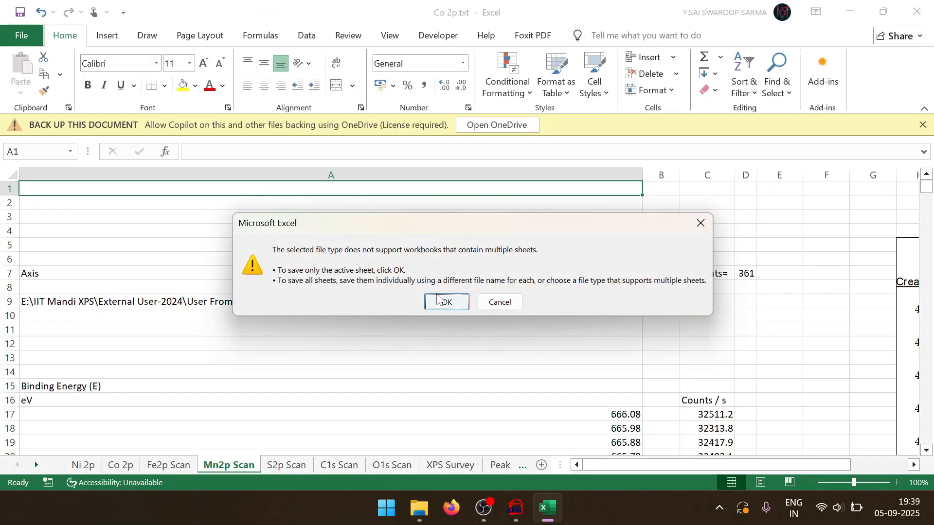
Save the C1s Scan sheet as a tab-delimited text file named "C 1s" in the XPS folder, accepting to save only the active sheet
{"action": "left_click", "coordinate": [17, 38]}
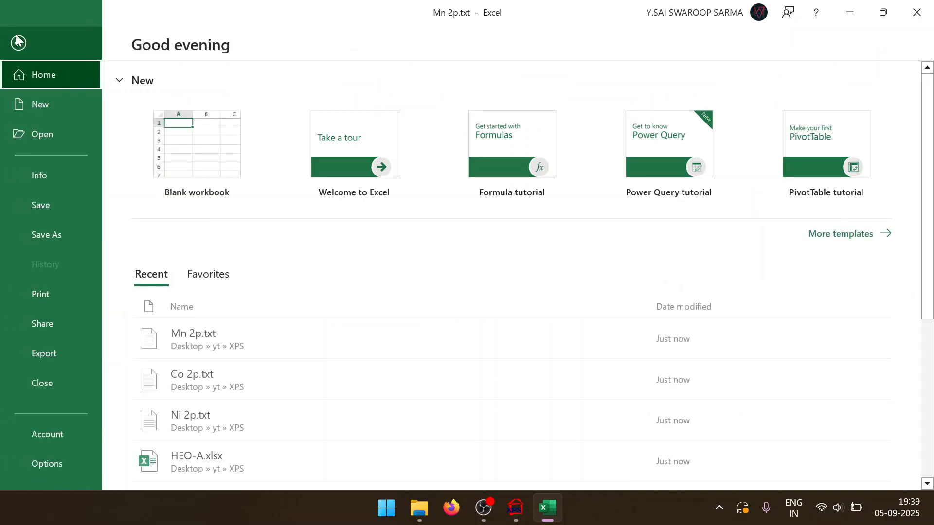
{"action": "left_click", "coordinate": [20, 43]}
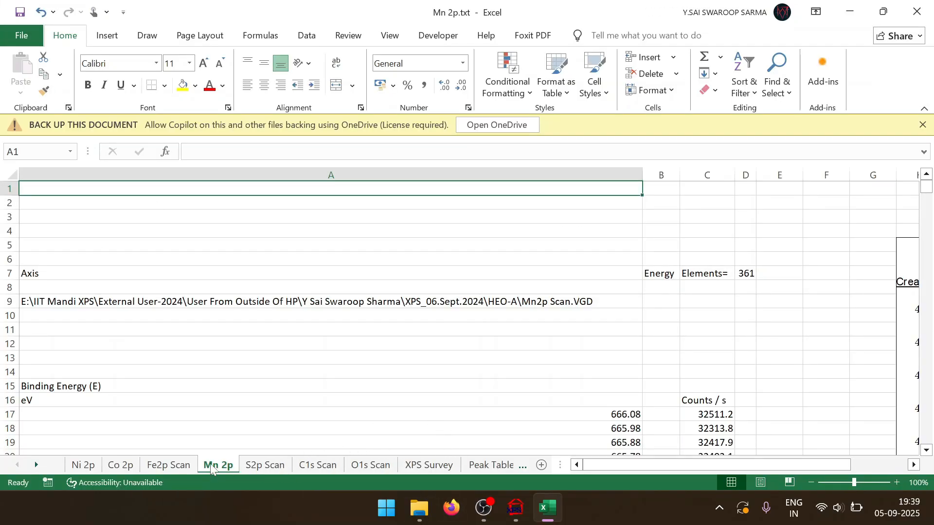
{"action": "left_click", "coordinate": [318, 466]}
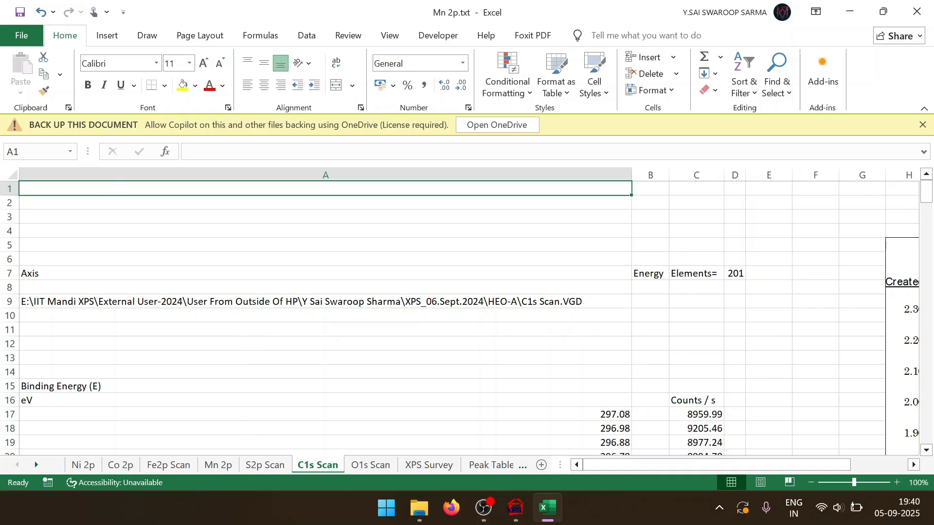
{"action": "left_click", "coordinate": [28, 39]}
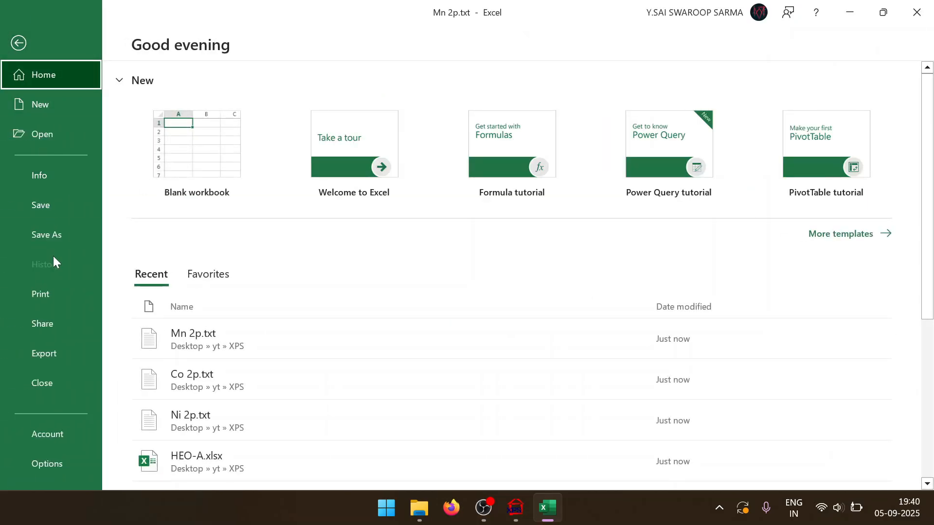
{"action": "left_click", "coordinate": [54, 241]}
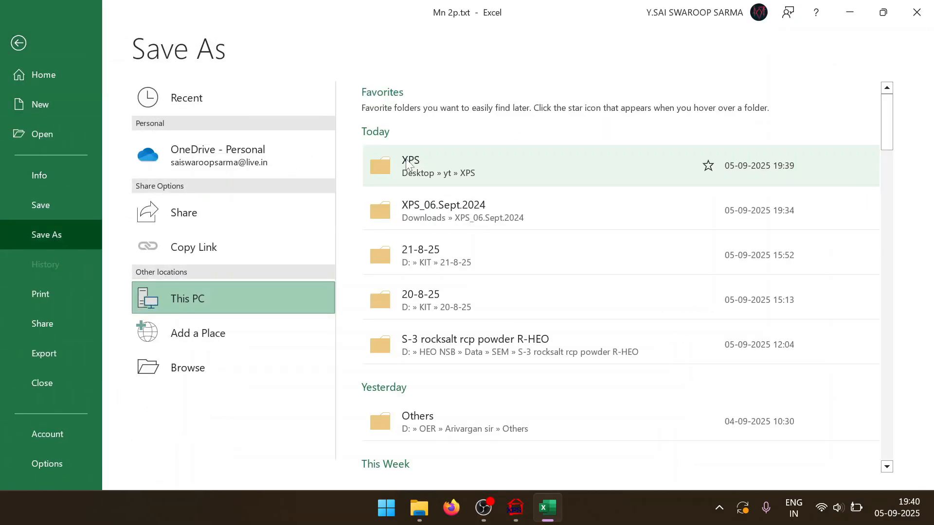
{"action": "left_click", "coordinate": [389, 155]}
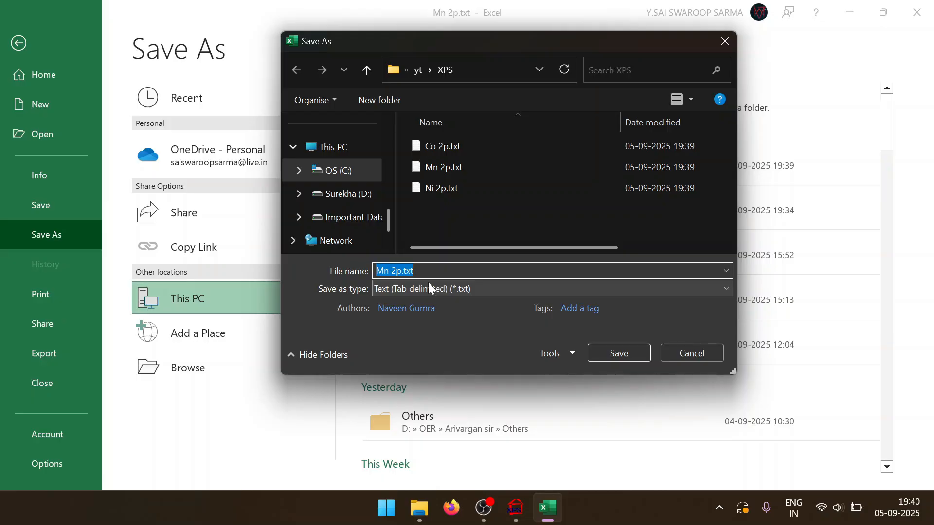
{"action": "type", "text": "C"}
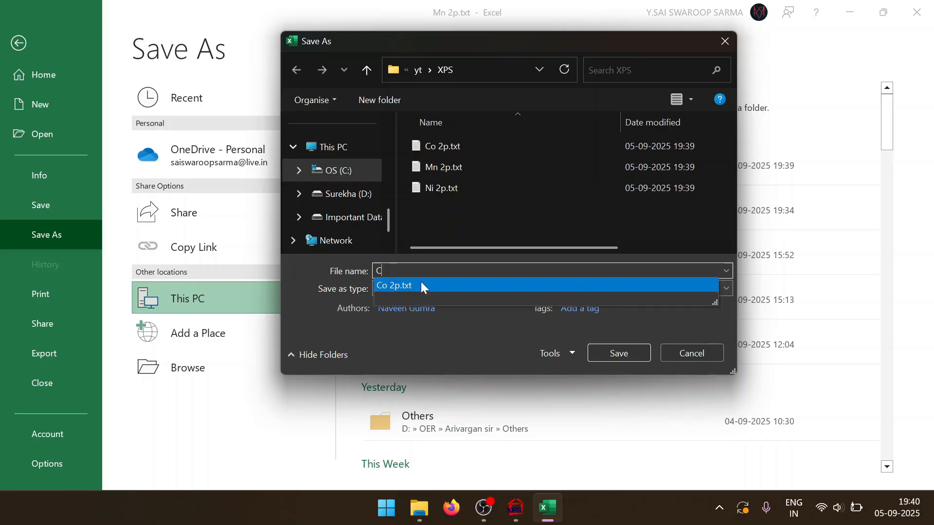
{"action": "type", "text": " 1s.txt"}
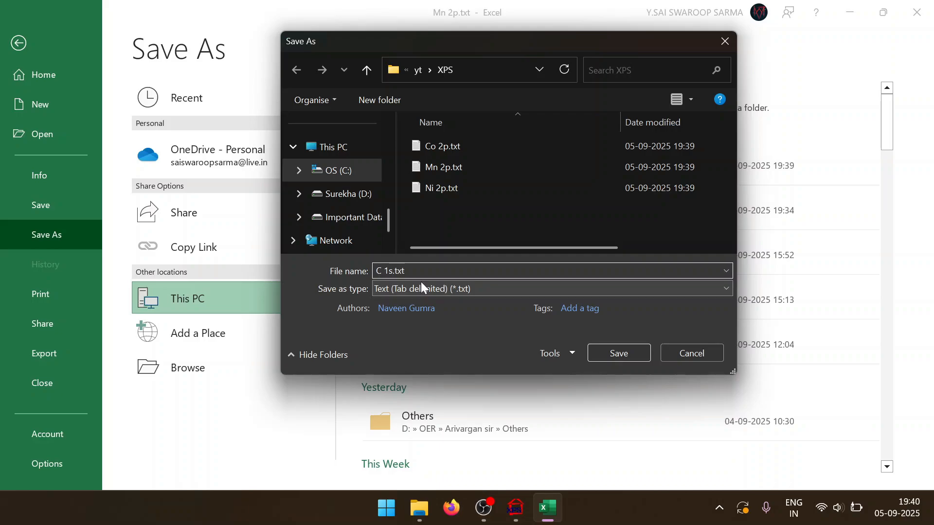
{"action": "key", "text": "Return"}
{"action": "left_click", "coordinate": [446, 307]}
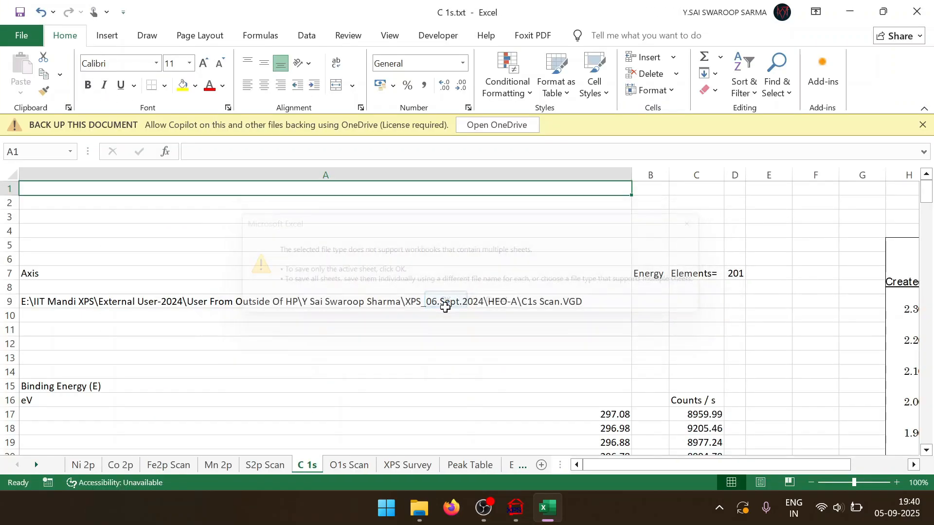
Save the XPS Survey sheet as a tab-delimited text file named "Survey" in the XPS folder, keeping only the active sheet
{"action": "scroll", "coordinate": [447, 368], "scroll_direction": "down", "scroll_amount": 1}
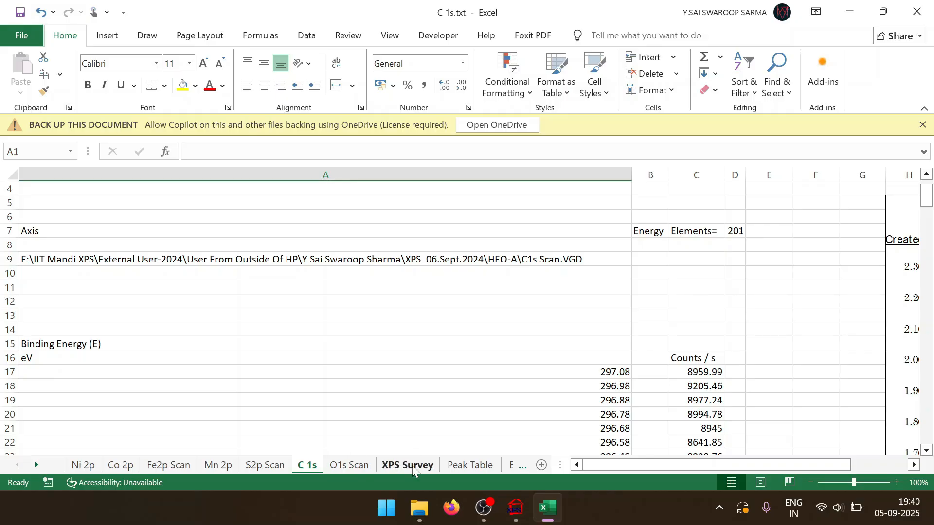
{"action": "left_click", "coordinate": [408, 465]}
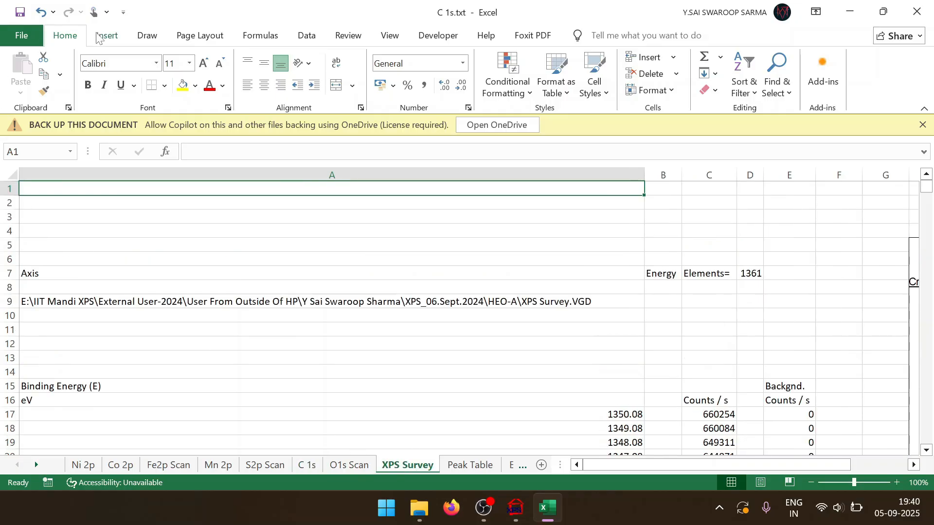
{"action": "left_click", "coordinate": [7, 40]}
{"action": "left_click", "coordinate": [62, 228]}
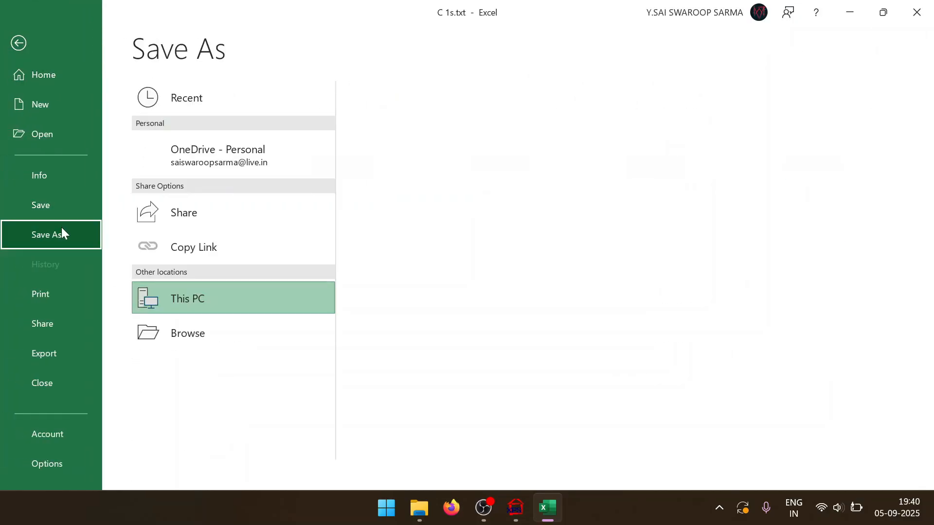
{"action": "left_click", "coordinate": [471, 167]}
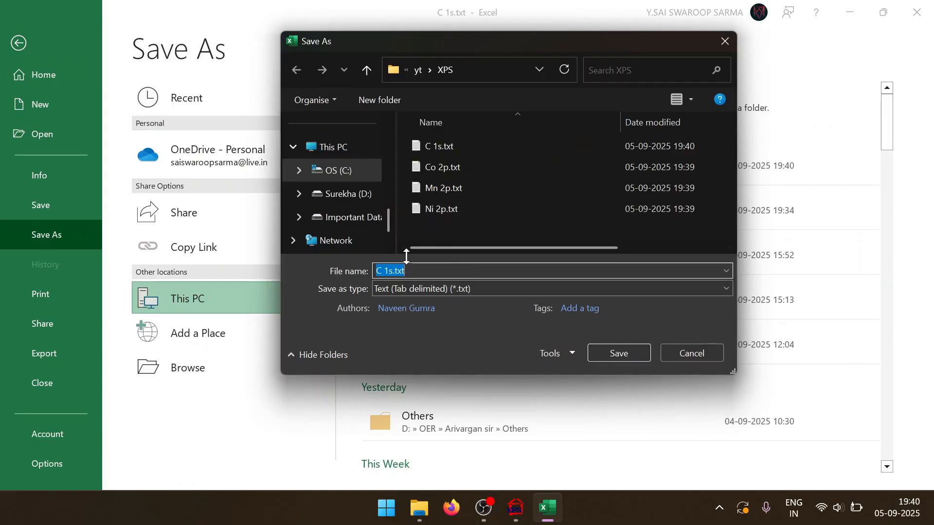
{"action": "type", "text": "Survey"}
{"action": "key", "text": "Return"}
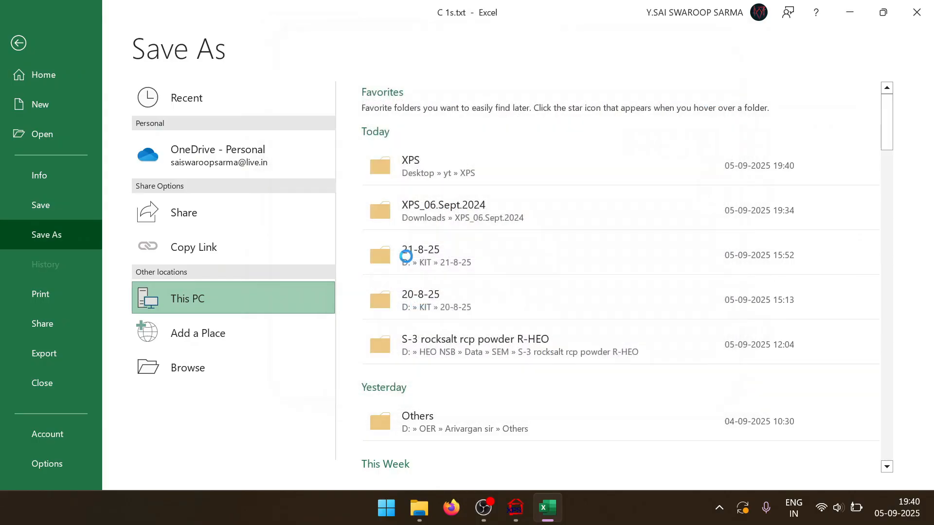
{"action": "left_click", "coordinate": [437, 304]}
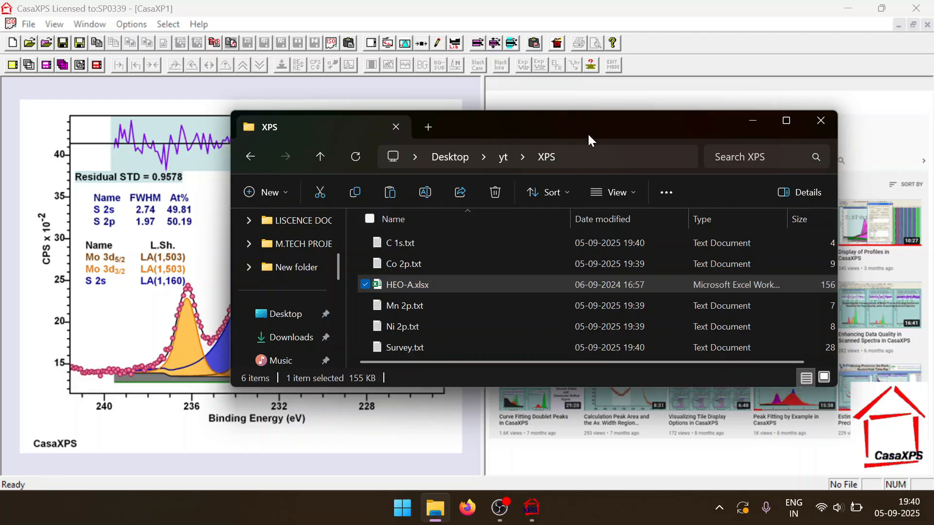
Switch to CasaXPS, start Convert and Merge, and browse to the XPS folder inside the yt folder on the Desktop
{"action": "double_click", "coordinate": [589, 127]}
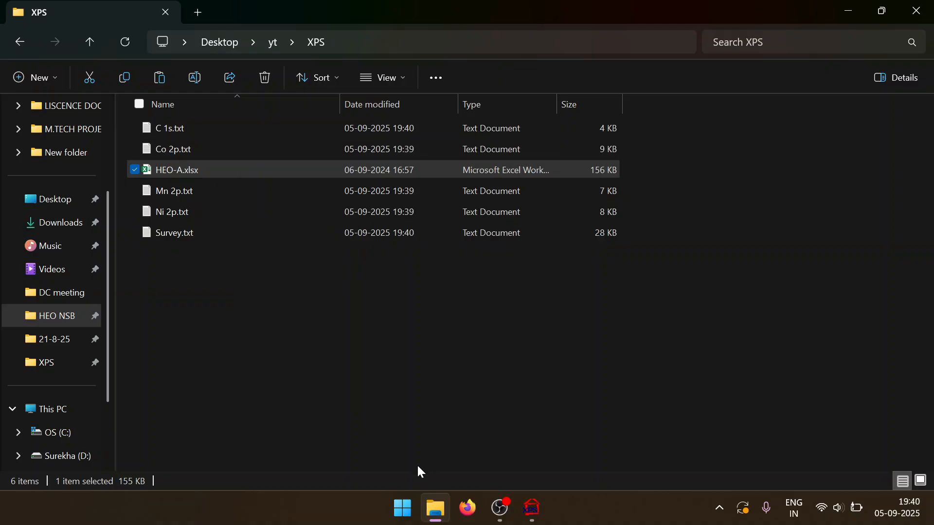
{"action": "left_click", "coordinate": [535, 504]}
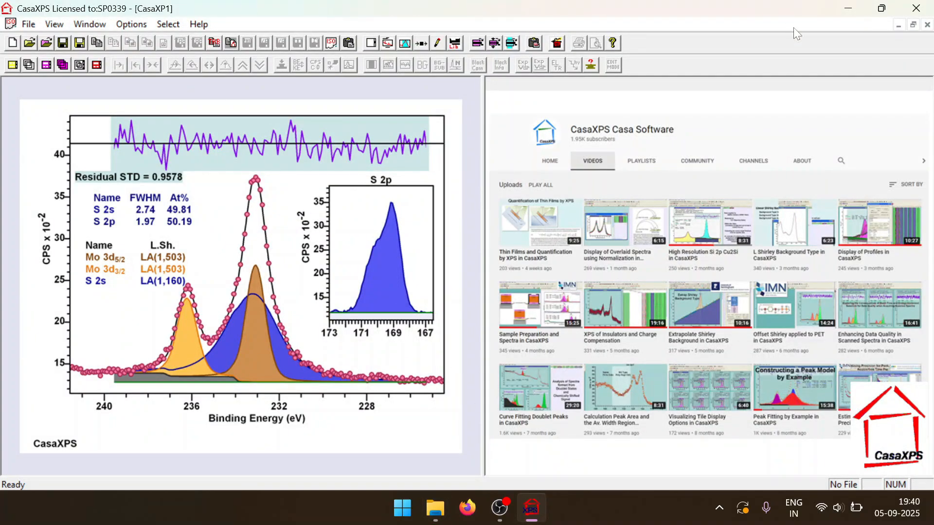
{"action": "left_click", "coordinate": [28, 24]}
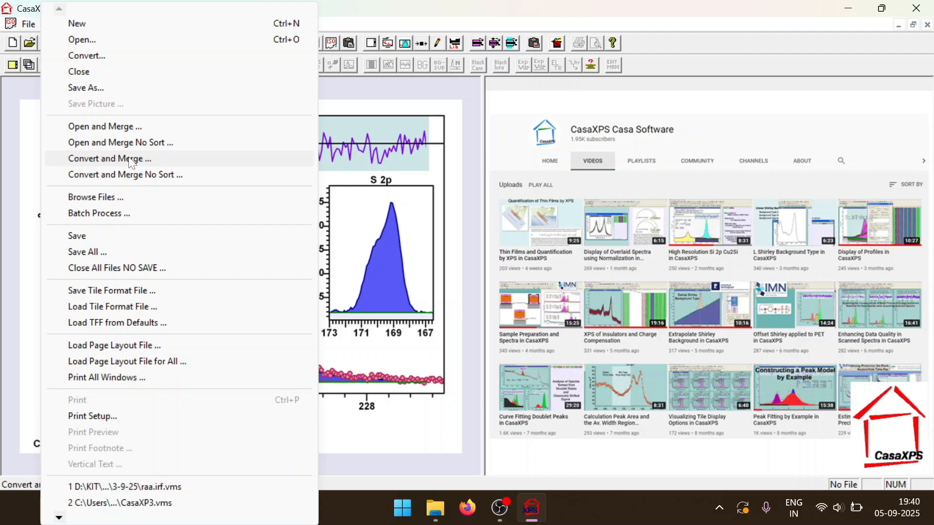
{"action": "left_click", "coordinate": [130, 159]}
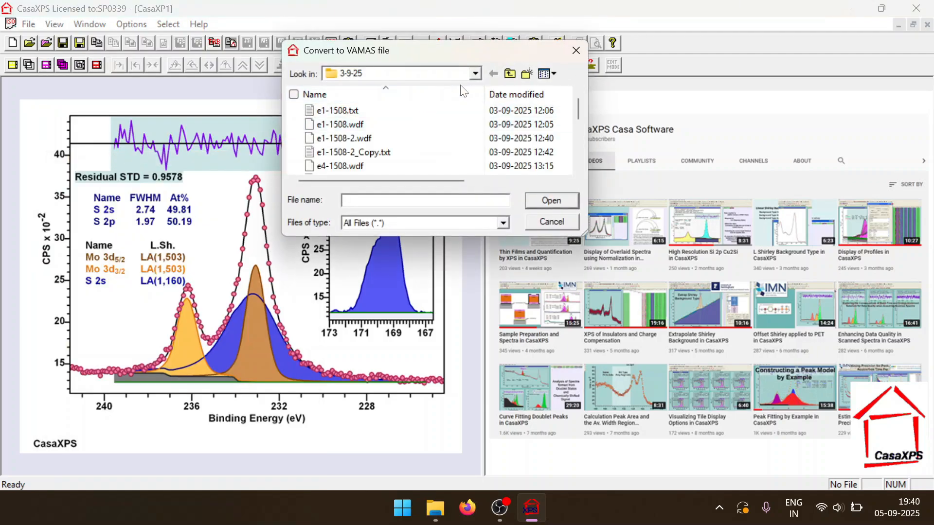
{"action": "left_click", "coordinate": [475, 73]}
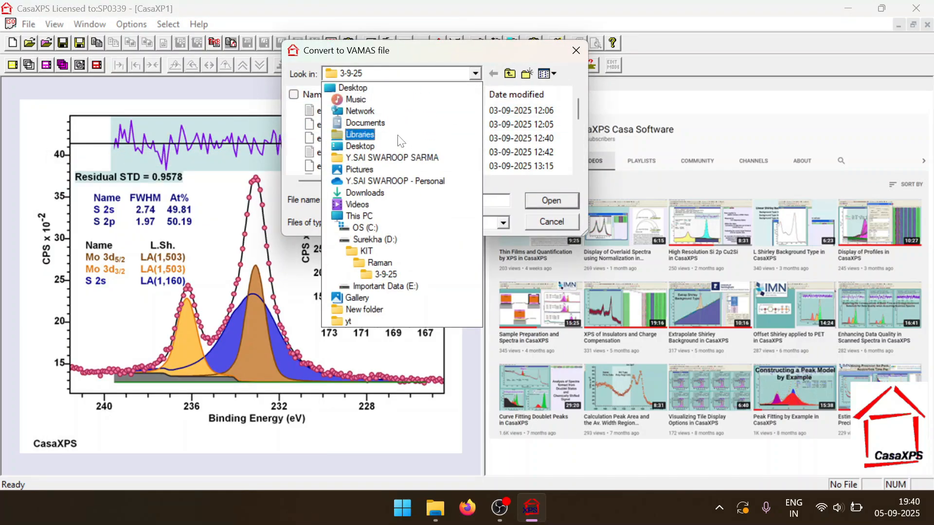
{"action": "left_click", "coordinate": [399, 146]}
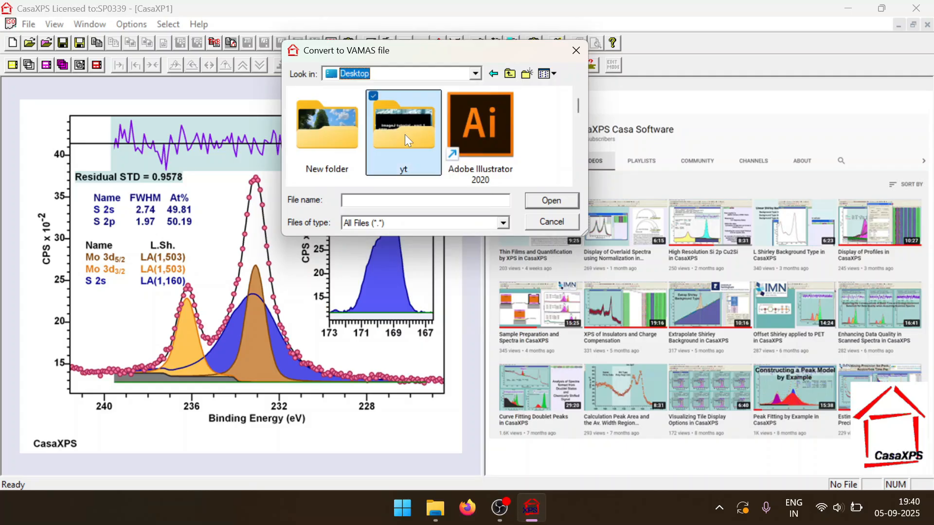
{"action": "double_click", "coordinate": [405, 134]}
{"action": "double_click", "coordinate": [331, 138]}
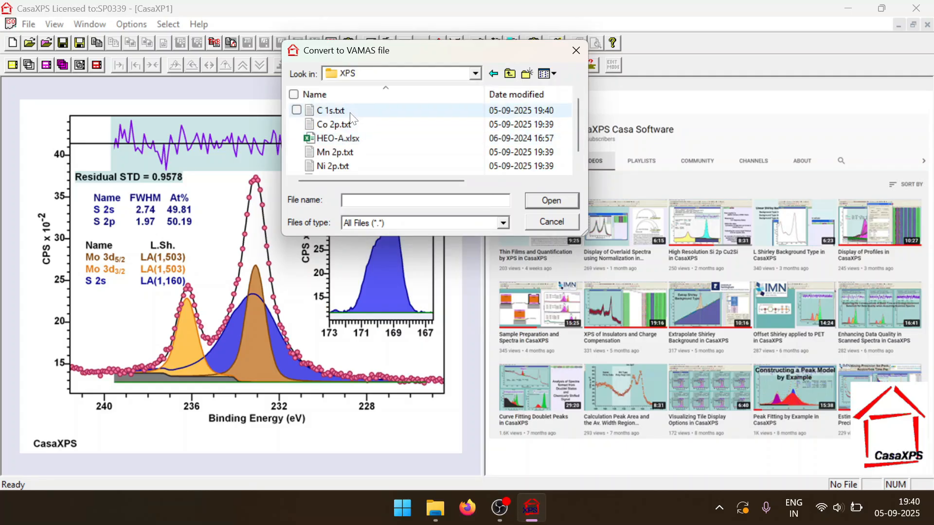
Convert and merge C 1s.txt, Co 2p.txt, Mn 2p.txt, Ni 2p.txt and Survey.txt into one VAMAS file, transferring the existing row labels
{"action": "left_click", "coordinate": [350, 112]}
{"action": "left_click", "coordinate": [352, 124], "text": "ctrl"}
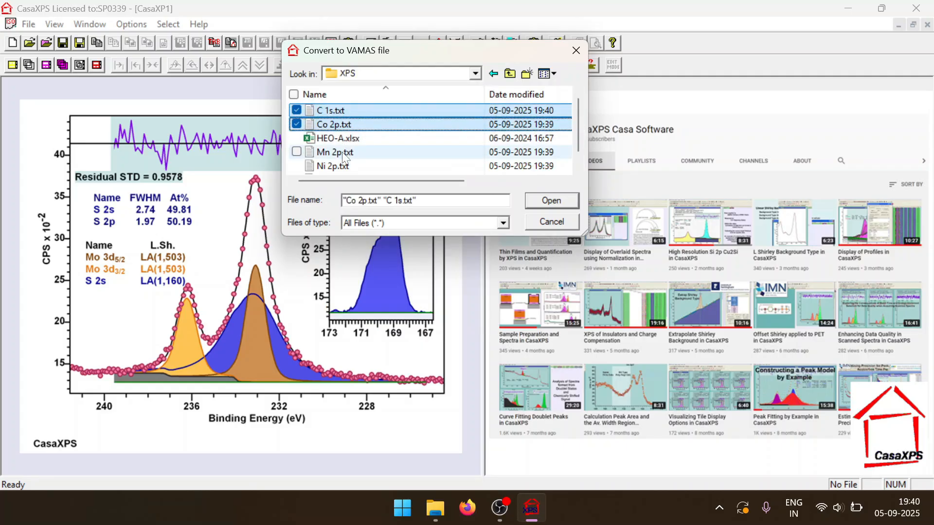
{"action": "left_click", "coordinate": [343, 153], "text": "ctrl"}
{"action": "left_click", "coordinate": [338, 167], "text": "ctrl"}
{"action": "scroll", "coordinate": [579, 130], "scroll_direction": "down", "scroll_amount": 1}
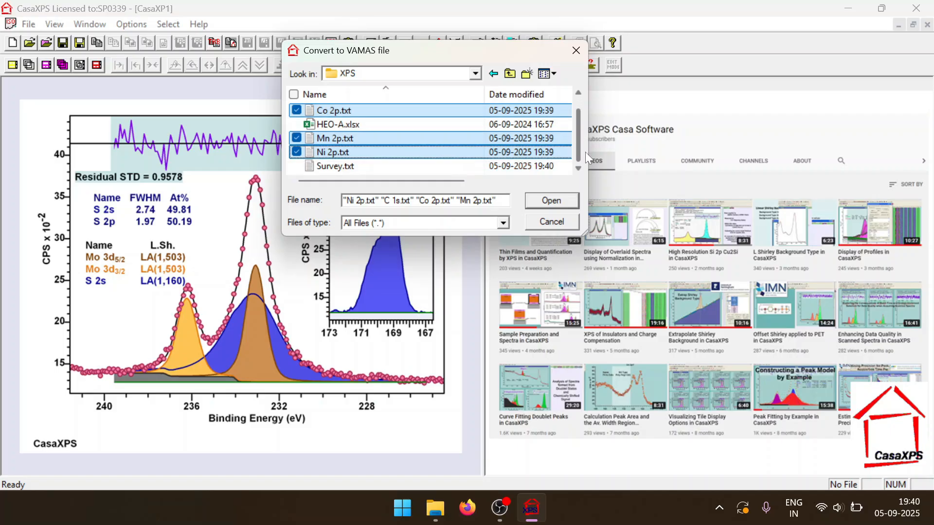
{"action": "left_click", "coordinate": [358, 165], "text": "ctrl"}
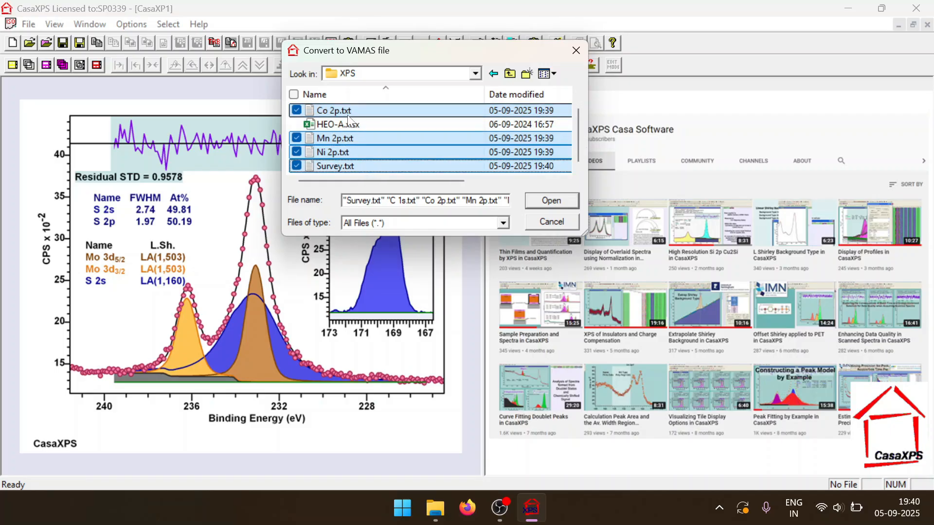
{"action": "left_click", "coordinate": [552, 202]}
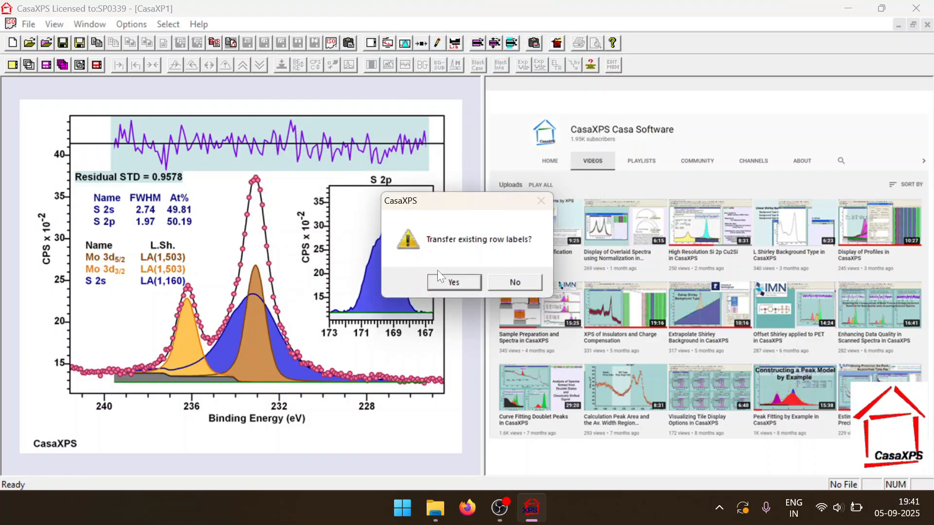
{"action": "left_click", "coordinate": [451, 285]}
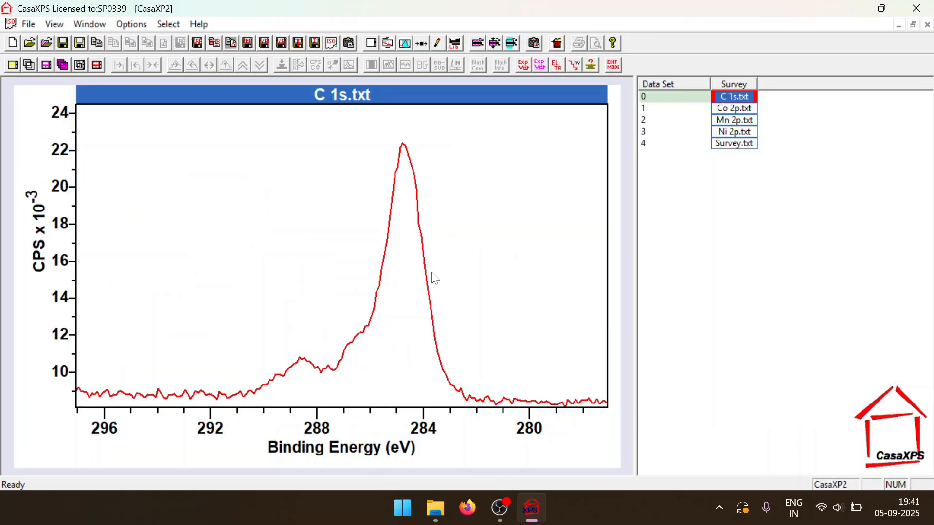
View the Co 2p, Mn 2p, Ni 2p and Survey spectra one by one, and return to the C 1s spectrum
{"action": "left_click", "coordinate": [734, 108]}
{"action": "left_click", "coordinate": [735, 120]}
{"action": "left_click", "coordinate": [736, 132]}
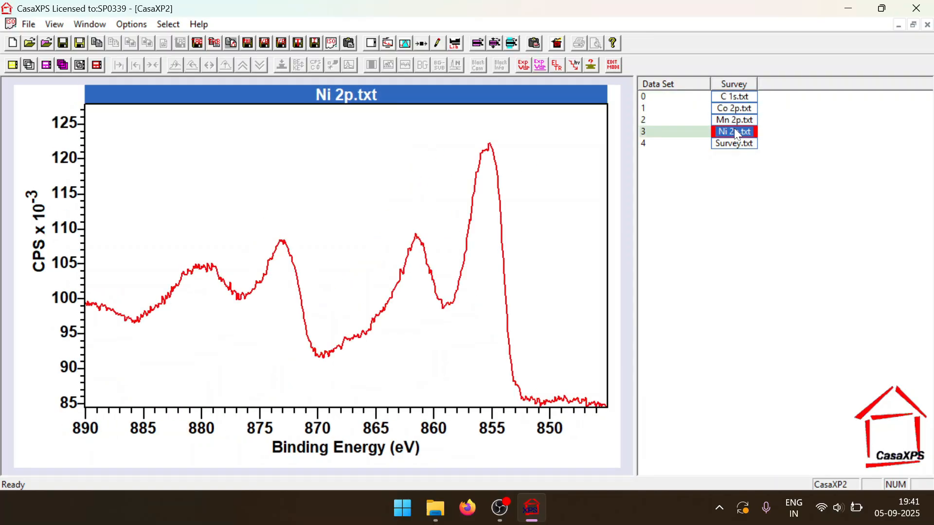
{"action": "left_click", "coordinate": [737, 143]}
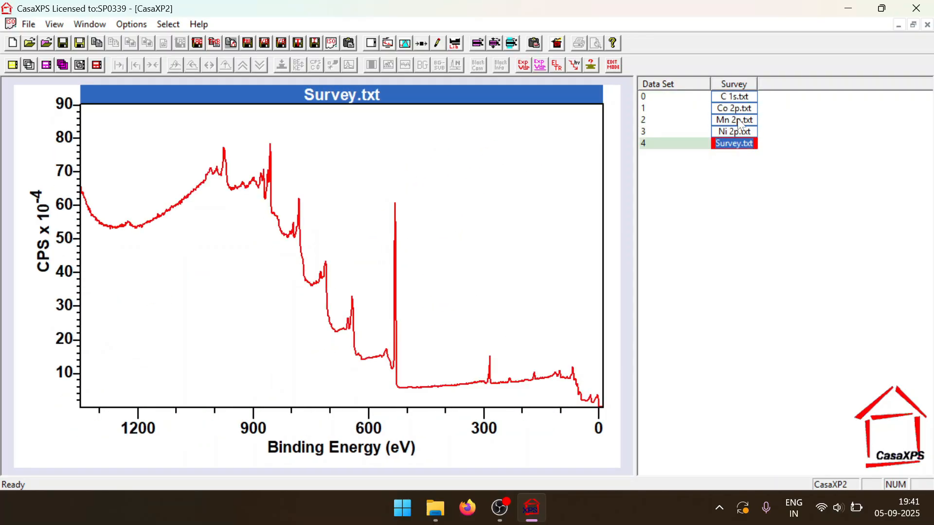
{"action": "left_click", "coordinate": [738, 96]}
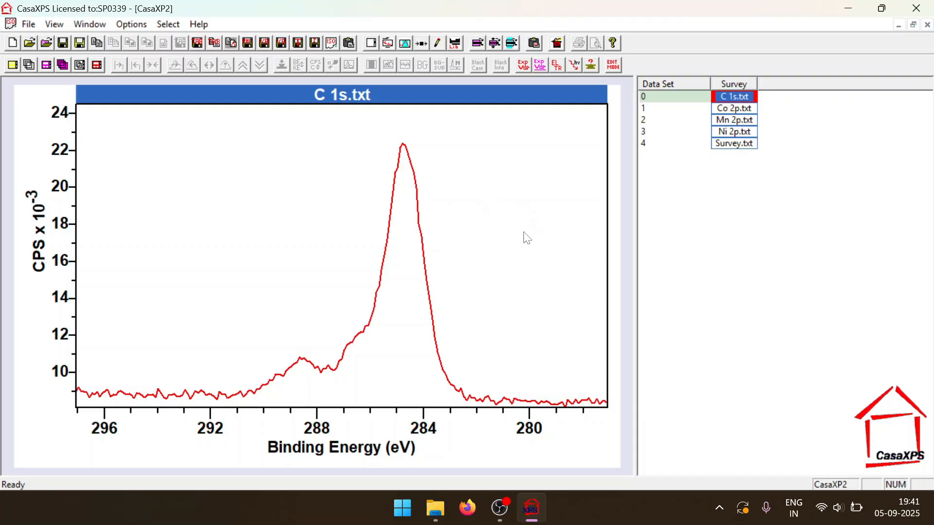
Switch to OneNote for Windows 10 and add a blank page to the HEO for supercapacitors section
{"action": "left_click", "coordinate": [407, 496]}
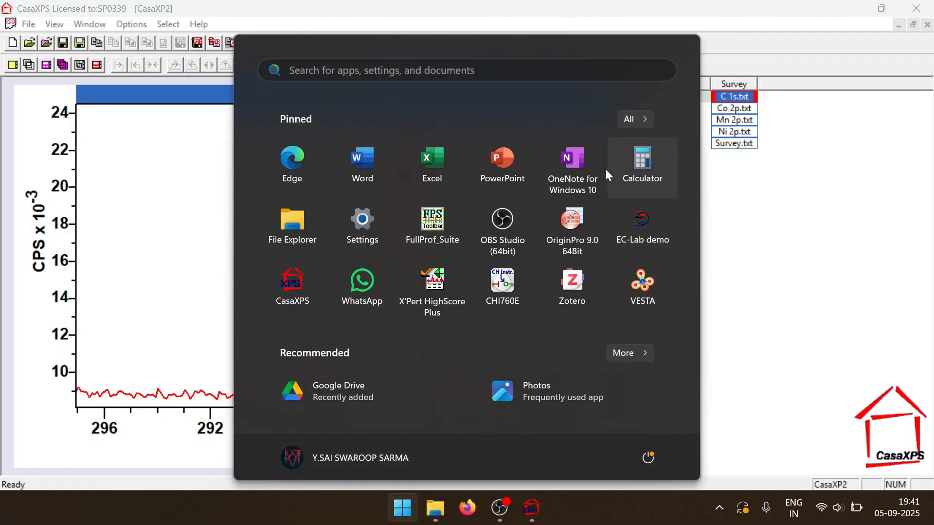
{"action": "left_click", "coordinate": [577, 166]}
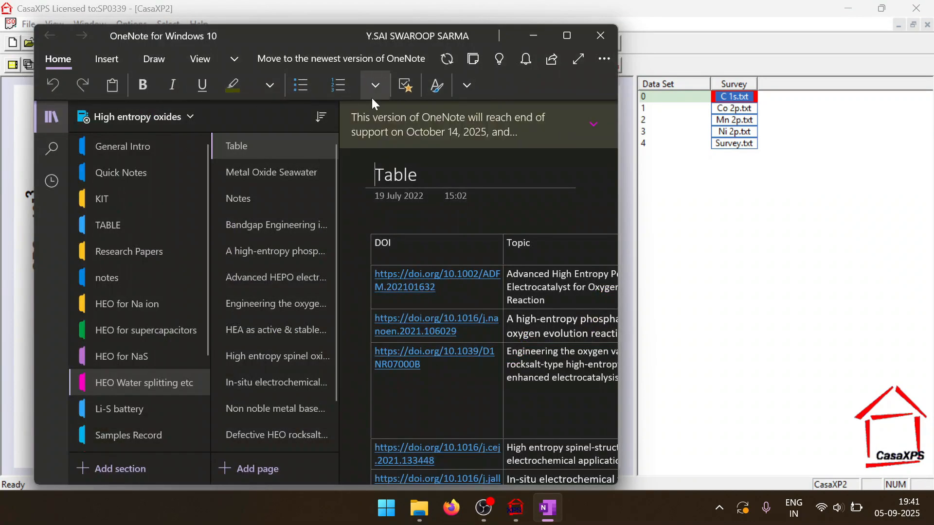
{"action": "left_click", "coordinate": [258, 470]}
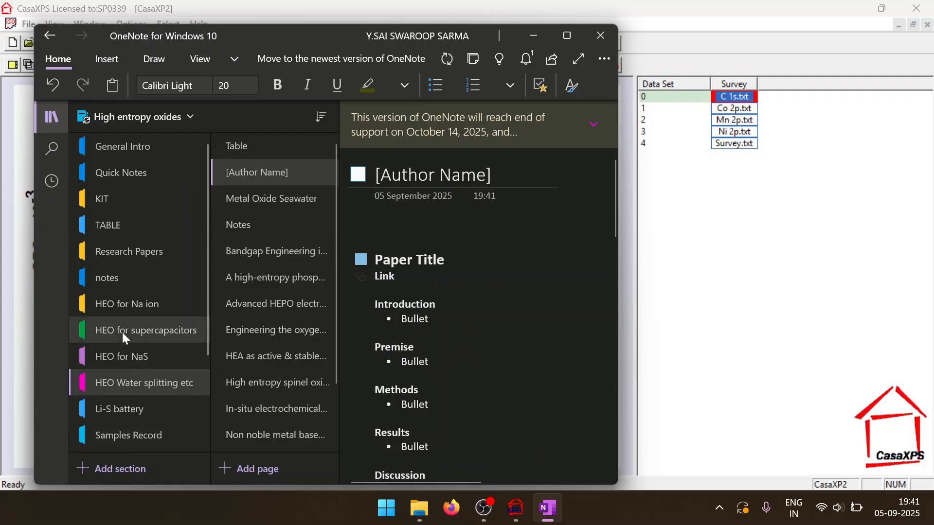
{"action": "left_click", "coordinate": [121, 332]}
{"action": "left_click", "coordinate": [258, 470]}
{"action": "left_click", "coordinate": [571, 37]}
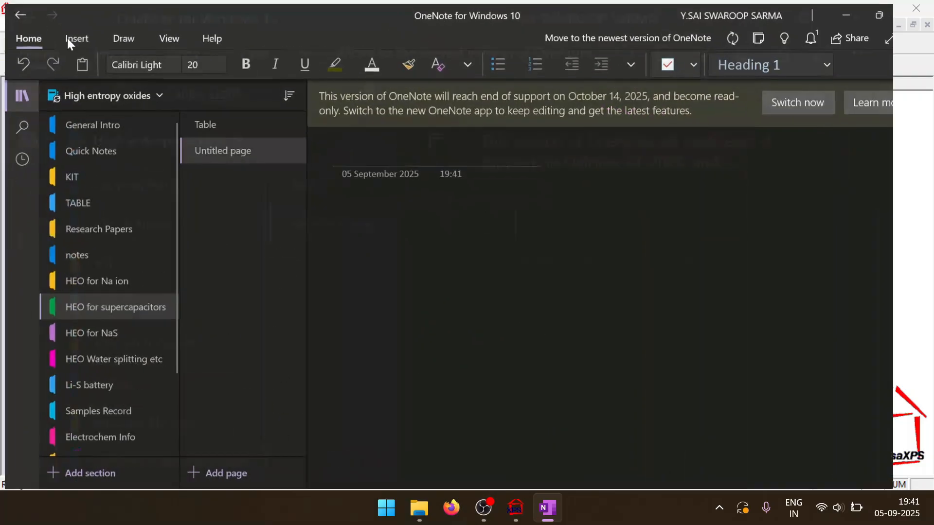
{"action": "left_click", "coordinate": [17, 93]}
{"action": "left_click", "coordinate": [119, 35]}
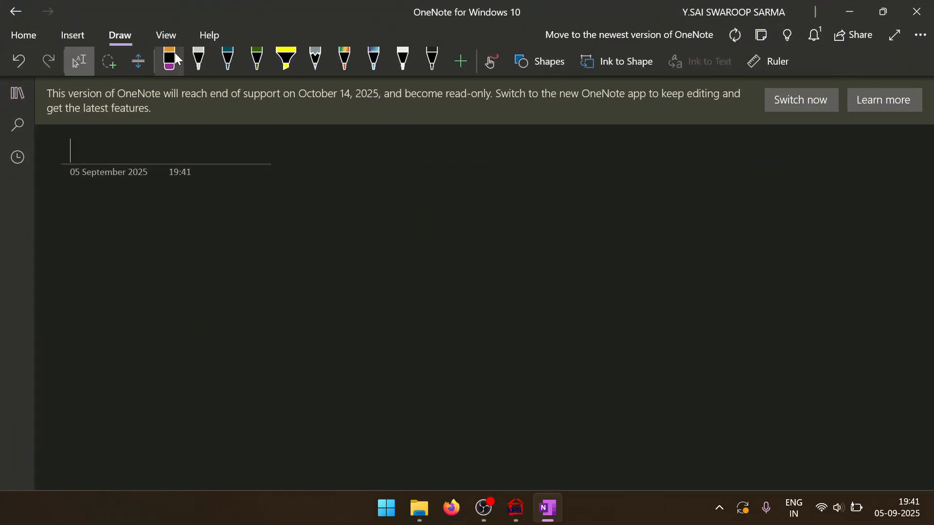
{"action": "left_click", "coordinate": [200, 72]}
{"action": "left_click_drag", "start_coordinate": [306, 237], "coordinate": [275, 313]}
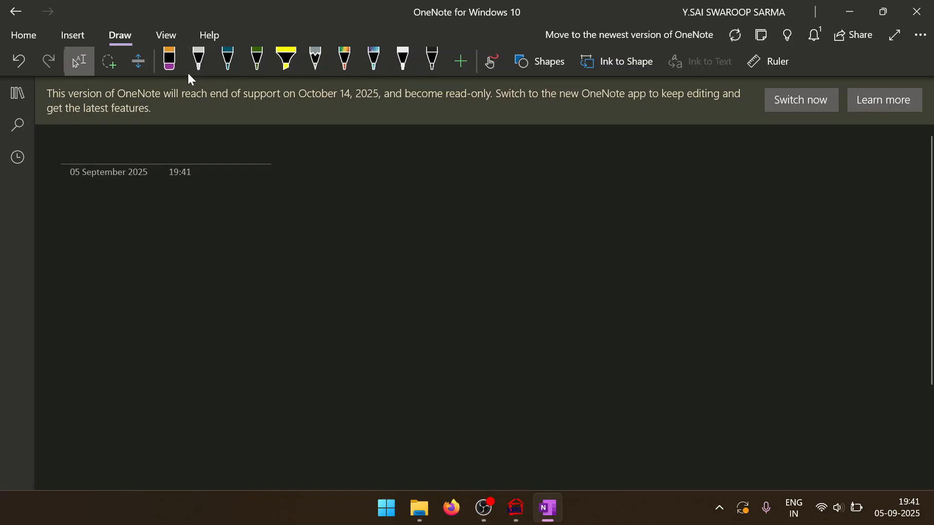
{"action": "left_click", "coordinate": [187, 58]}
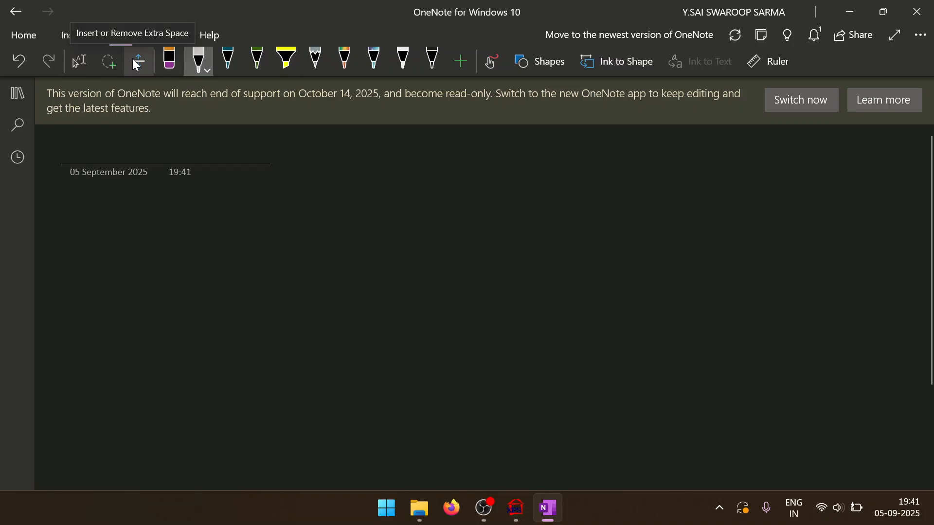
{"action": "scroll", "coordinate": [135, 64], "scroll_direction": "down", "scroll_amount": 2}
{"action": "scroll", "coordinate": [137, 64], "scroll_direction": "up", "scroll_amount": 2}
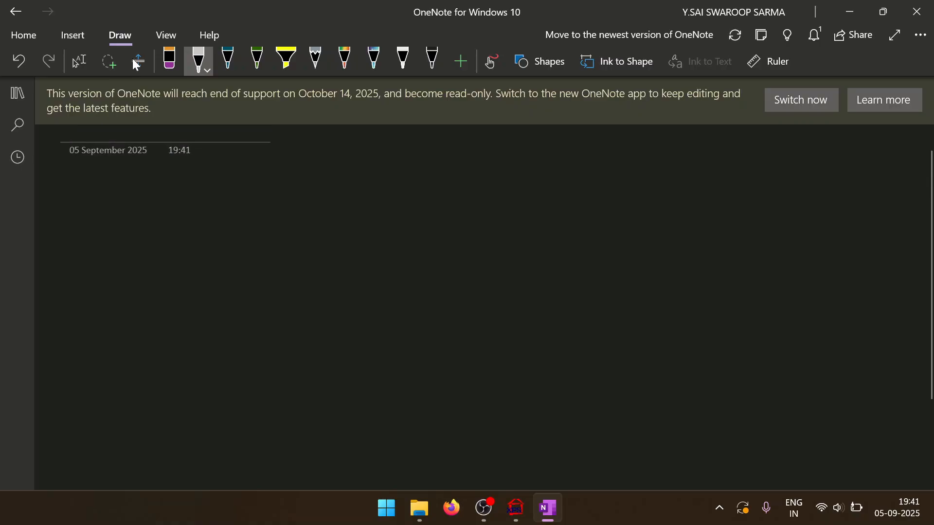
{"action": "left_click", "coordinate": [78, 61]}
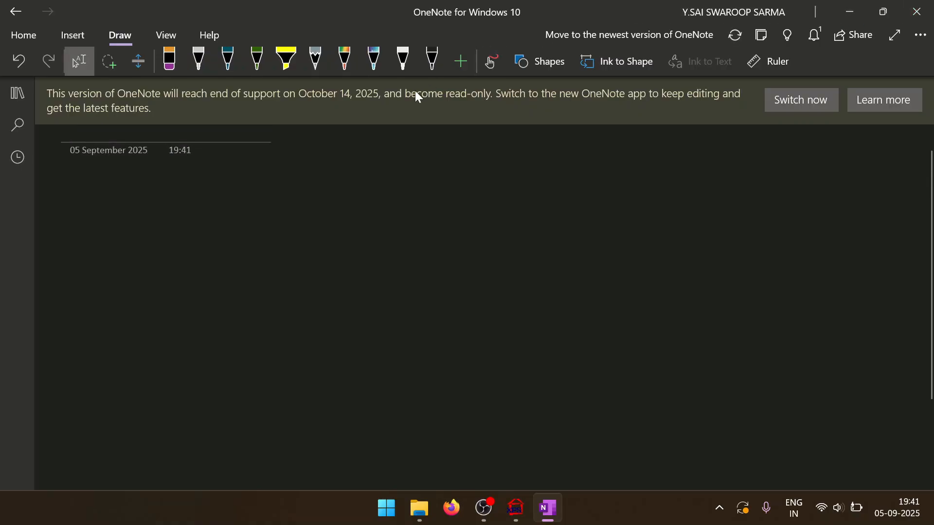
{"action": "left_click", "coordinate": [215, 64]}
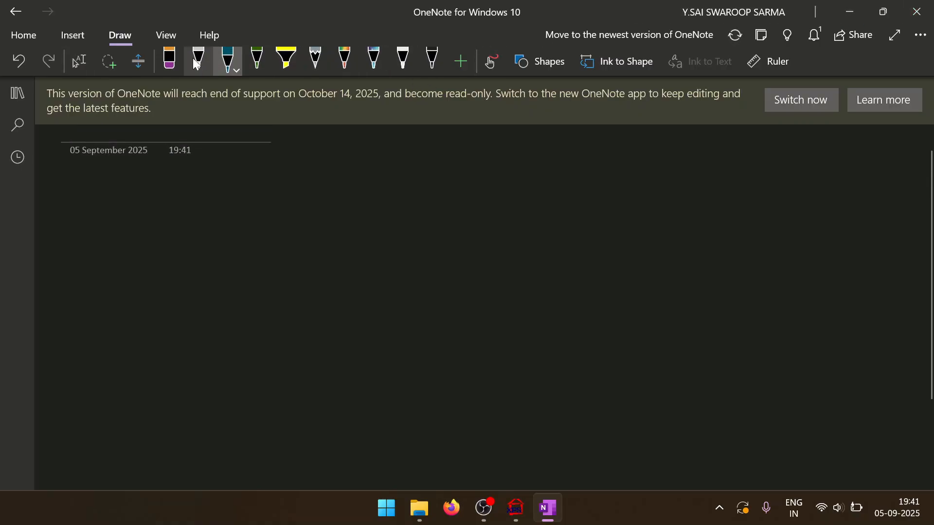
{"action": "left_click", "coordinate": [195, 58]}
{"action": "key", "text": "Escape"}
{"action": "scroll", "coordinate": [484, 308], "scroll_direction": "up", "scroll_amount": 1}
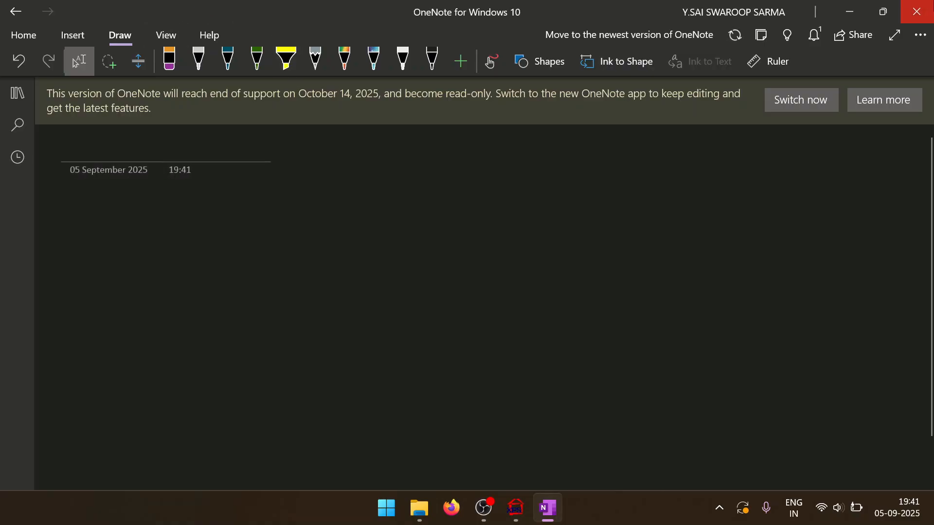
{"action": "left_click", "coordinate": [917, 11]}
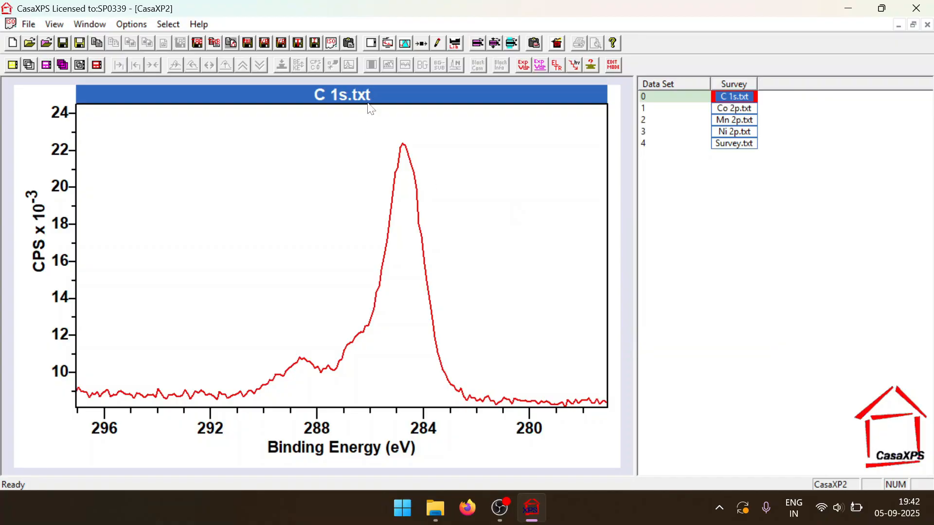
Start PowerPoint, create a blank presentation, and give its first slide the Blank layout
{"action": "left_click", "coordinate": [402, 508]}
{"action": "left_click", "coordinate": [509, 170]}
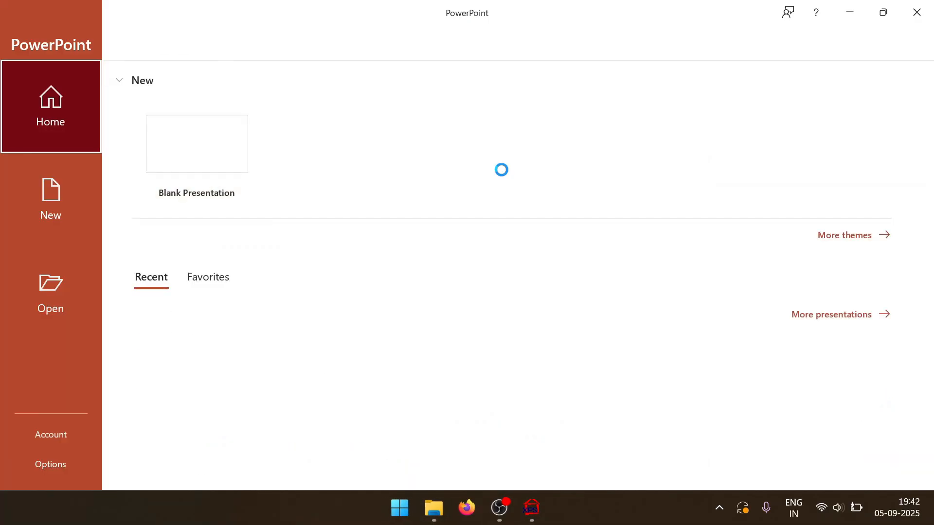
{"action": "left_click", "coordinate": [233, 157]}
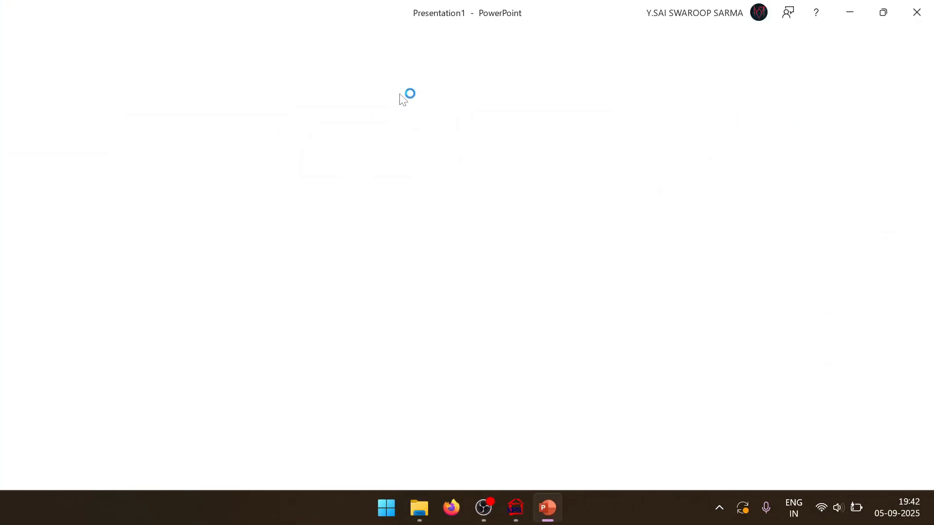
{"action": "left_click", "coordinate": [157, 58]}
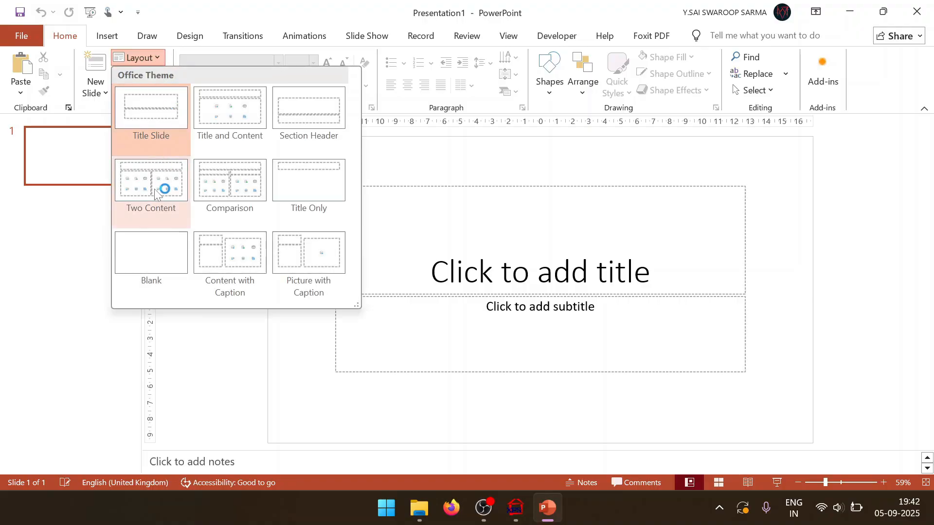
{"action": "left_click", "coordinate": [151, 248]}
Sketch a tilted square mesh with crossing grid lines and a short handle on the slide, using the red pen
{"action": "left_click", "coordinate": [147, 36]}
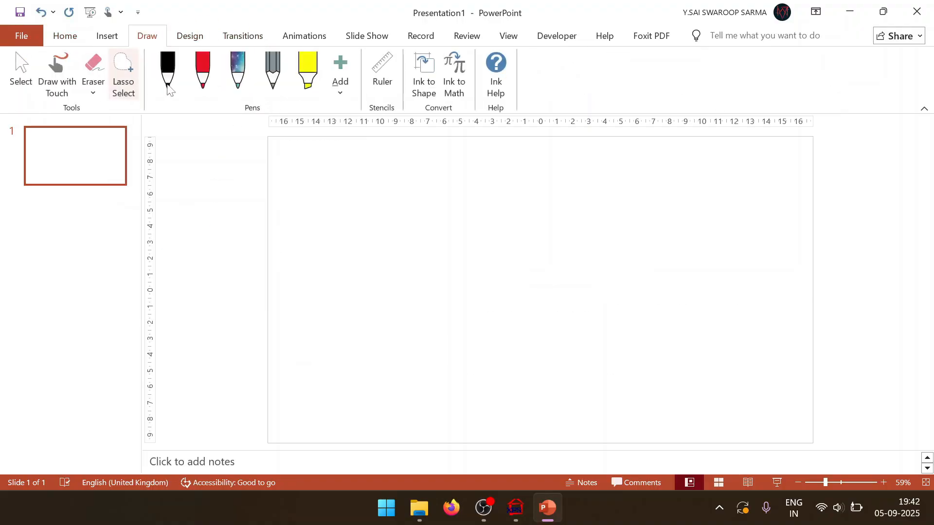
{"action": "left_click", "coordinate": [202, 70]}
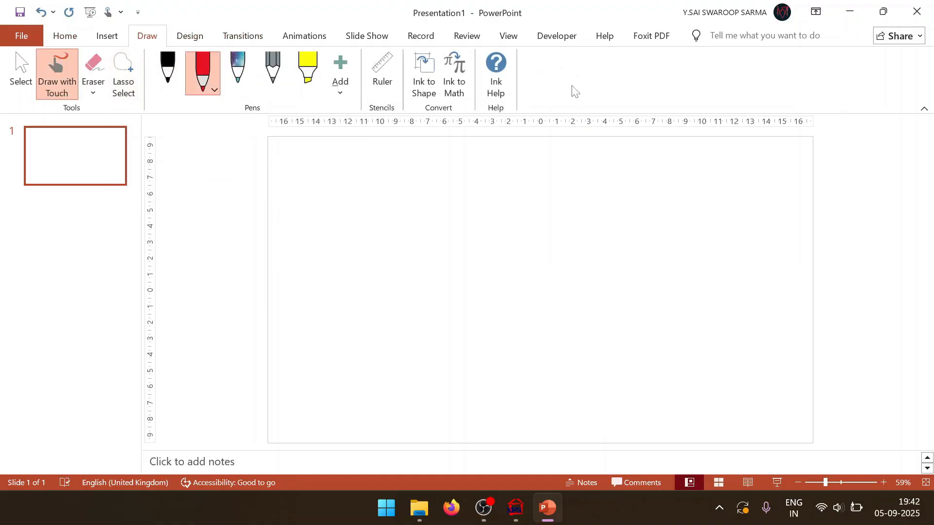
{"action": "mouse_move", "coordinate": [466, 208]}
{"action": "left_mouse_down"}
{"action": "mouse_move", "coordinate": [401, 265]}
{"action": "mouse_move", "coordinate": [494, 301]}
{"action": "mouse_move", "coordinate": [566, 243]}
{"action": "left_mouse_up"}
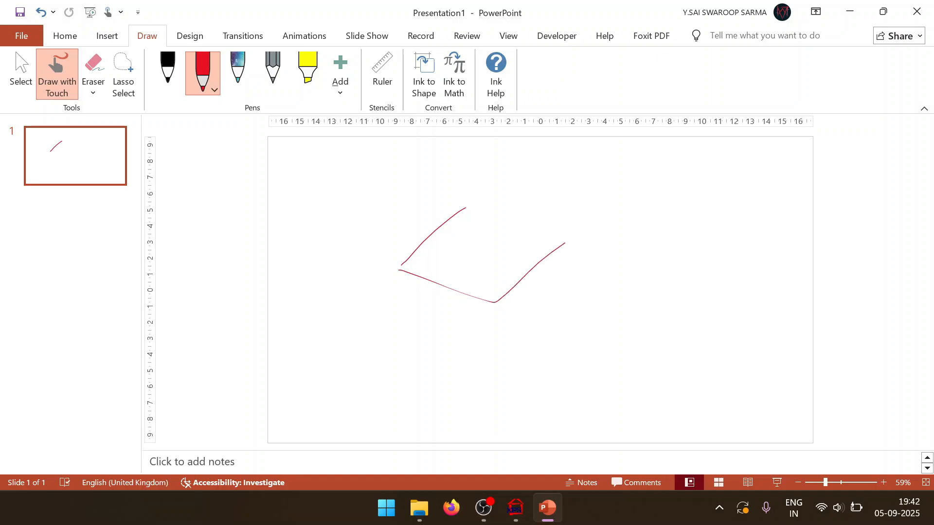
{"action": "left_click_drag", "start_coordinate": [416, 263], "coordinate": [511, 286]}
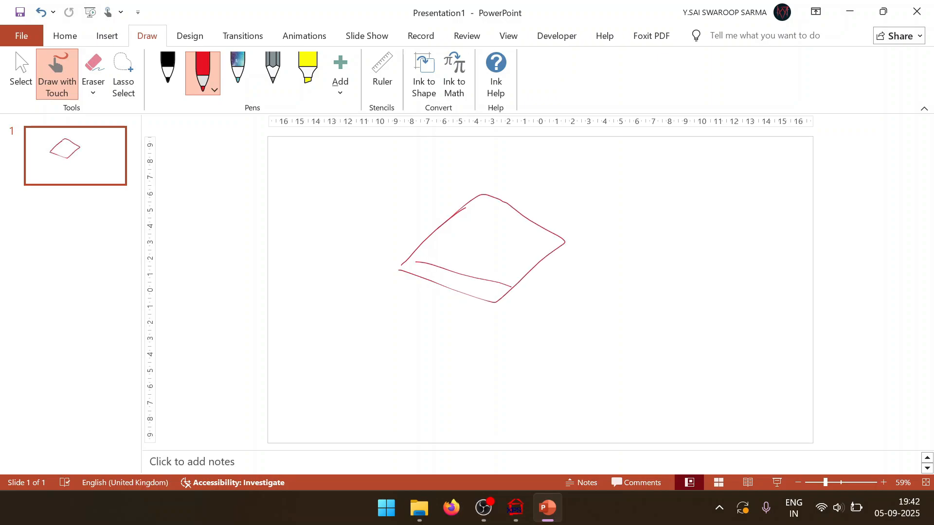
{"action": "left_click_drag", "start_coordinate": [436, 237], "coordinate": [535, 267]}
{"action": "left_click_drag", "start_coordinate": [456, 216], "coordinate": [545, 248]}
{"action": "mouse_move", "coordinate": [474, 204]}
{"action": "left_mouse_down"}
{"action": "mouse_move", "coordinate": [555, 242]}
{"action": "mouse_move", "coordinate": [425, 280]}
{"action": "left_mouse_up"}
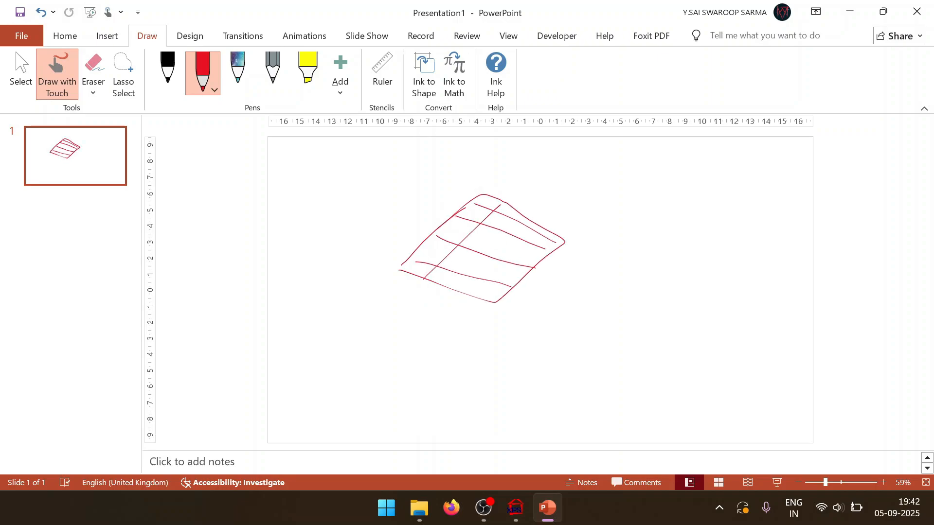
{"action": "mouse_move", "coordinate": [525, 208]}
{"action": "left_mouse_down"}
{"action": "mouse_move", "coordinate": [448, 276]}
{"action": "mouse_move", "coordinate": [462, 284]}
{"action": "left_mouse_up"}
{"action": "left_click_drag", "start_coordinate": [552, 224], "coordinate": [478, 290]}
{"action": "mouse_move", "coordinate": [529, 269]}
{"action": "left_mouse_down"}
{"action": "mouse_move", "coordinate": [566, 284]}
{"action": "mouse_move", "coordinate": [535, 267]}
{"action": "left_mouse_up"}
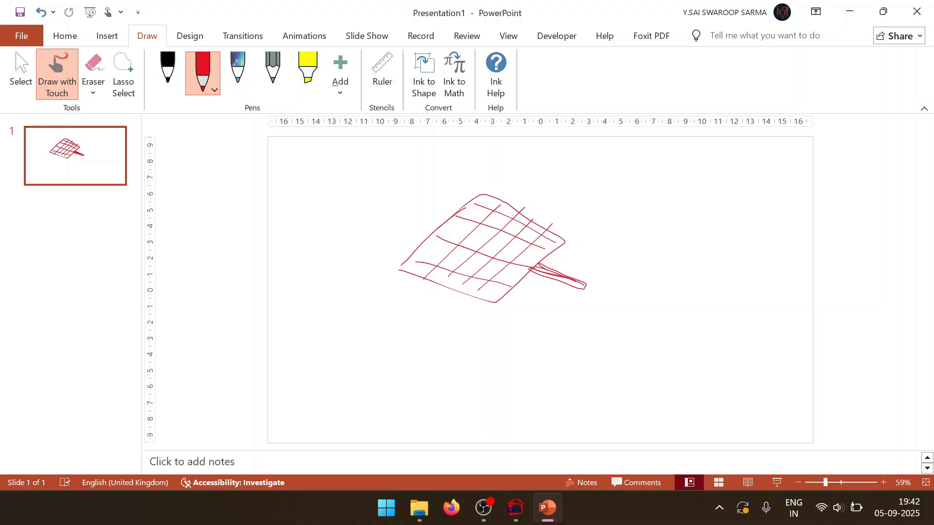
Draw a large red circle around the mesh sketch with an arrow leading out to the handwritten label XPS
{"action": "mouse_move", "coordinate": [588, 307]}
{"action": "left_mouse_down"}
{"action": "mouse_move", "coordinate": [365, 255]}
{"action": "mouse_move", "coordinate": [578, 340]}
{"action": "mouse_move", "coordinate": [562, 348]}
{"action": "left_mouse_up"}
{"action": "mouse_move", "coordinate": [395, 335]}
{"action": "left_mouse_down"}
{"action": "mouse_move", "coordinate": [333, 350]}
{"action": "mouse_move", "coordinate": [346, 395]}
{"action": "left_mouse_up"}
{"action": "left_click_drag", "start_coordinate": [381, 362], "coordinate": [362, 402]}
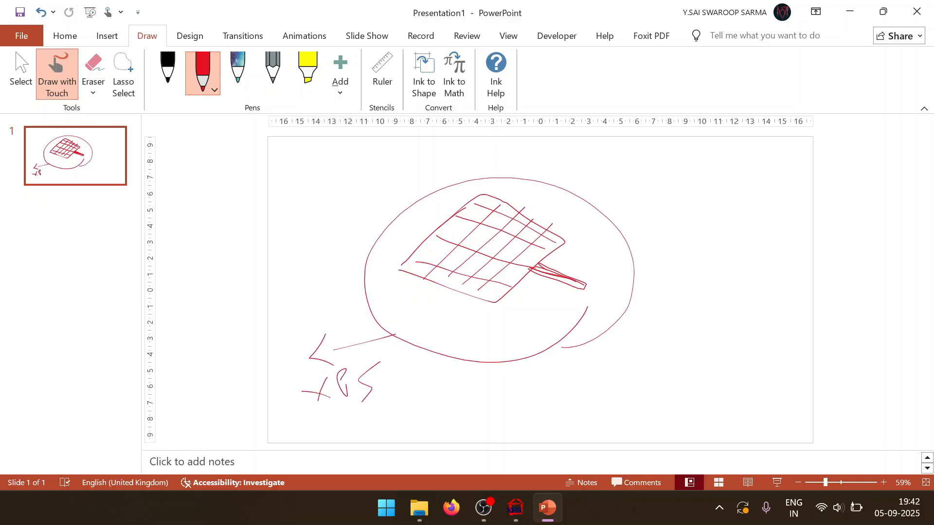
Draw shaded black concentric circles on the middle of the mesh and mark their centre with the yellow highlighter
{"action": "left_click", "coordinate": [168, 71]}
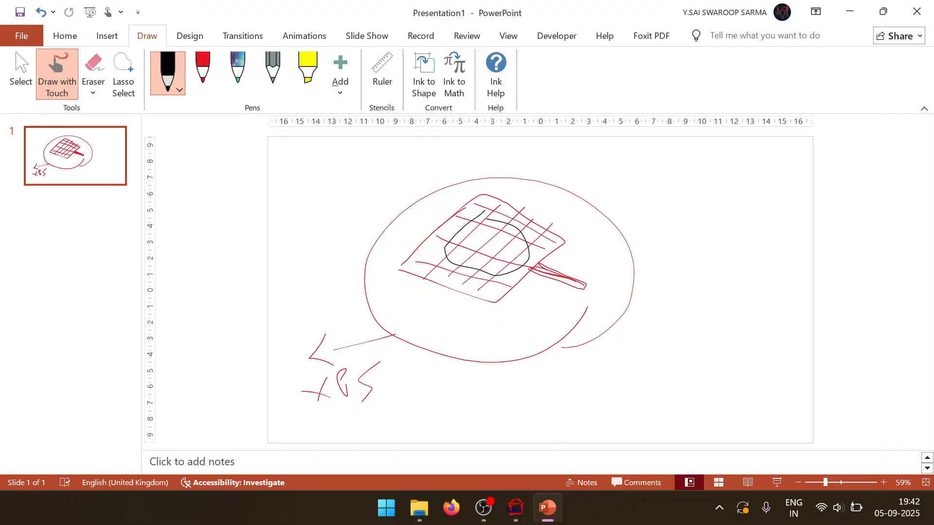
{"action": "mouse_move", "coordinate": [487, 221]}
{"action": "left_mouse_down"}
{"action": "mouse_move", "coordinate": [455, 239]}
{"action": "mouse_move", "coordinate": [509, 260]}
{"action": "mouse_move", "coordinate": [463, 244]}
{"action": "mouse_move", "coordinate": [516, 238]}
{"action": "mouse_move", "coordinate": [471, 253]}
{"action": "mouse_move", "coordinate": [489, 243]}
{"action": "left_mouse_up"}
{"action": "left_click", "coordinate": [308, 68]}
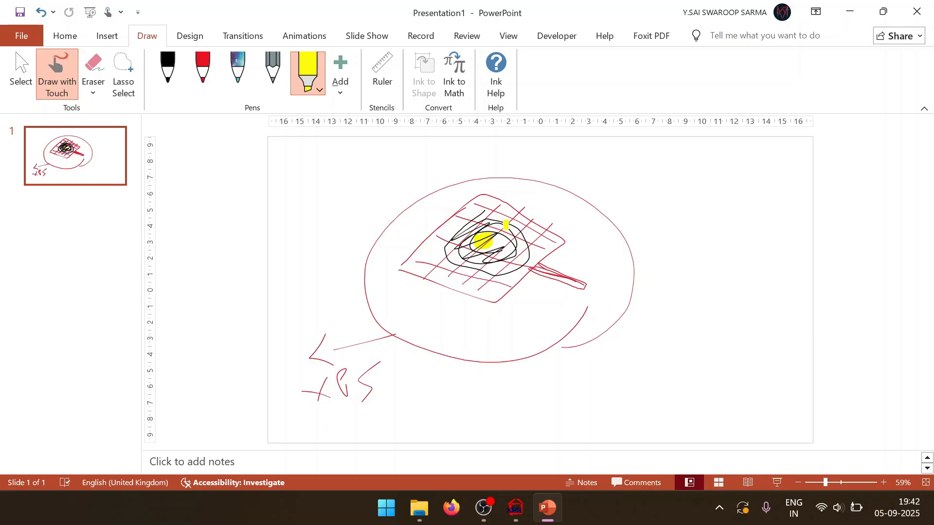
Switch back to CasaXPS, look through the Co 2p, Mn 2p and Ni 2p spectra, and return to C 1s
{"action": "left_click", "coordinate": [850, 12]}
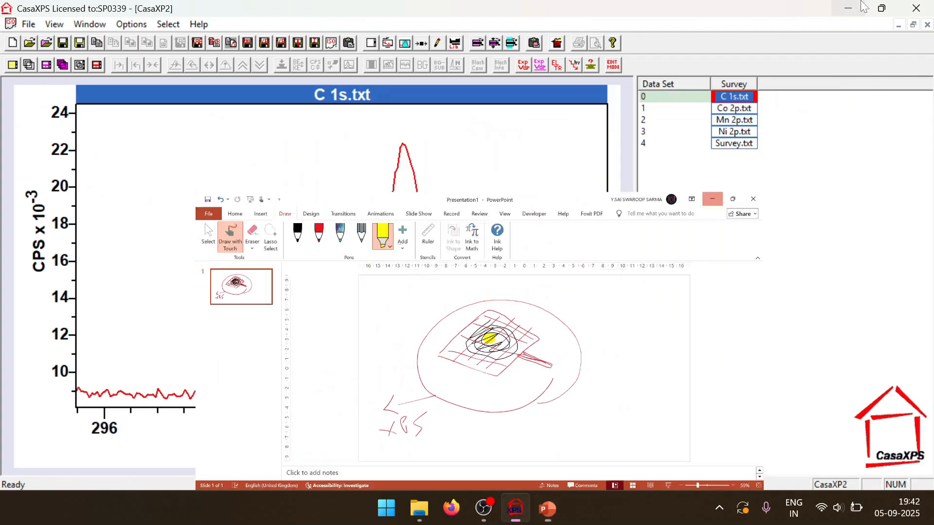
{"action": "left_click", "coordinate": [742, 110]}
{"action": "left_click", "coordinate": [741, 120]}
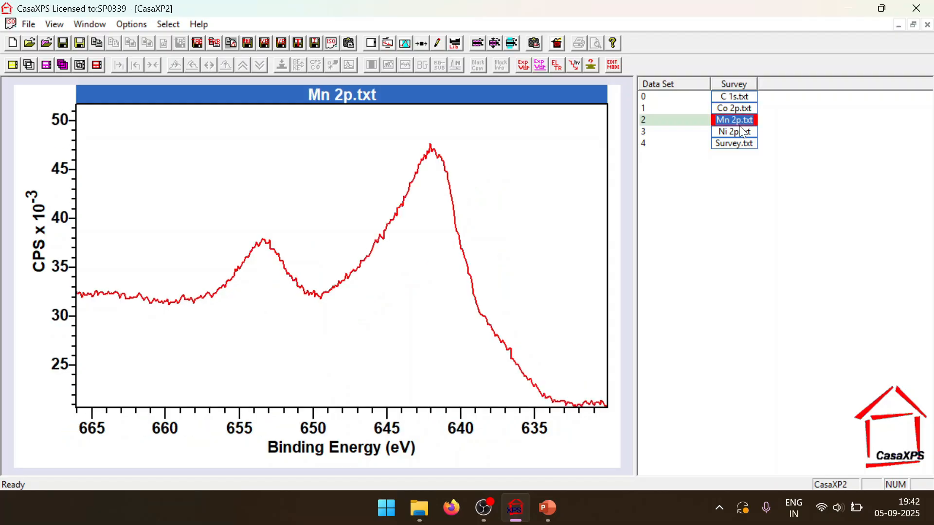
{"action": "left_click", "coordinate": [743, 132]}
{"action": "left_click", "coordinate": [735, 97]}
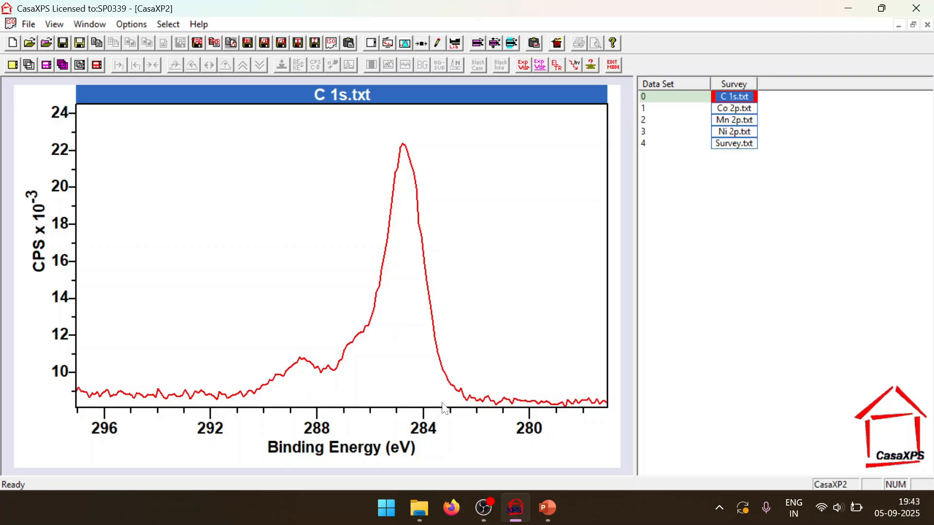
{"action": "left_click", "coordinate": [734, 109]}
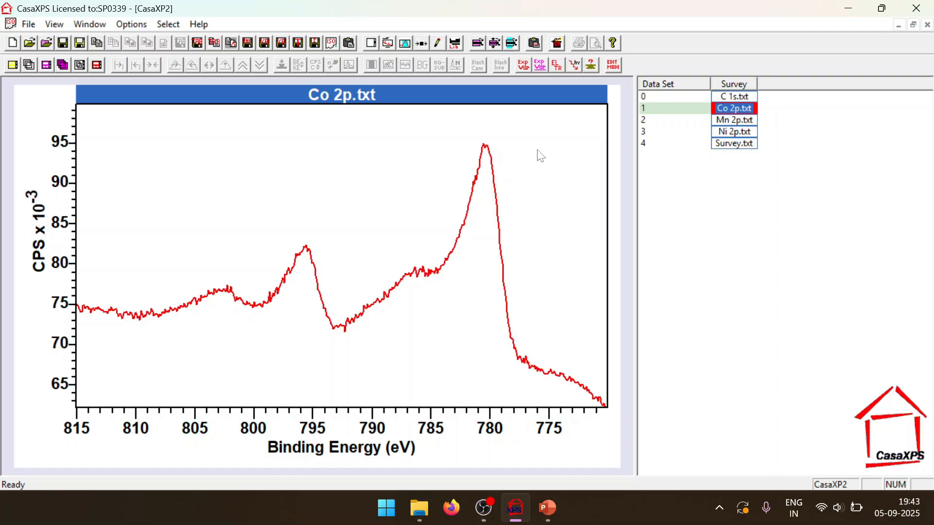
{"action": "left_click", "coordinate": [724, 97]}
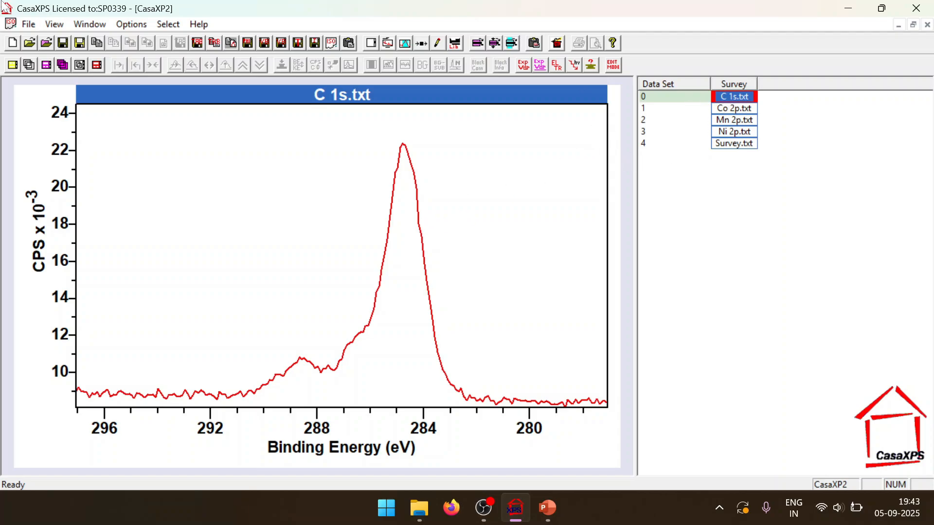
Save the merged data set in the XPS folder as sample1.vms
{"action": "left_click", "coordinate": [29, 24]}
{"action": "left_click", "coordinate": [129, 86]}
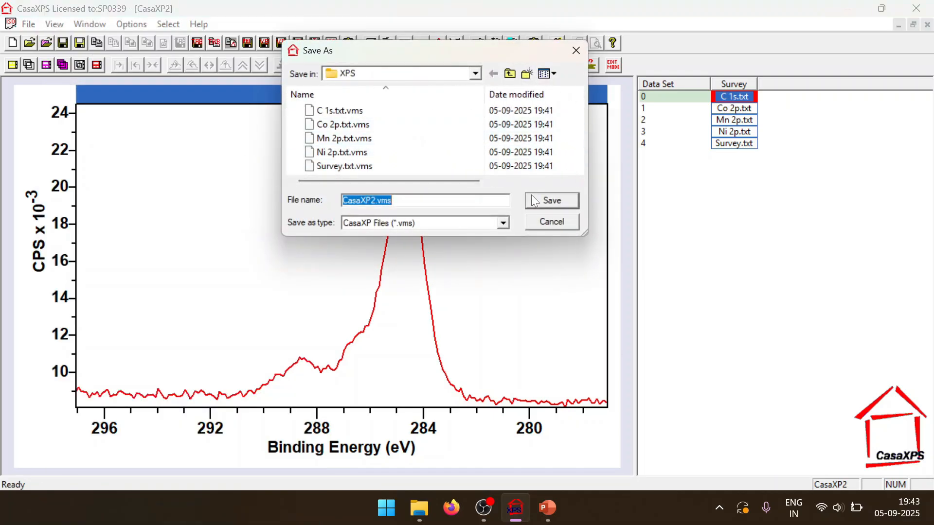
{"action": "type", "text": "tes"}
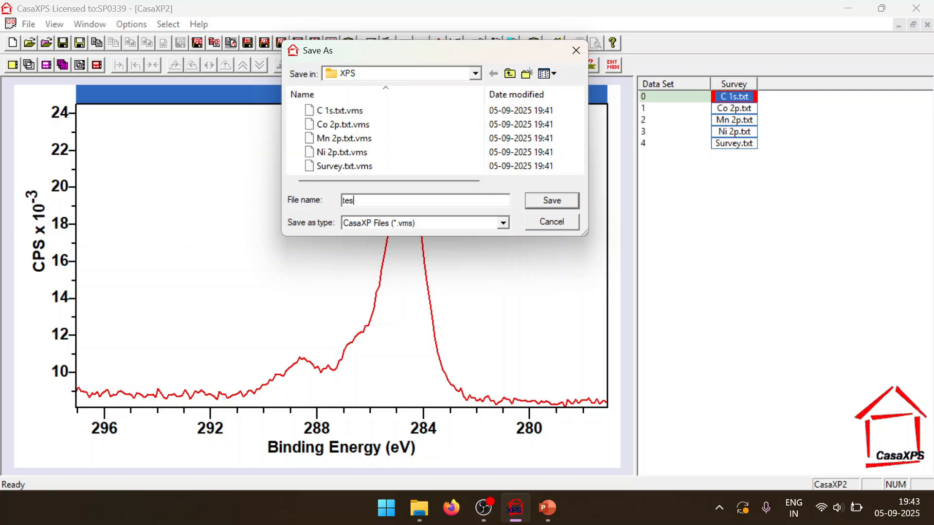
{"action": "key", "text": "BackSpace"}
{"action": "key", "text": "BackSpace"}
{"action": "key", "text": "BackSpace"}
{"action": "type", "text": "sano"}
{"action": "key", "text": "Return"}
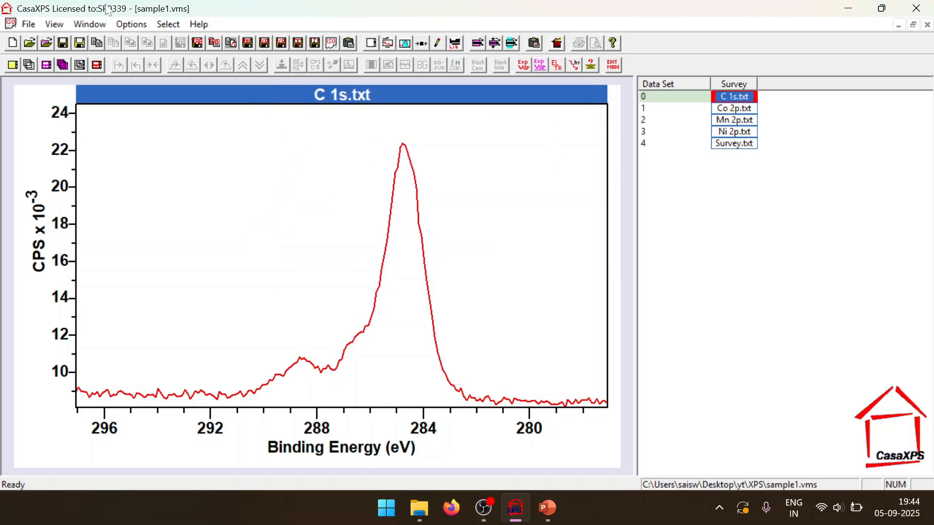
{"action": "left_click", "coordinate": [142, 24]}
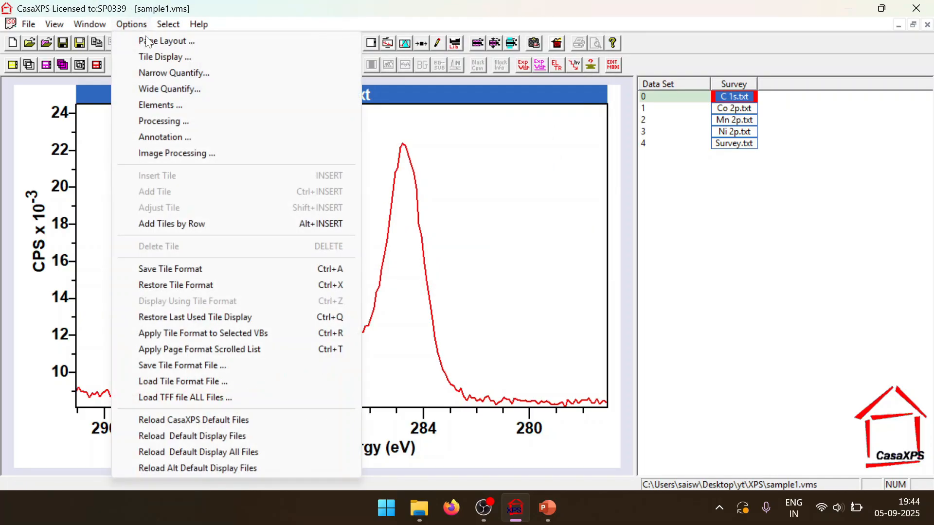
{"action": "left_click", "coordinate": [152, 128]}
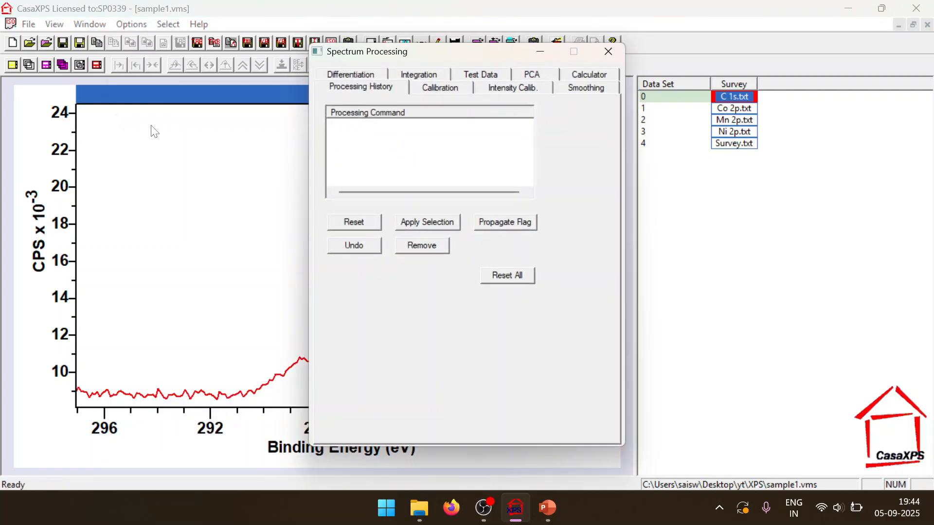
{"action": "left_click", "coordinate": [607, 48]}
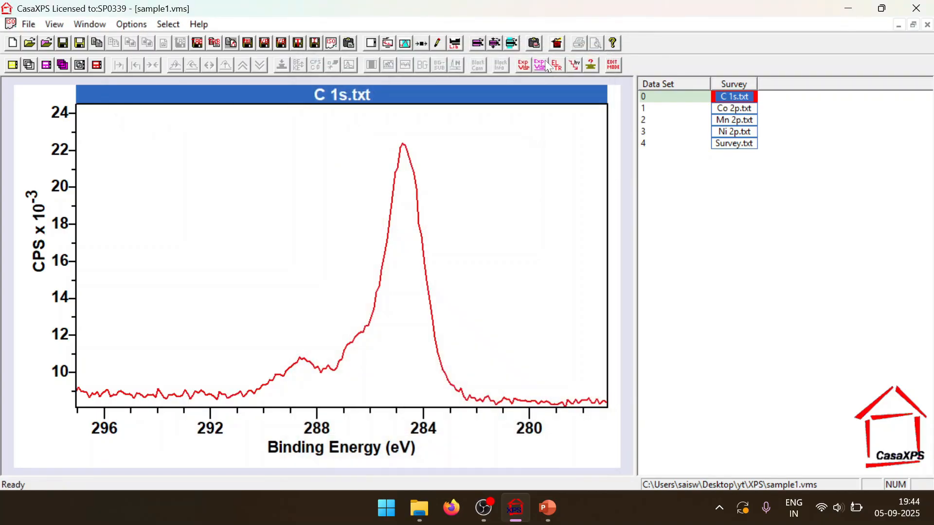
Open the Calibration settings of Spectrum Processing and move the dialog clear of the main C 1s peak
{"action": "left_click", "coordinate": [423, 46]}
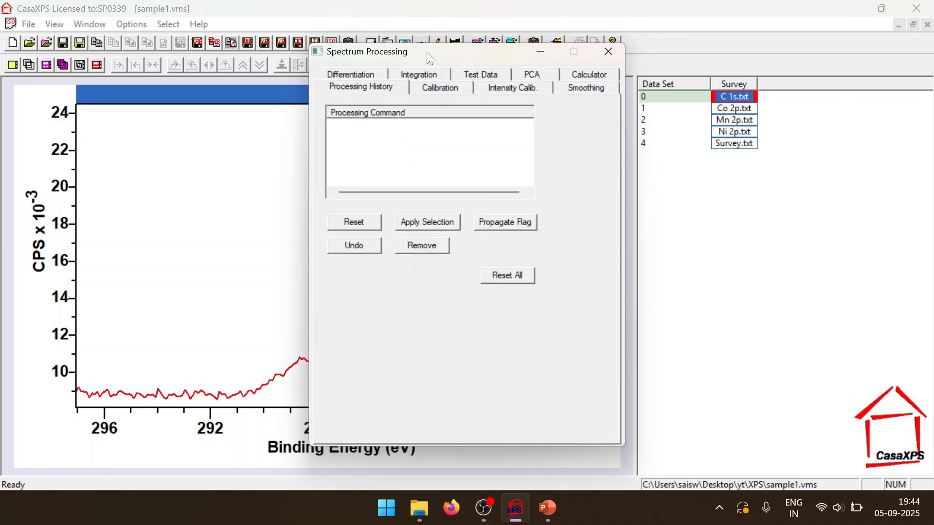
{"action": "left_click", "coordinate": [444, 88]}
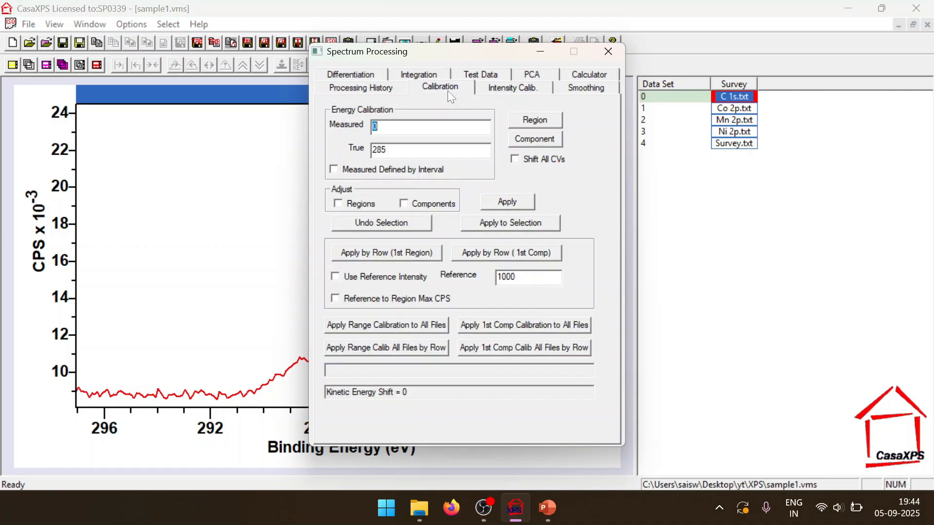
{"action": "left_click_drag", "start_coordinate": [445, 51], "coordinate": [175, 47]}
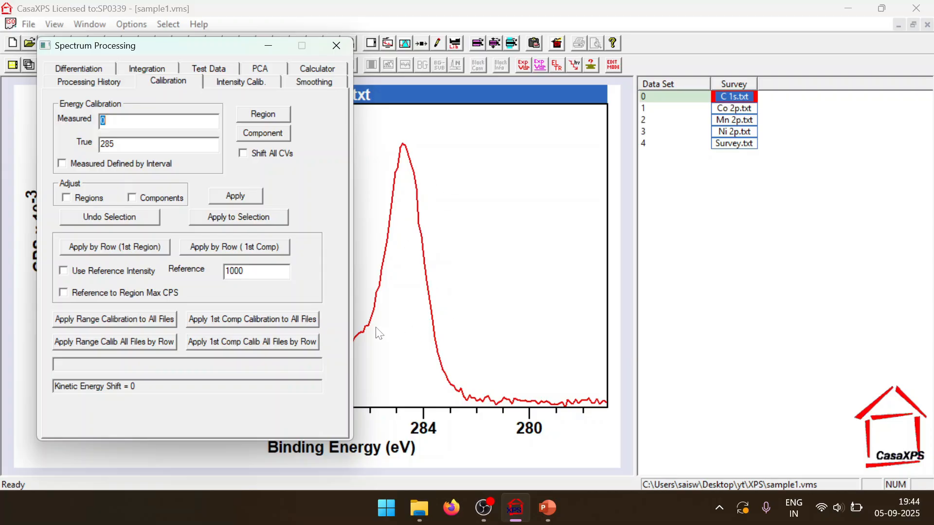
{"action": "left_click", "coordinate": [404, 148]}
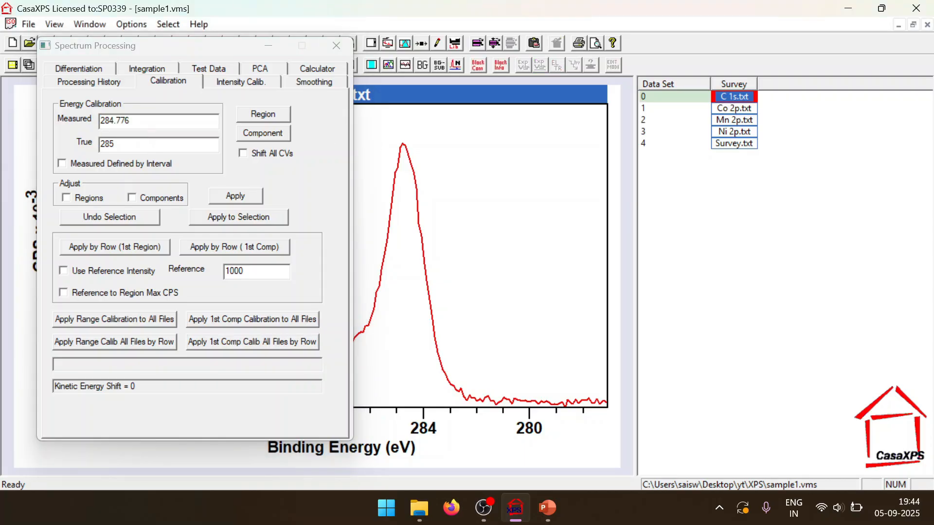
{"action": "double_click", "coordinate": [107, 144]}
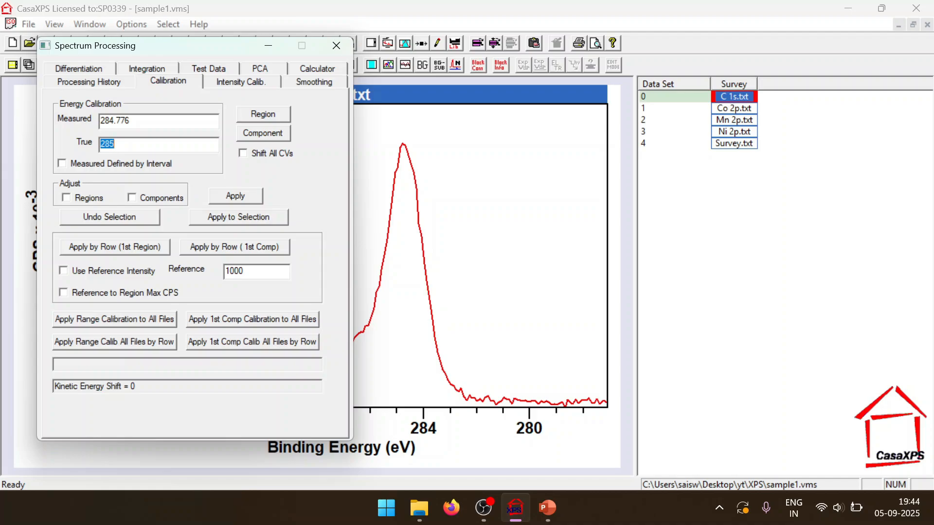
{"action": "type", "text": "28"}
{"action": "left_click_drag", "start_coordinate": [147, 56], "coordinate": [284, 58]}
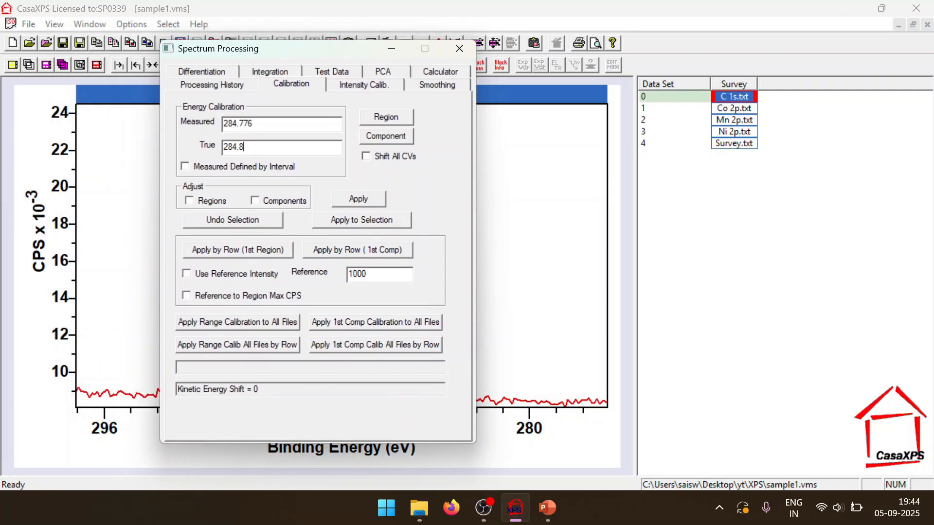
{"action": "left_click", "coordinate": [465, 54]}
{"action": "left_click", "coordinate": [486, 509]}
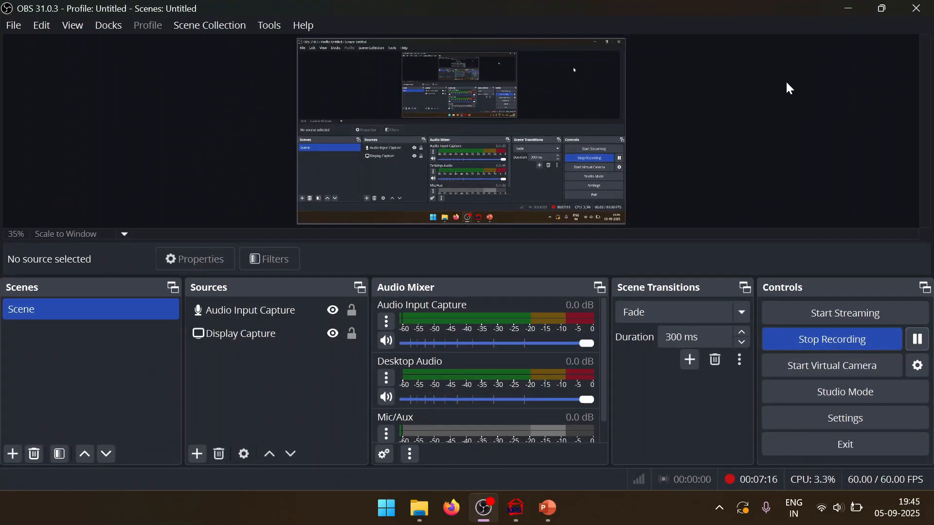
{"action": "left_click", "coordinate": [860, 10]}
{"action": "mouse_move", "coordinate": [499, 512]}
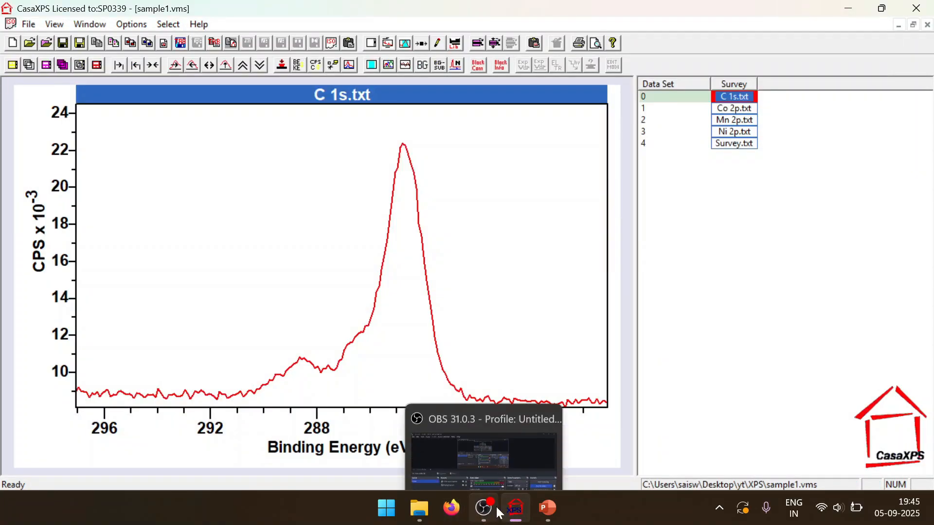
{"action": "left_click", "coordinate": [495, 429]}
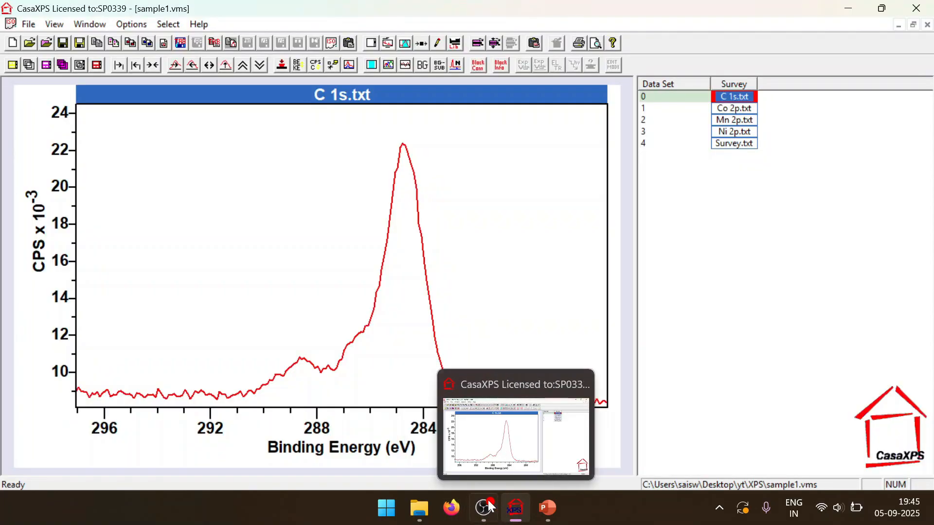
{"action": "left_click", "coordinate": [484, 509]}
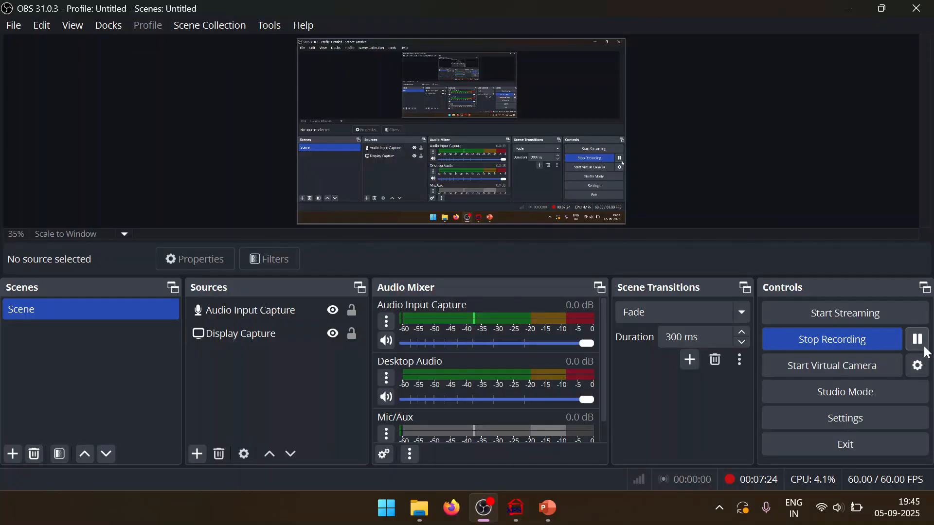
{"action": "left_click", "coordinate": [849, 6]}
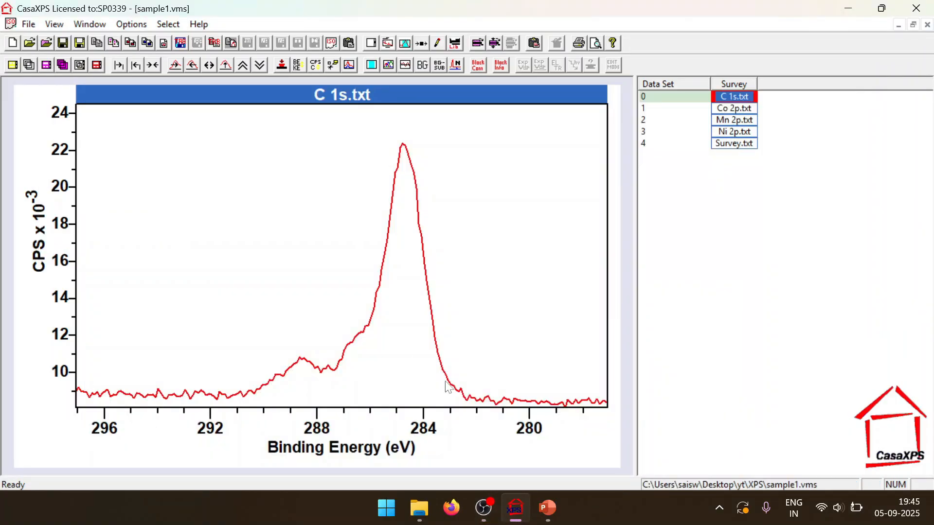
Reopen the Calibration settings of Spectrum Processing, pick the C 1s peak maximum (284.776) as the measured energy and set the true value to 284.8
{"action": "left_click", "coordinate": [405, 43]}
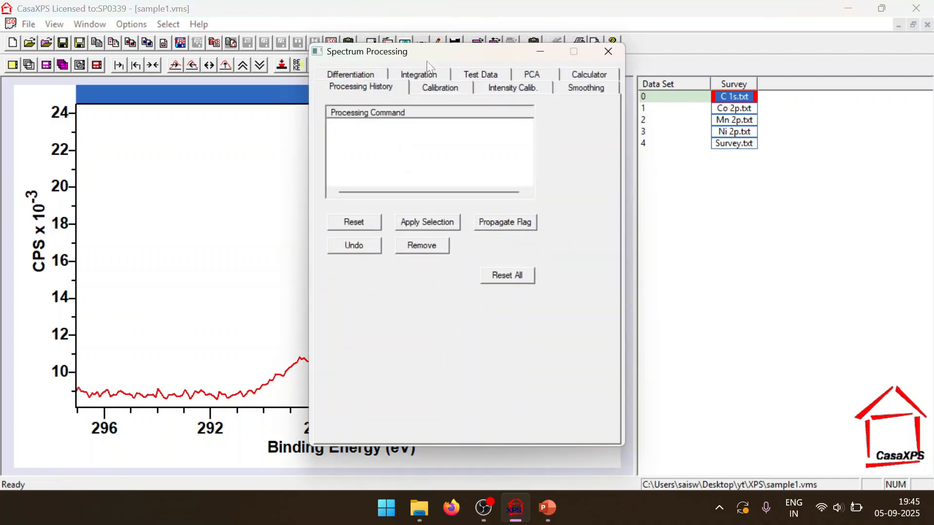
{"action": "left_click_drag", "start_coordinate": [427, 58], "coordinate": [151, 57]}
{"action": "left_click", "coordinate": [161, 88]}
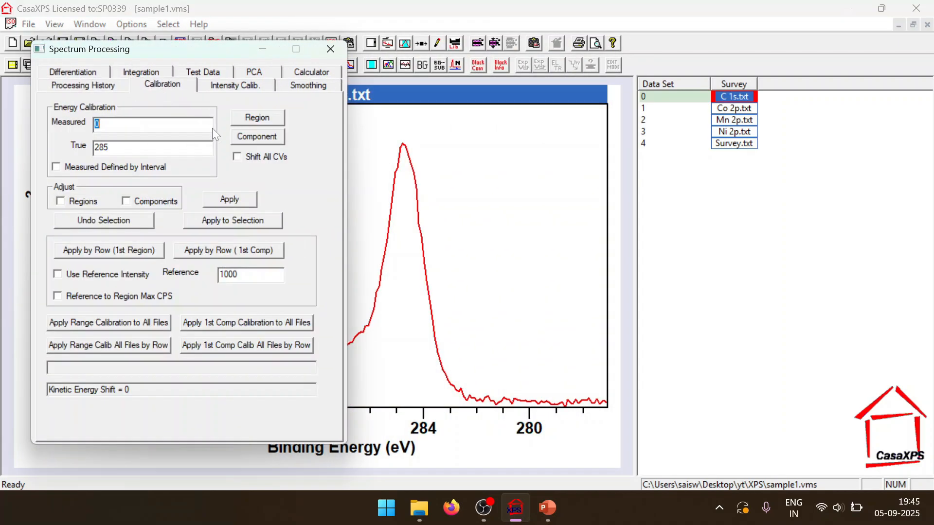
{"action": "left_click", "coordinate": [403, 149]}
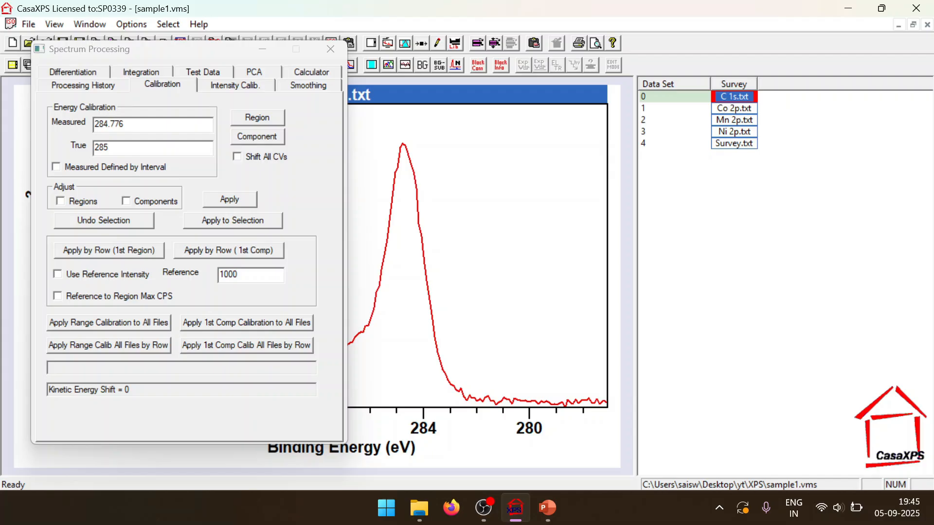
{"action": "left_click", "coordinate": [116, 147]}
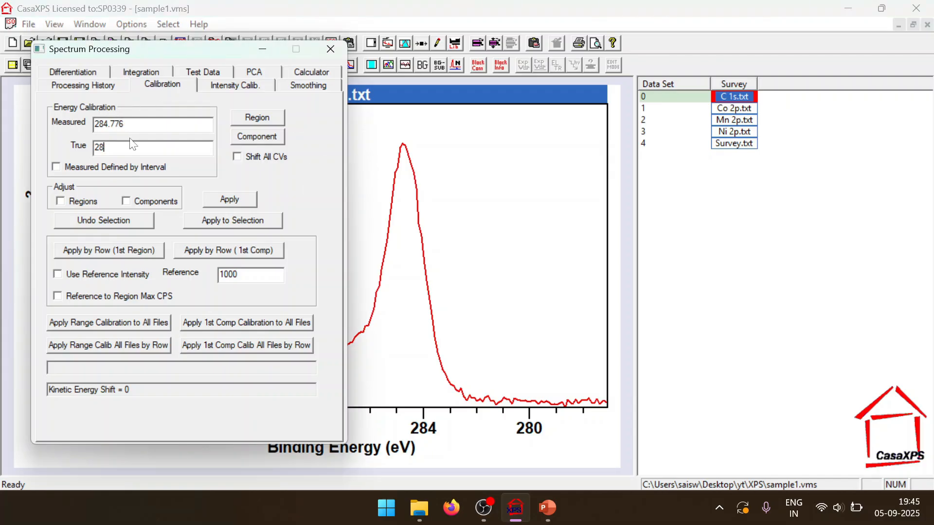
{"action": "type", "text": "4.8"}
Add the Co 2p, Mn 2p, Ni 2p and Survey blocks to the C 1s selection and apply the energy calibration to the selection
{"action": "left_click", "coordinate": [724, 112], "text": "shift"}
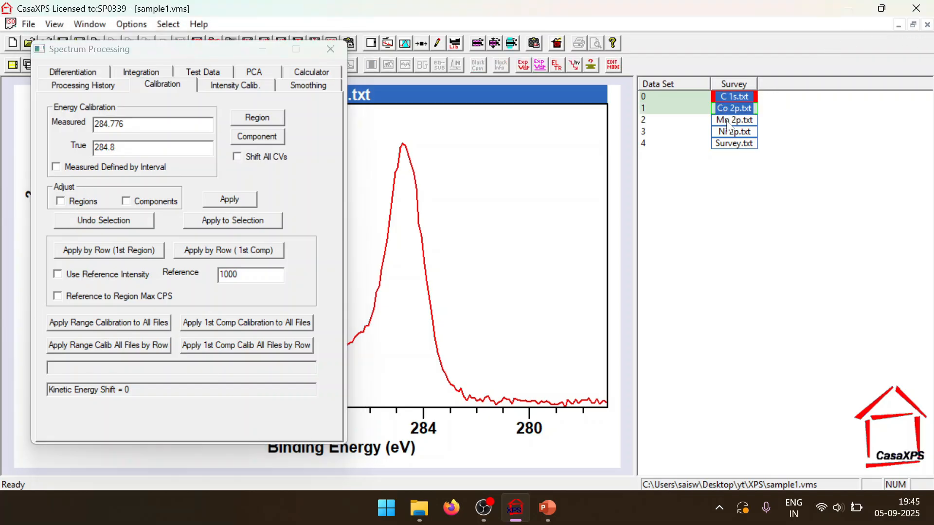
{"action": "left_click", "coordinate": [729, 124], "text": "shift"}
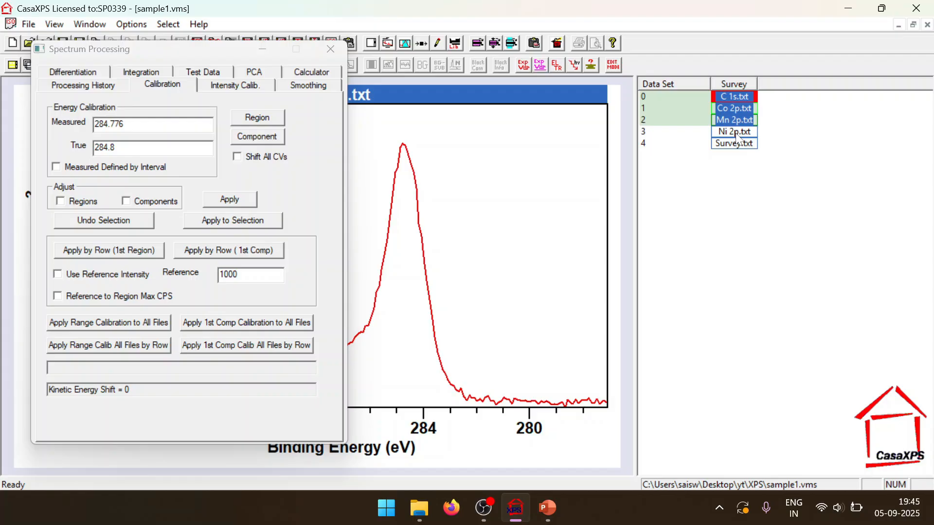
{"action": "left_click", "coordinate": [736, 133], "text": "shift"}
{"action": "left_click", "coordinate": [736, 144], "text": "shift"}
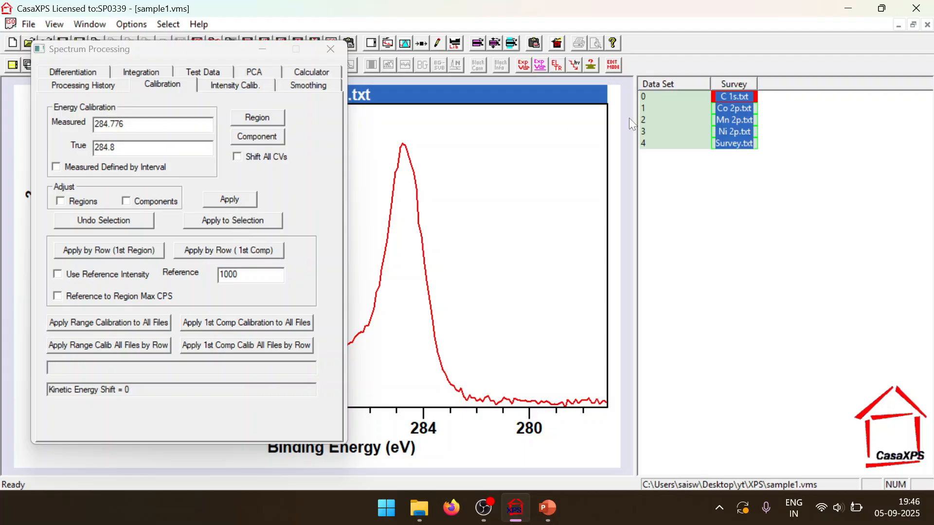
{"action": "left_click", "coordinate": [257, 222]}
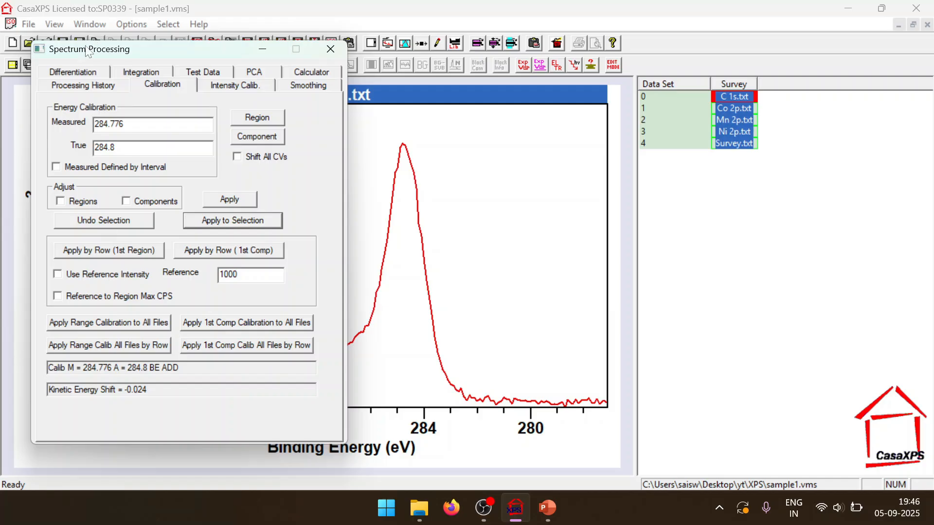
Check the calibration command in the Processing History and close Spectrum Processing
{"action": "left_click", "coordinate": [73, 85]}
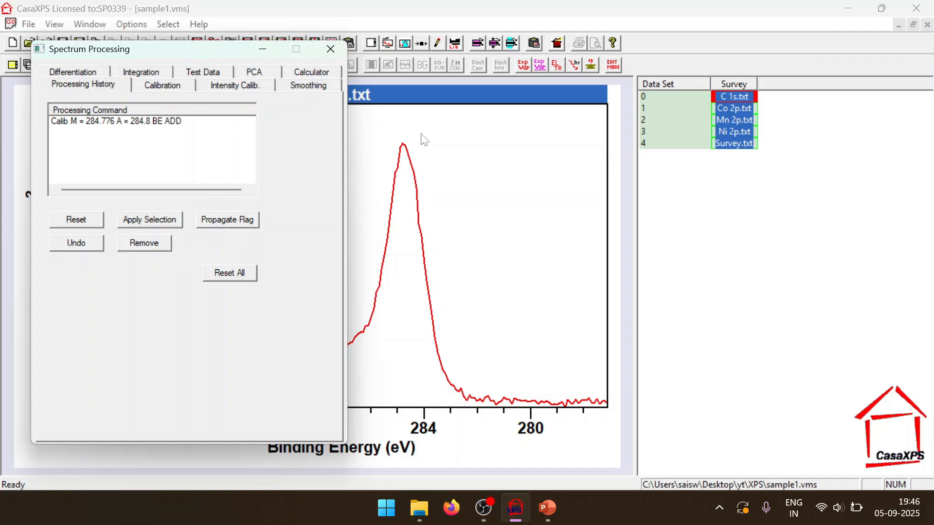
{"action": "left_click", "coordinate": [156, 122]}
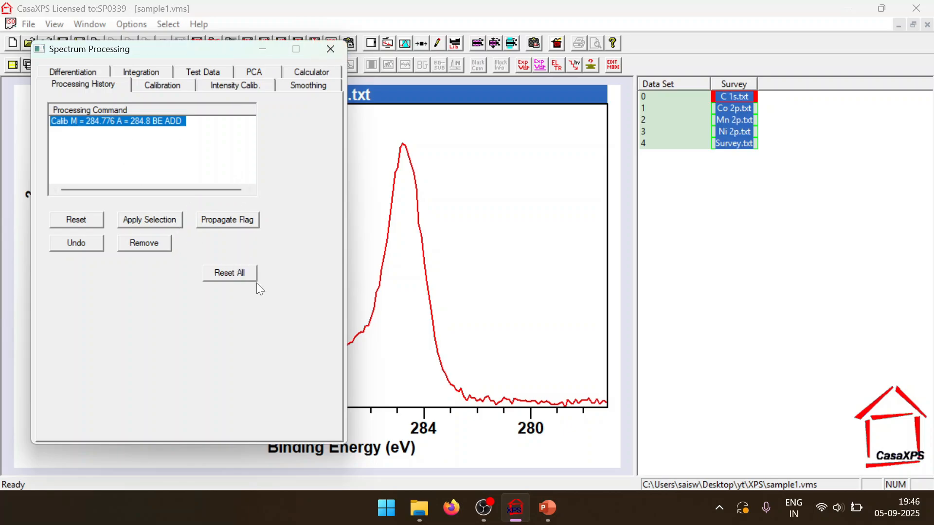
{"action": "left_click", "coordinate": [338, 53]}
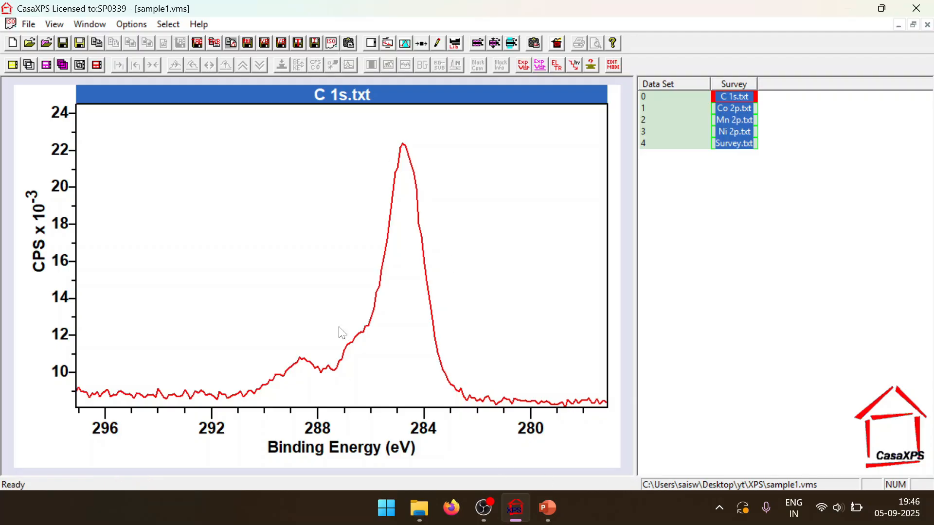
View the calibrated Co 2p and C 1s spectra in turn, ending on Co 2p
{"action": "left_click", "coordinate": [731, 112]}
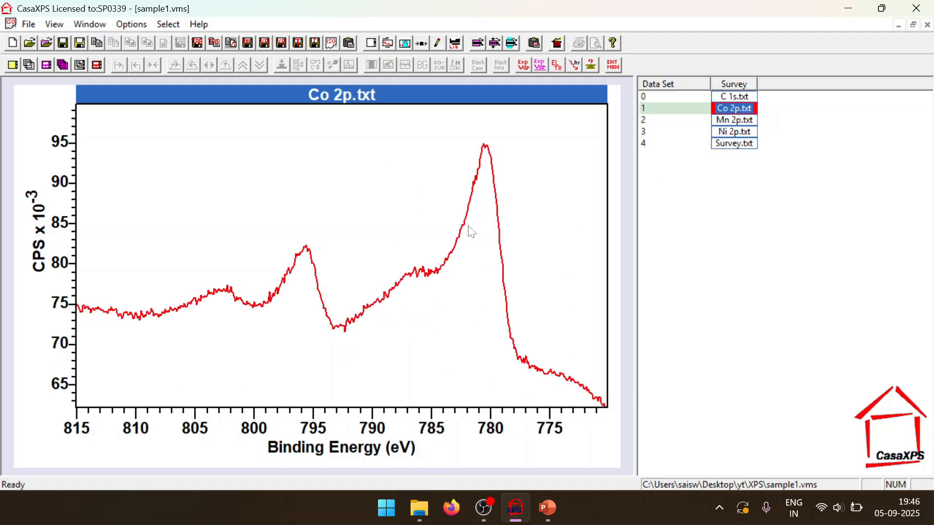
{"action": "left_click", "coordinate": [739, 99]}
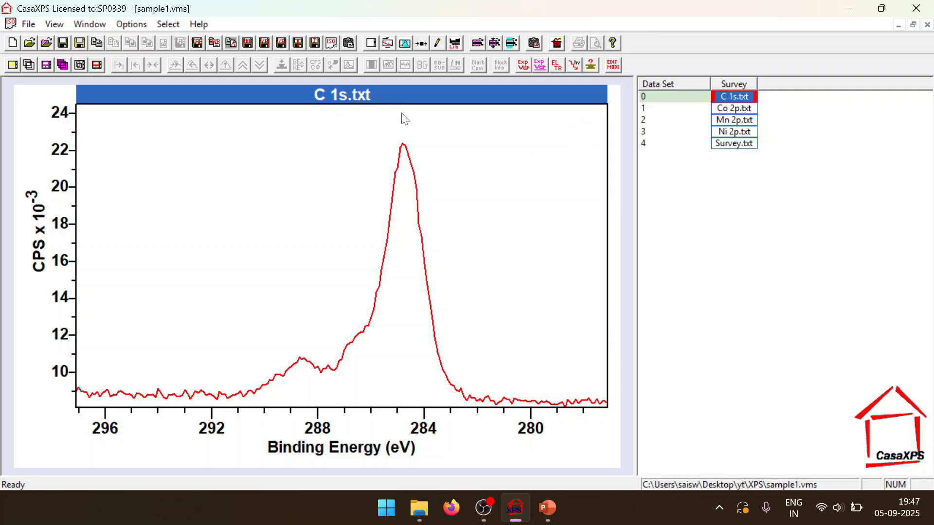
{"action": "left_click", "coordinate": [752, 111]}
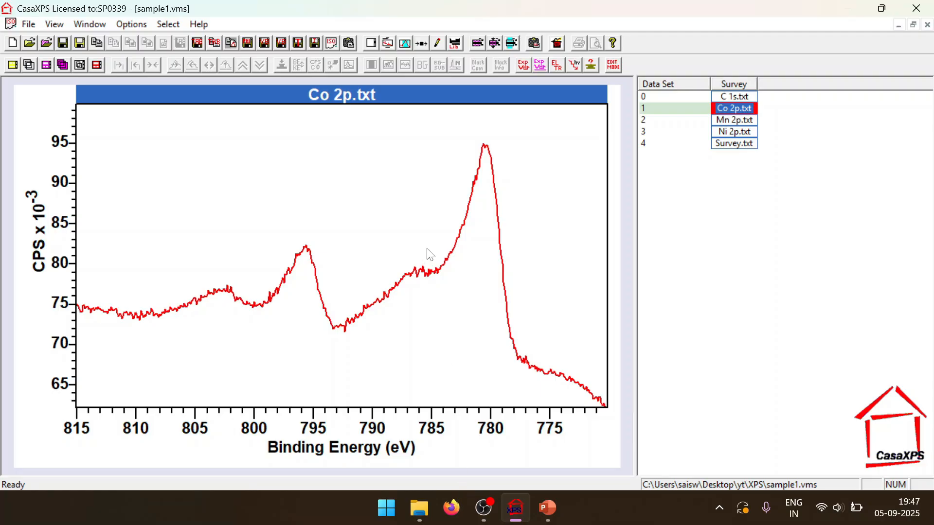
Switch to Firefox, search for "thermo xps periodic table" and open the Thermo Fisher Scientific Table of Elements page
{"action": "left_click", "coordinate": [453, 509]}
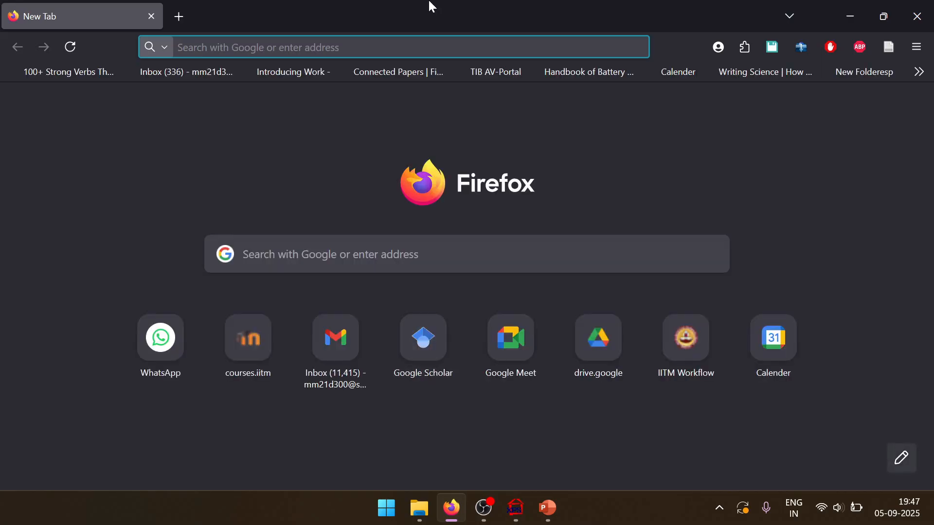
{"action": "type", "text": "the"}
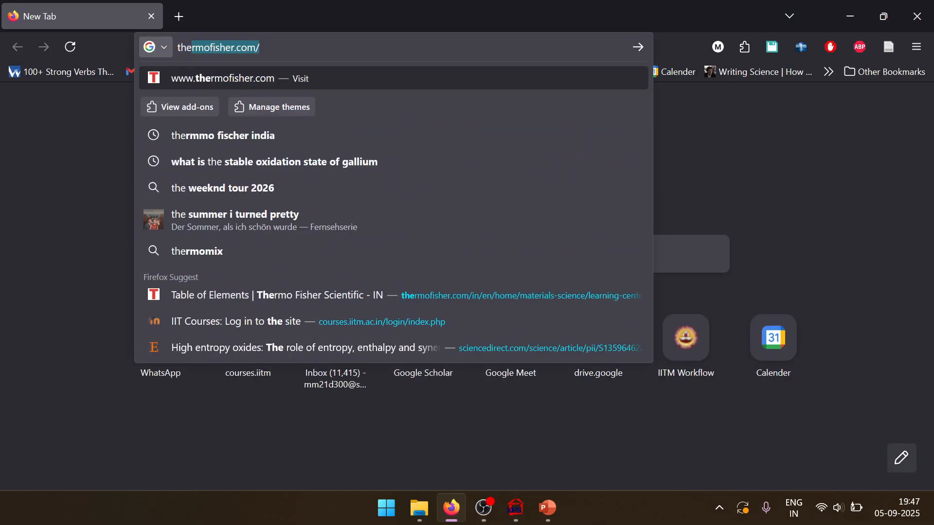
{"action": "type", "text": "r"}
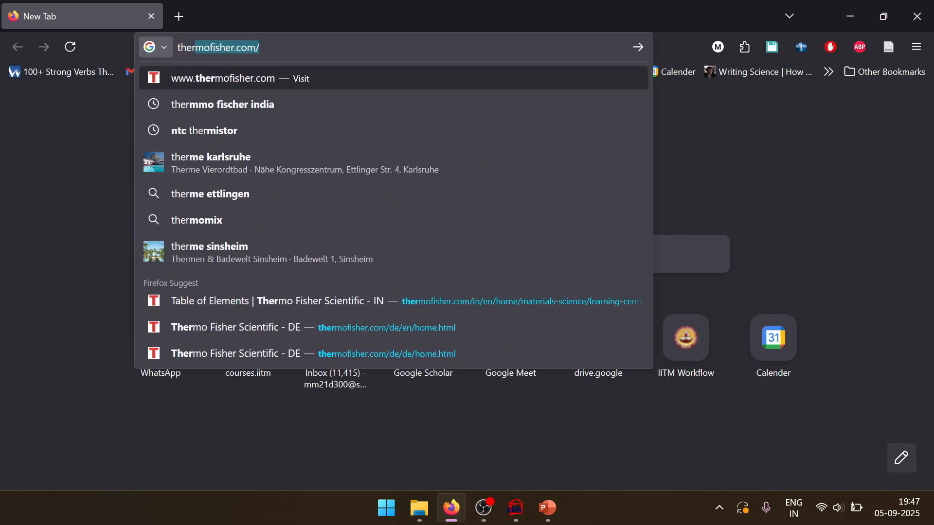
{"action": "type", "text": "mo xps"}
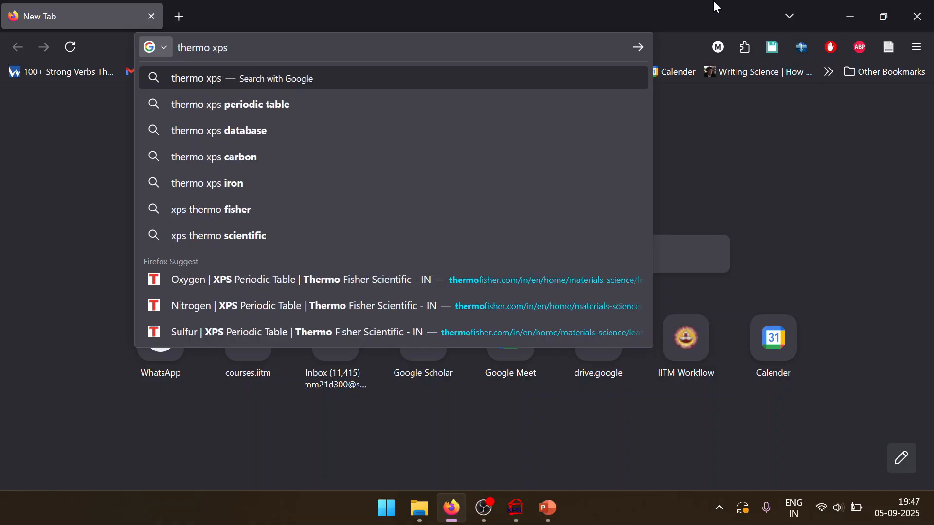
{"action": "key", "text": "Down"}
{"action": "key", "text": "Return"}
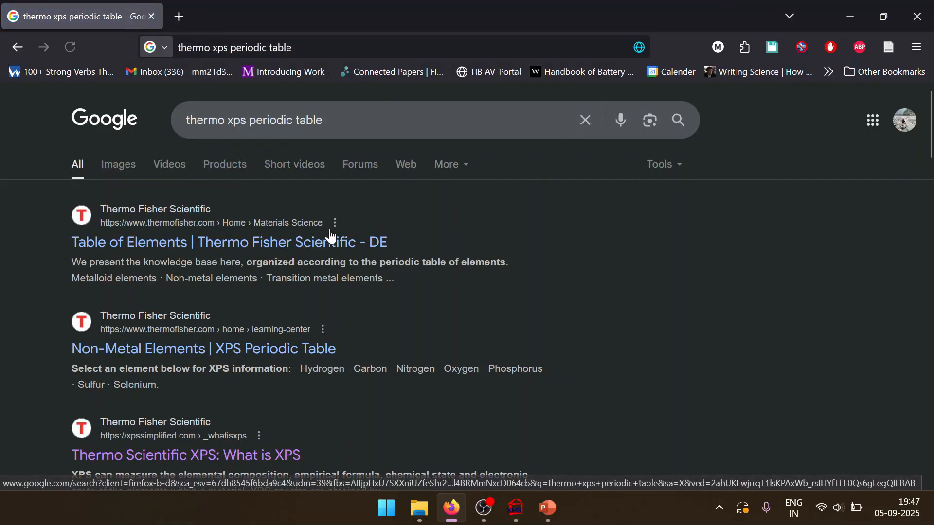
{"action": "left_click", "coordinate": [269, 251]}
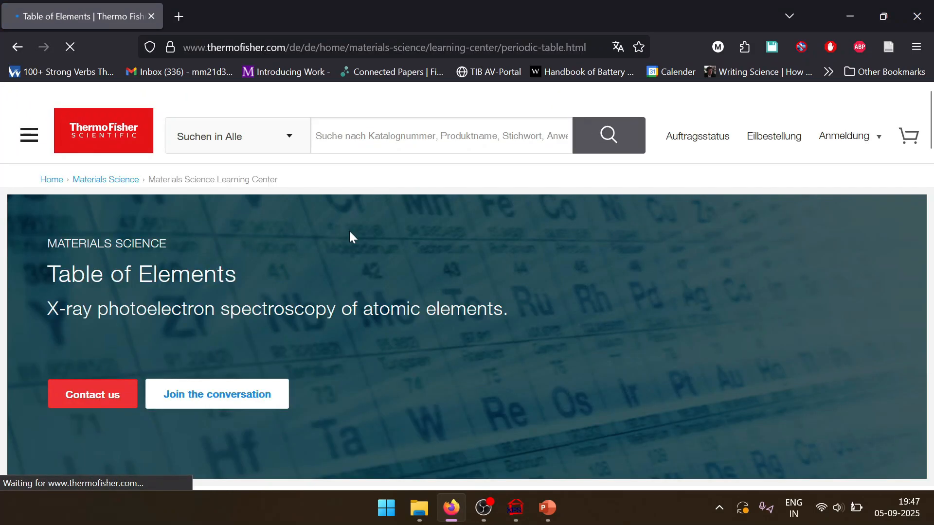
Open the Cobalt page from the periodic table and find its Co2p spectra of Co oxides
{"action": "scroll", "coordinate": [350, 235], "scroll_direction": "down", "scroll_amount": 15}
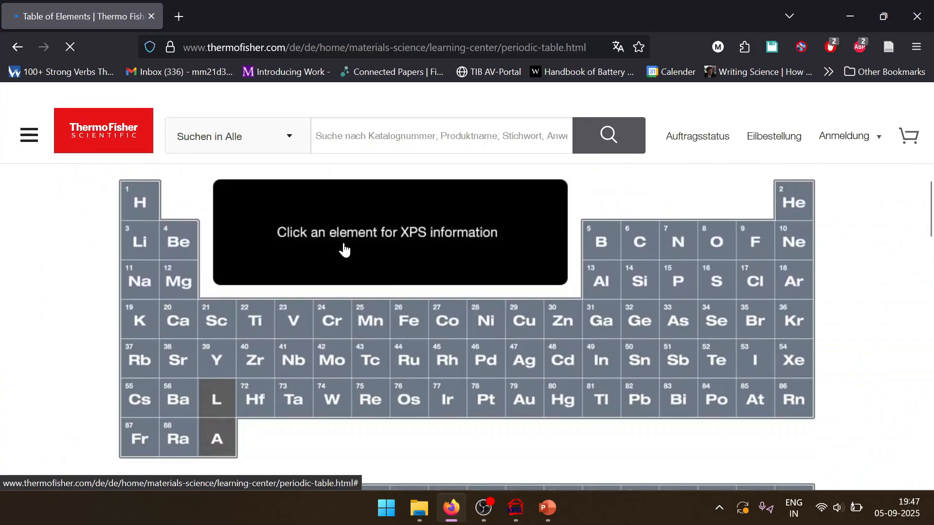
{"action": "left_click", "coordinate": [456, 328]}
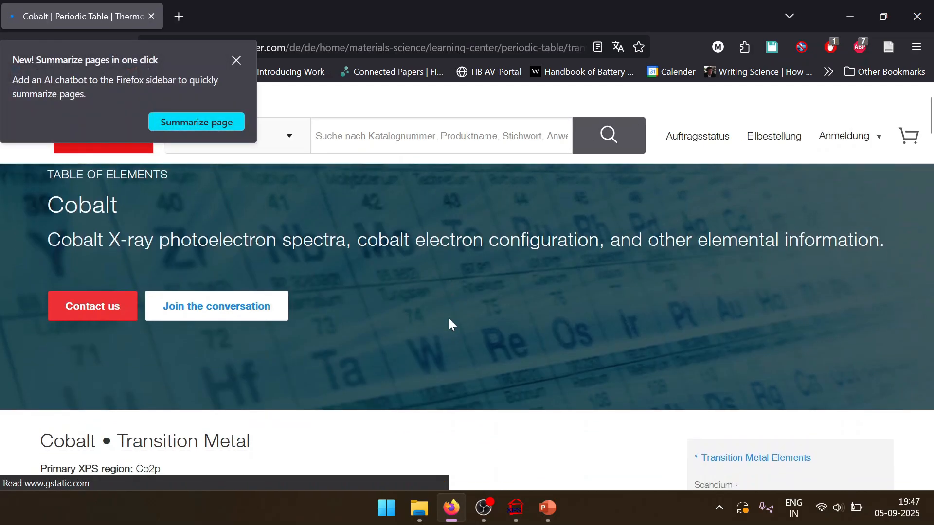
{"action": "scroll", "coordinate": [449, 323], "scroll_direction": "down", "scroll_amount": 20}
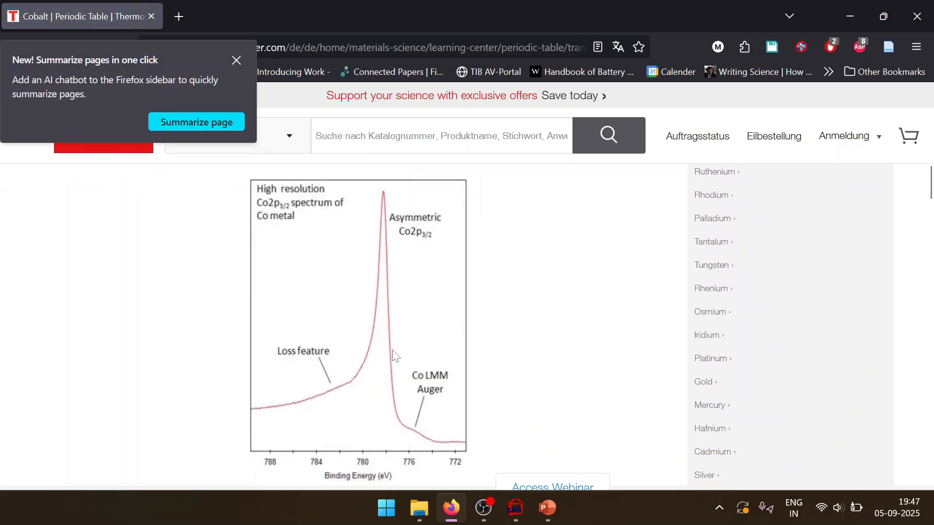
{"action": "scroll", "coordinate": [433, 244], "scroll_direction": "down", "scroll_amount": 5}
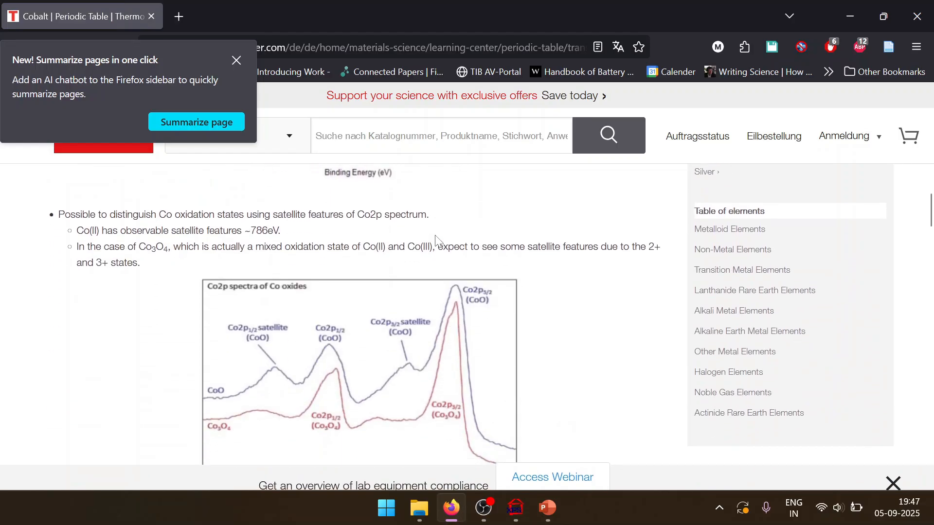
{"action": "scroll", "coordinate": [435, 239], "scroll_direction": "down", "scroll_amount": 3}
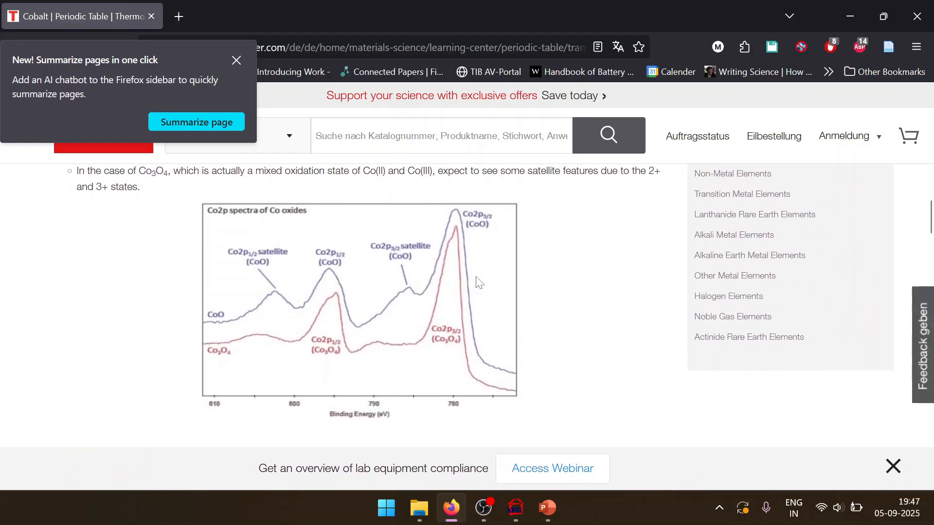
Dismiss the page-summary popup and arrange the Cobalt reference page side by side with CasaXPS
{"action": "left_click", "coordinate": [236, 60]}
{"action": "mouse_move", "coordinate": [872, 5]}
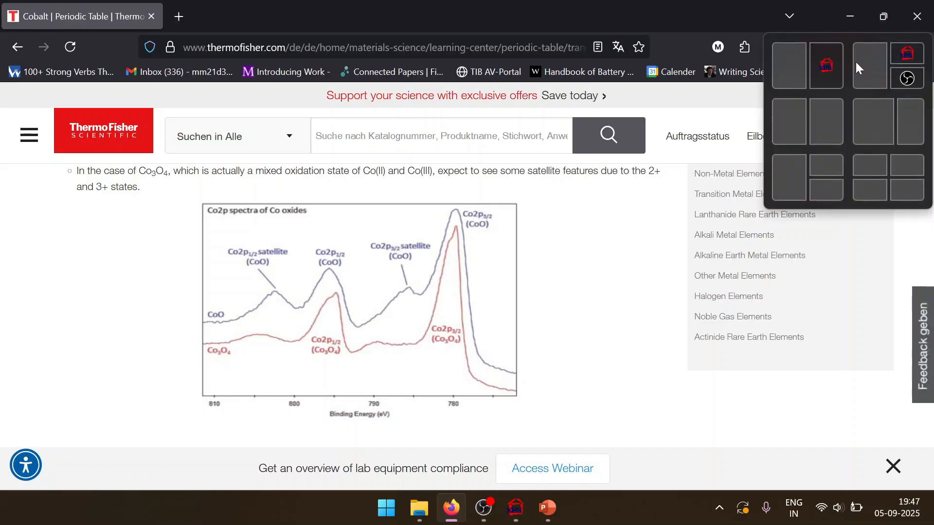
{"action": "left_click", "coordinate": [790, 66]}
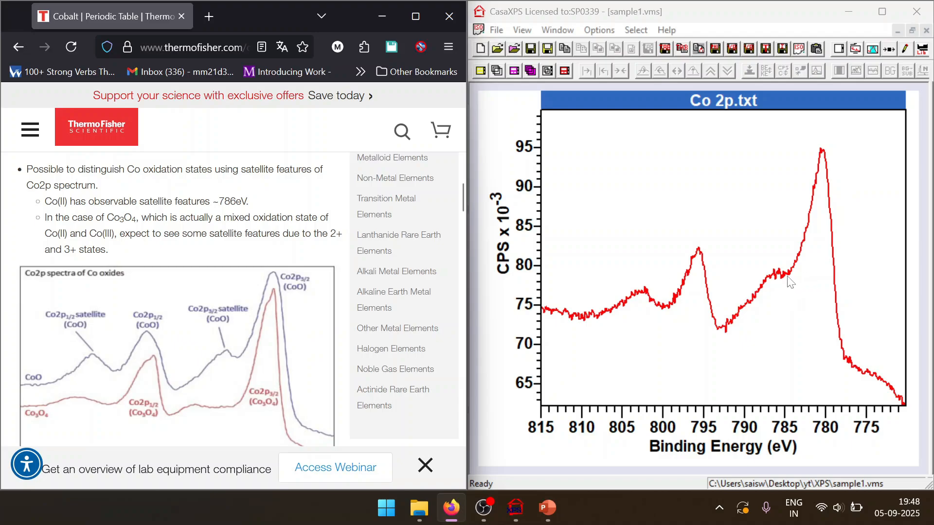
Maximize CasaXPS, open the Quantification Parameters dialog for Co 2p and move it clear of the spectrum
{"action": "scroll", "coordinate": [292, 343], "scroll_direction": "down", "scroll_amount": 3}
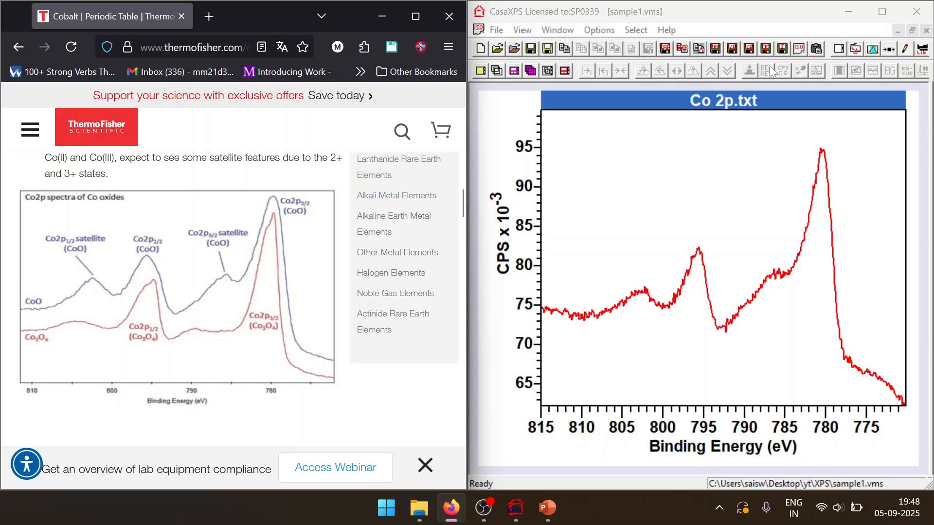
{"action": "left_click", "coordinate": [883, 11]}
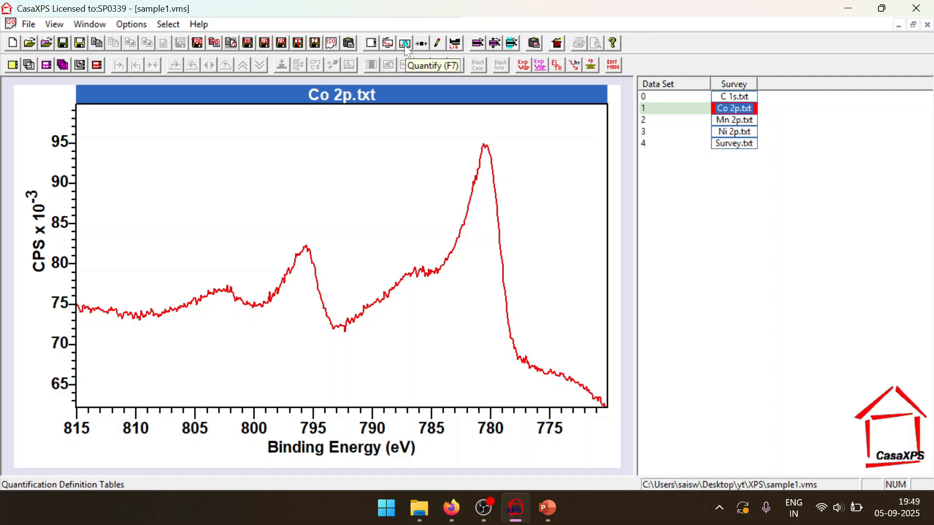
{"action": "left_click", "coordinate": [132, 24]}
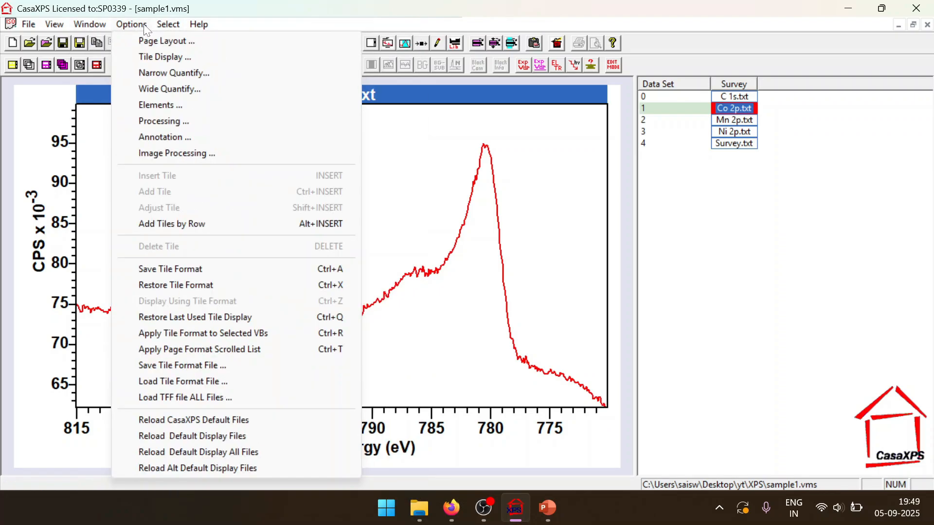
{"action": "left_click", "coordinate": [231, 77]}
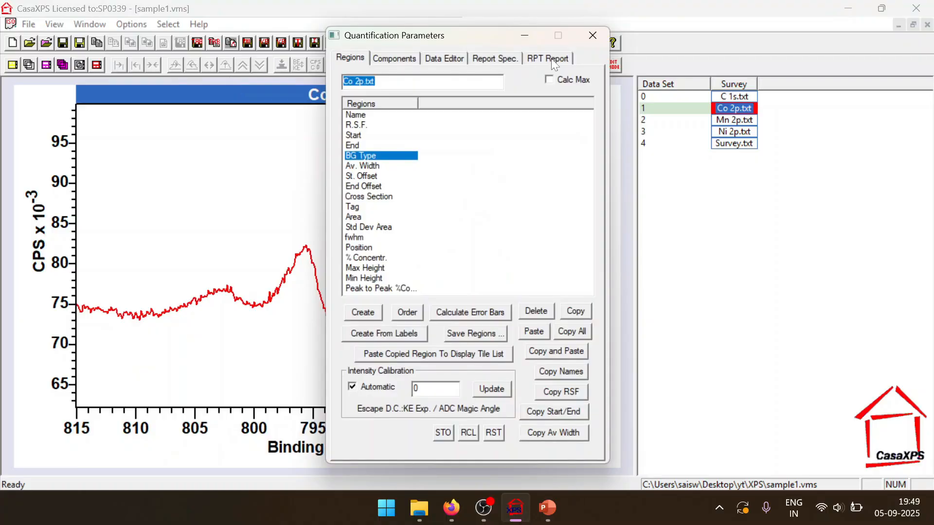
{"action": "left_click_drag", "start_coordinate": [402, 47], "coordinate": [728, 40]}
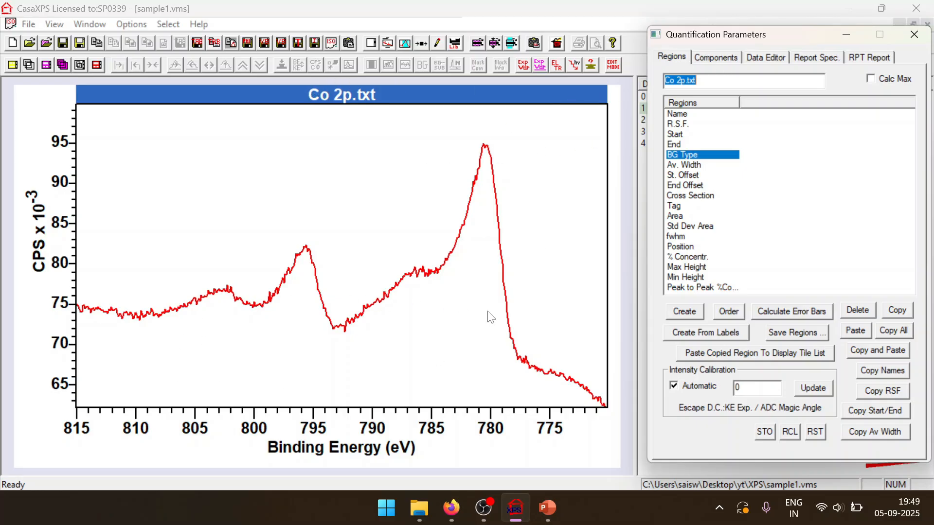
Create a Shirley background region on the Co 2p spectrum running from about 810.2 to about 776.4 eV
{"action": "left_click", "coordinate": [699, 310]}
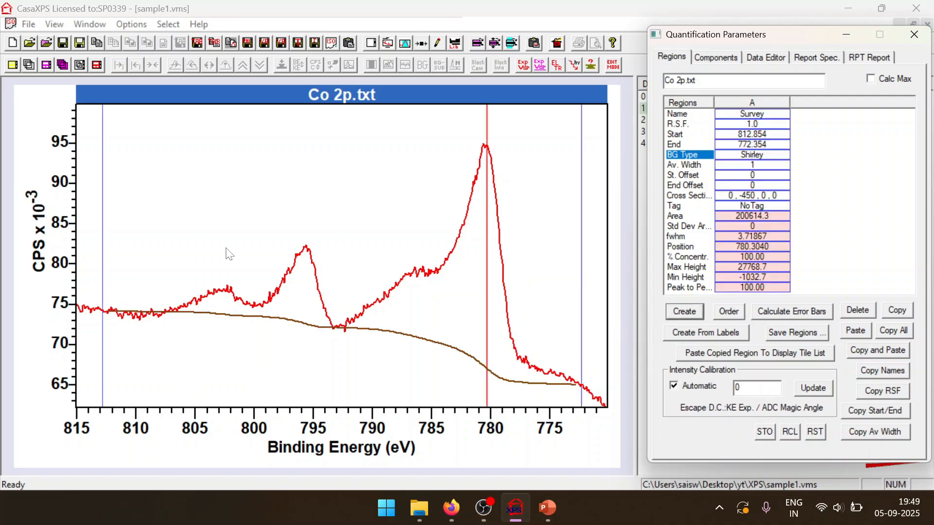
{"action": "left_click_drag", "start_coordinate": [102, 296], "coordinate": [135, 301]}
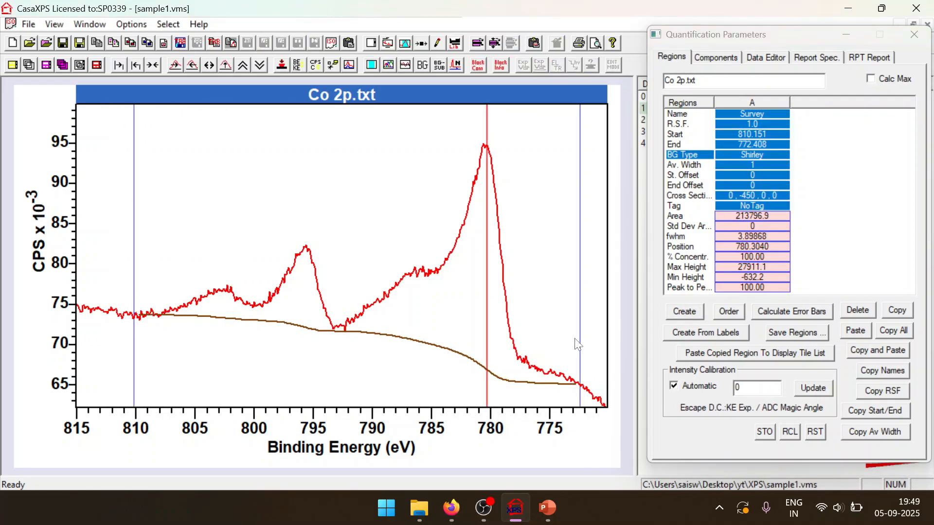
{"action": "left_click_drag", "start_coordinate": [581, 341], "coordinate": [534, 334]}
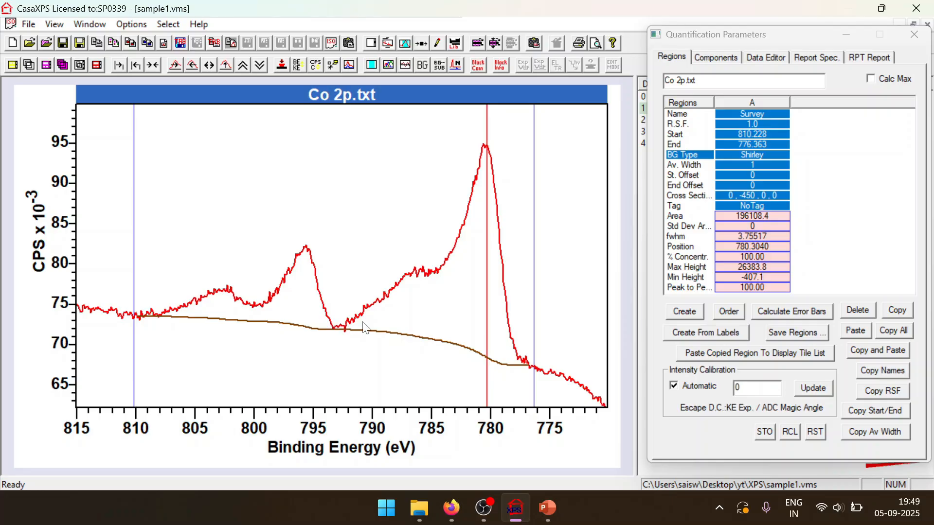
{"action": "left_click", "coordinate": [536, 260]}
{"action": "left_click_drag", "start_coordinate": [544, 271], "coordinate": [591, 299]}
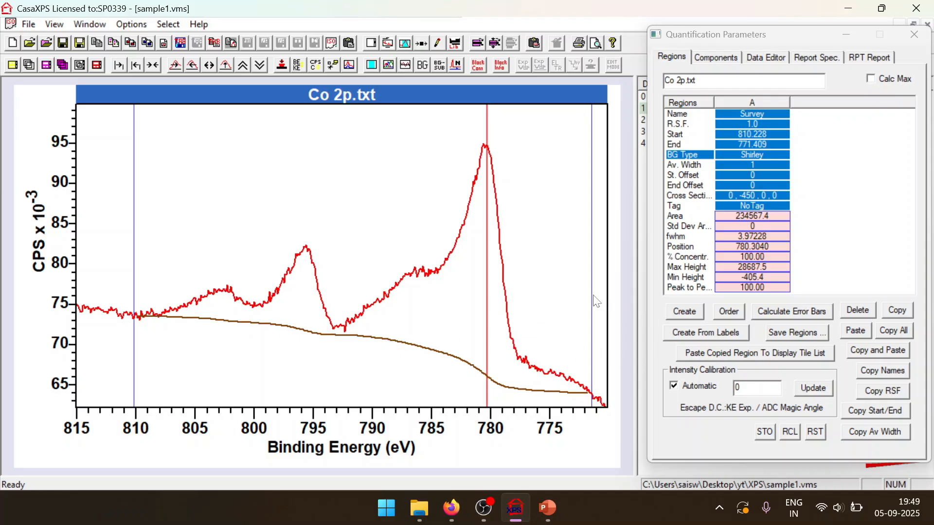
{"action": "left_click_drag", "start_coordinate": [602, 303], "coordinate": [533, 296]}
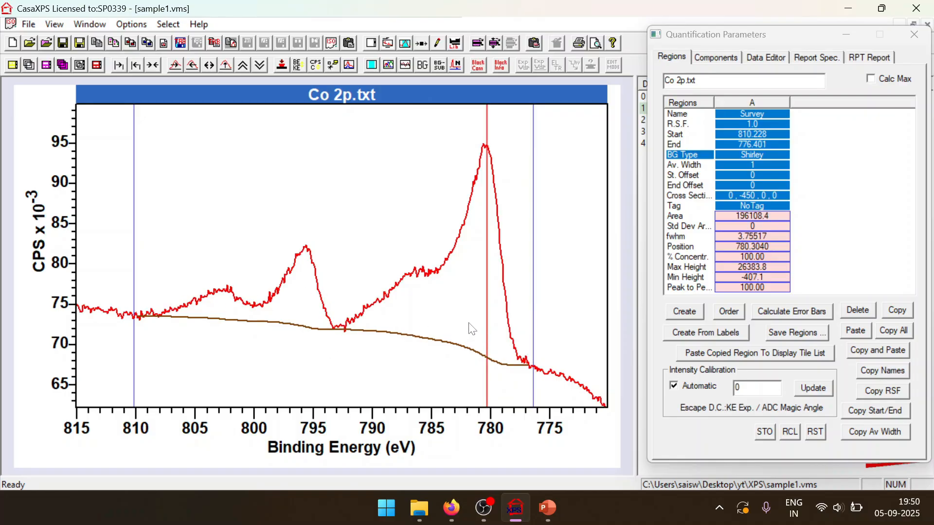
Check the Co2p spectra of Co oxides on the Cobalt page in Firefox and return to CasaXPS
{"action": "mouse_move", "coordinate": [466, 508]}
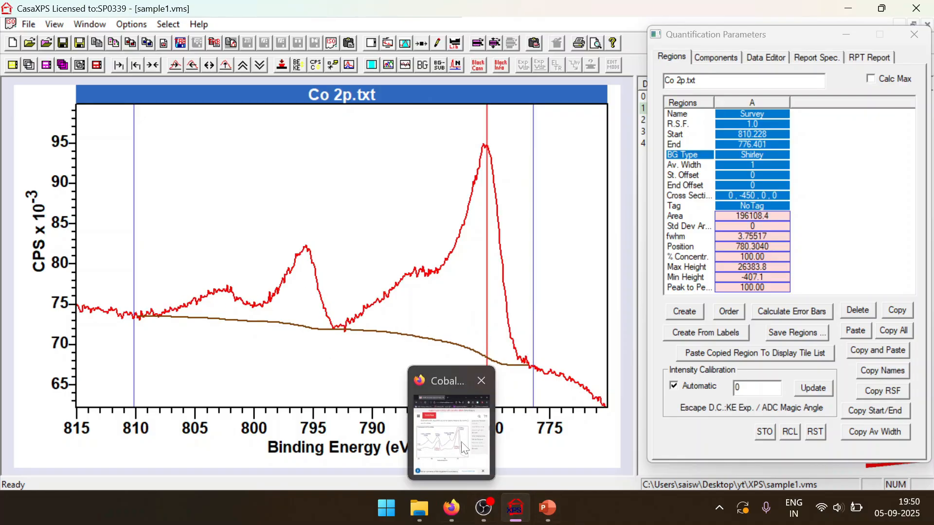
{"action": "left_click", "coordinate": [455, 429]}
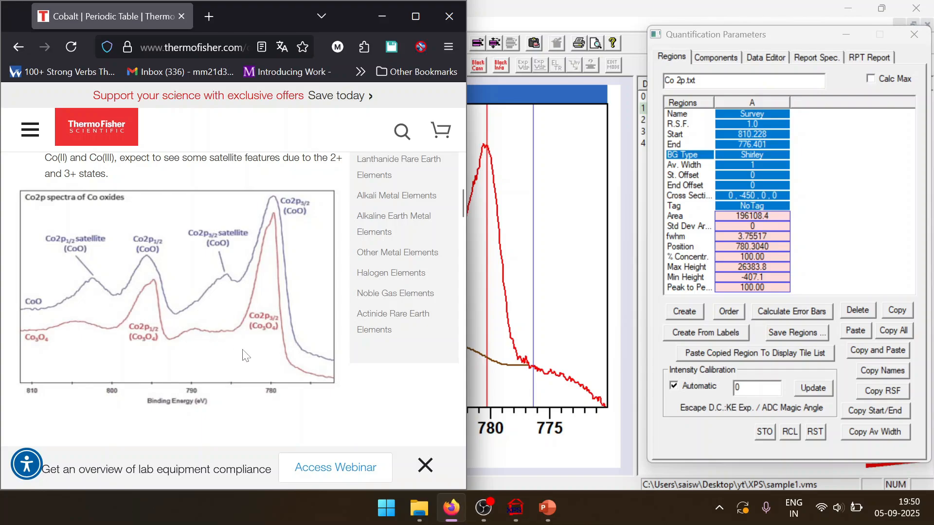
{"action": "left_click", "coordinate": [388, 16]}
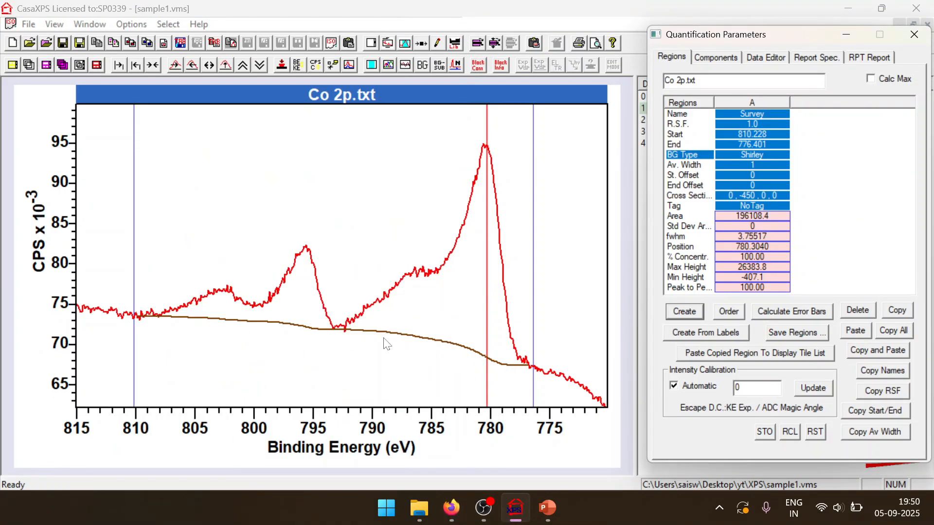
Try to change the Co 2p region's background type to Tougaard
{"action": "left_click", "coordinate": [756, 154]}
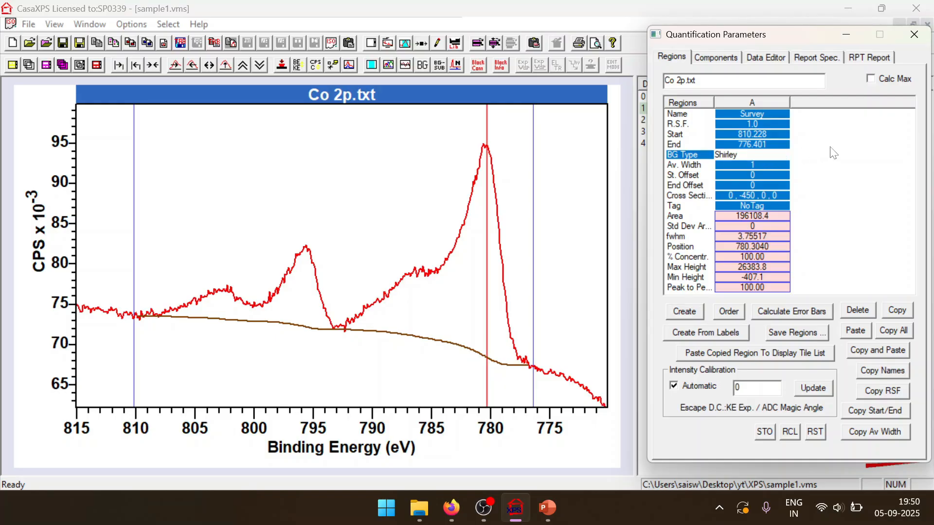
{"action": "left_click", "coordinate": [716, 156]}
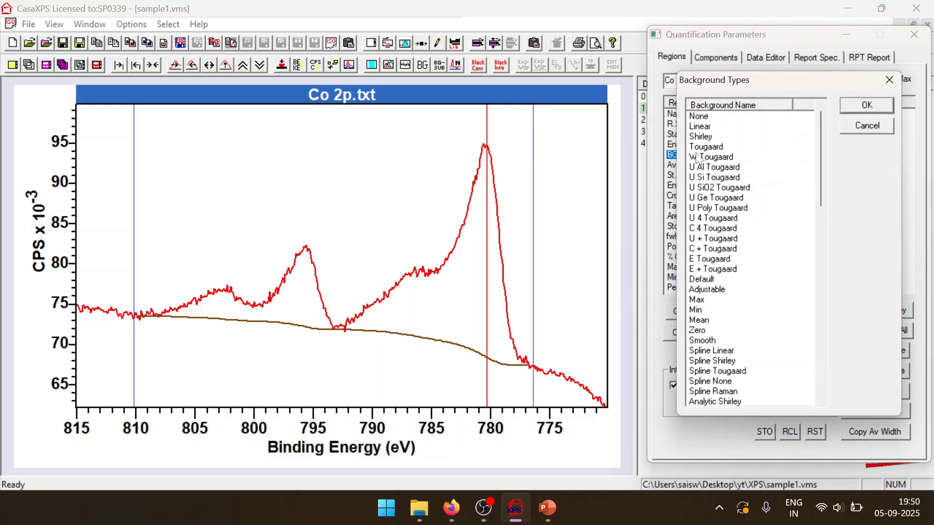
{"action": "left_click", "coordinate": [886, 85]}
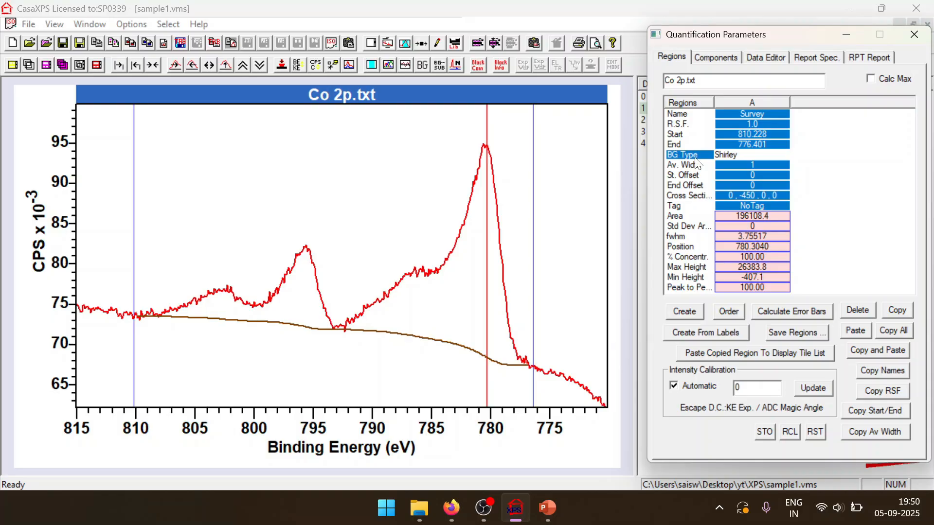
{"action": "left_click", "coordinate": [698, 161]}
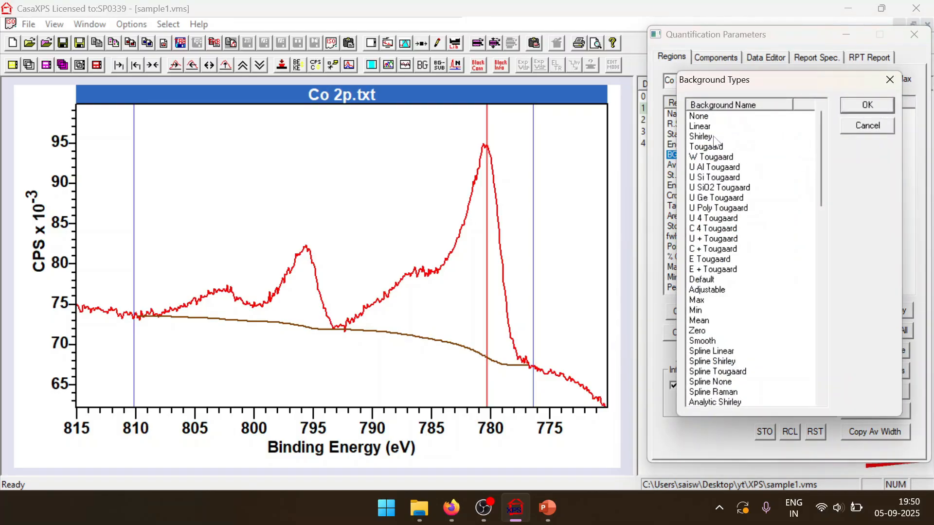
{"action": "left_click", "coordinate": [708, 147]}
{"action": "left_click", "coordinate": [872, 105]}
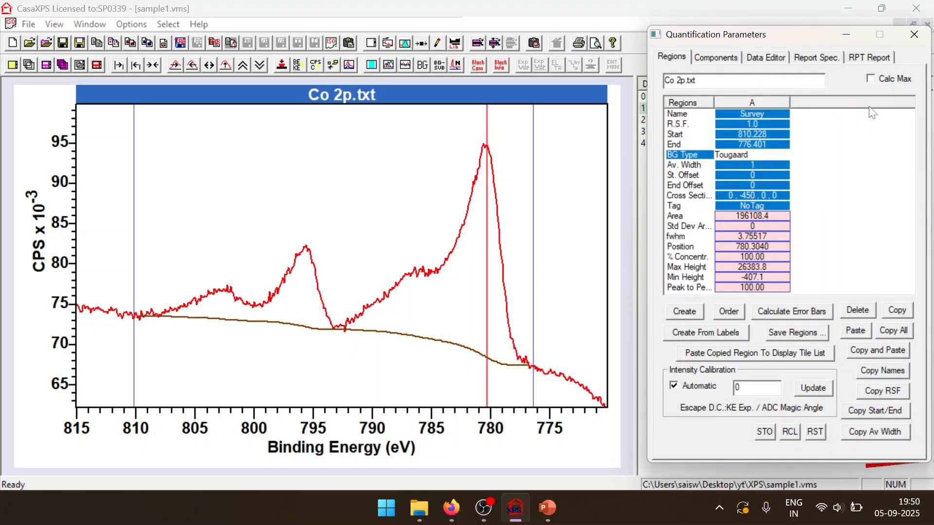
Move the low-energy end of the Co 2p region to about 776.9 eV
{"action": "mouse_move", "coordinate": [536, 330]}
{"action": "left_mouse_down"}
{"action": "mouse_move", "coordinate": [562, 347]}
{"action": "mouse_move", "coordinate": [527, 345]}
{"action": "left_mouse_up"}
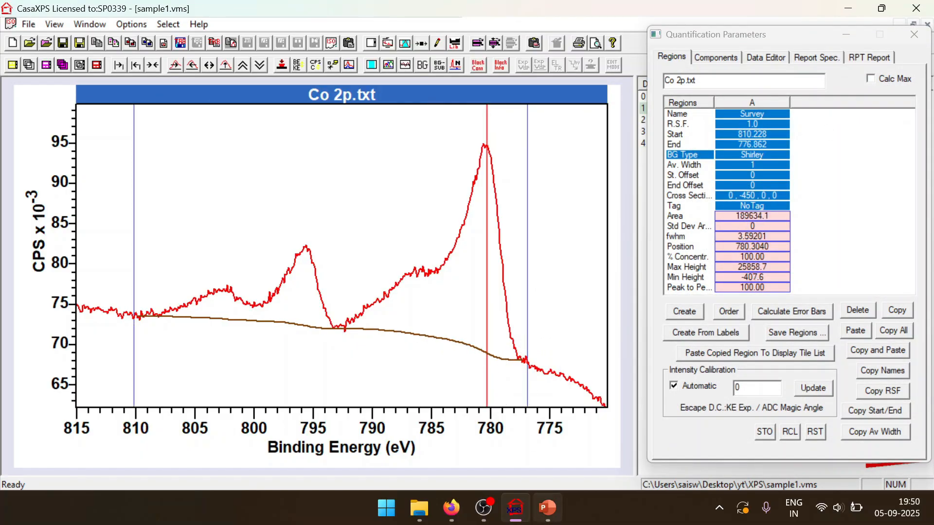
{"action": "left_click", "coordinate": [541, 516]}
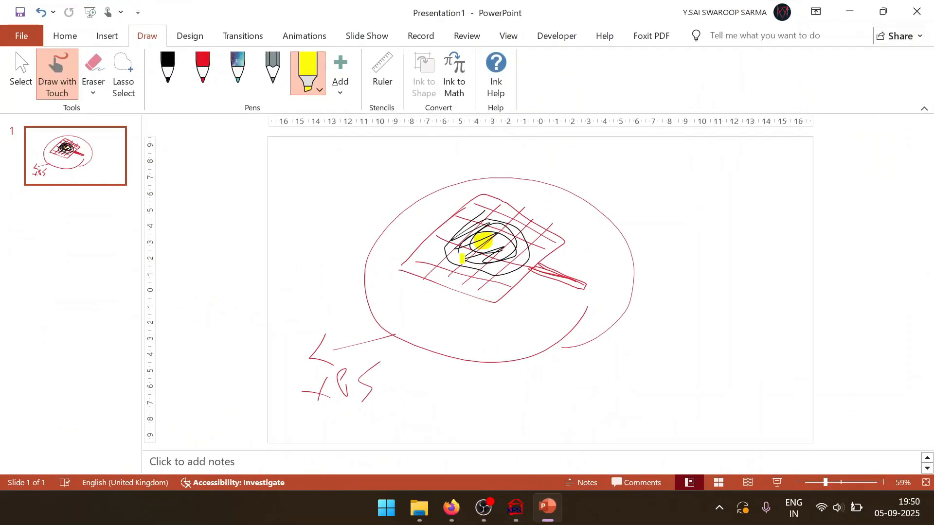
{"action": "left_click", "coordinate": [850, 9]}
Choose Tougaard as the Co 2p region's background type and apply it to the spectrum
{"action": "double_click", "coordinate": [693, 153]}
{"action": "left_click", "coordinate": [713, 147]}
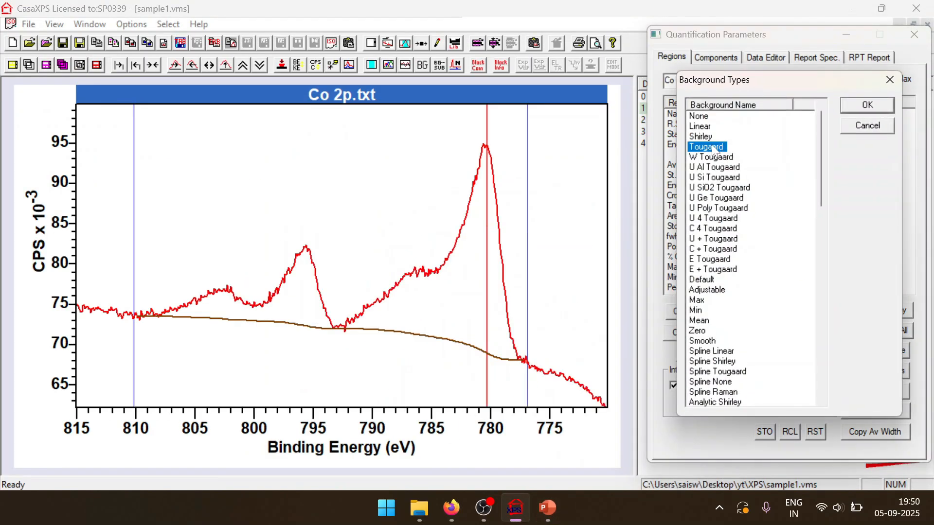
{"action": "left_click", "coordinate": [891, 92]}
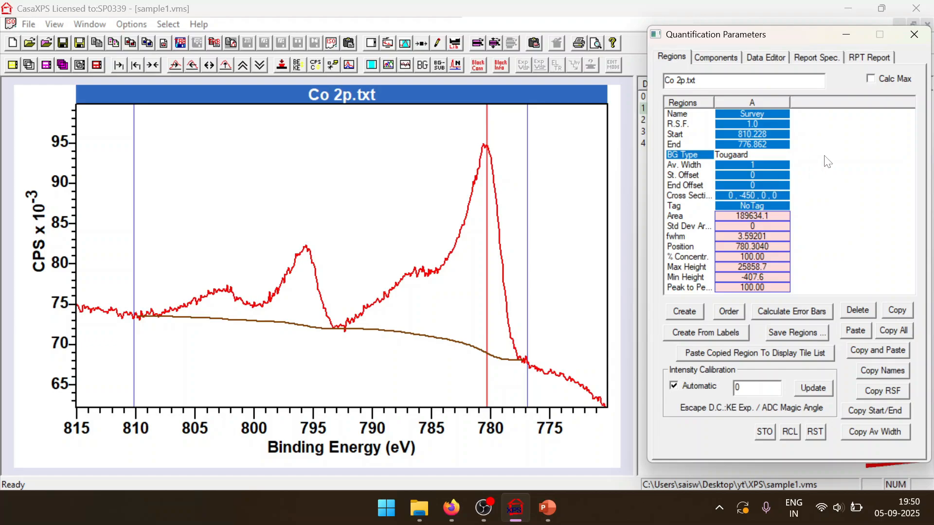
{"action": "left_click", "coordinate": [765, 136]}
{"action": "double_click", "coordinate": [681, 154]}
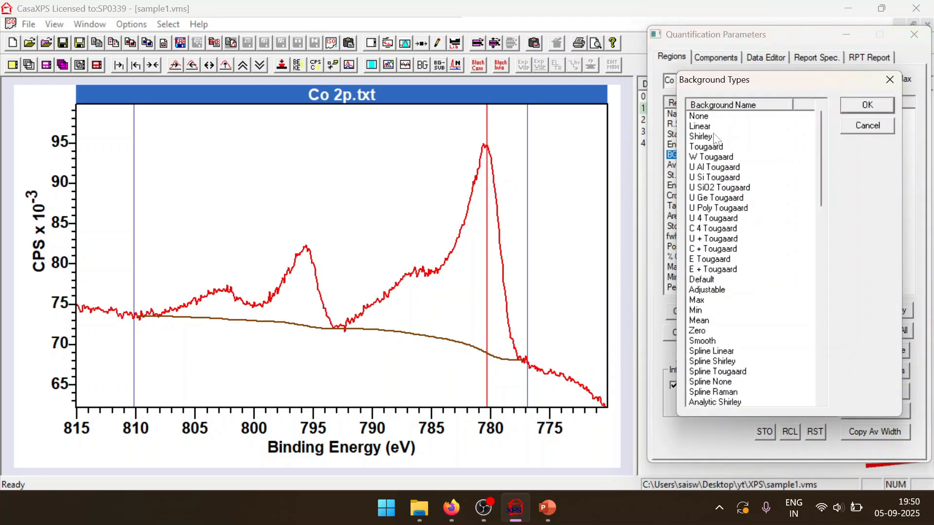
{"action": "left_click", "coordinate": [708, 147]}
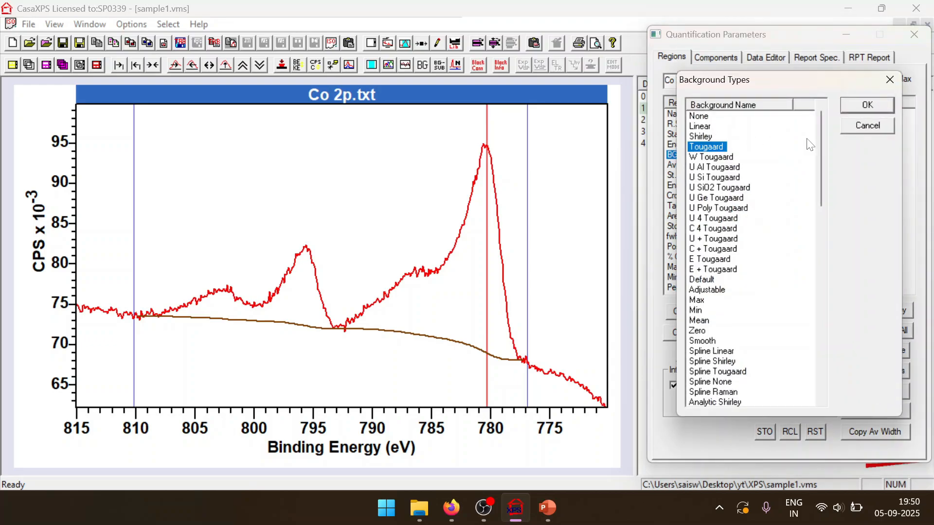
{"action": "left_click", "coordinate": [870, 108]}
{"action": "left_click", "coordinate": [769, 163]}
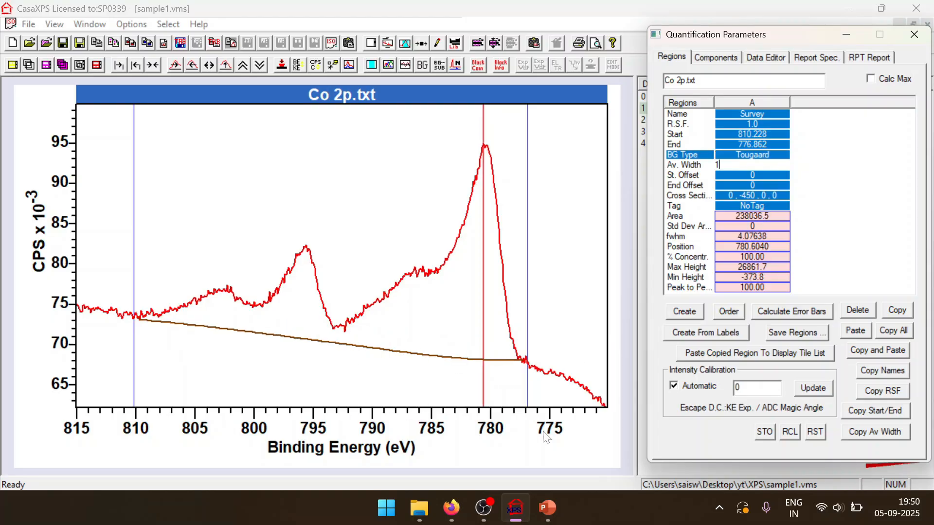
Switch to PowerPoint and add a blank second slide to the presentation
{"action": "left_click", "coordinate": [548, 509]}
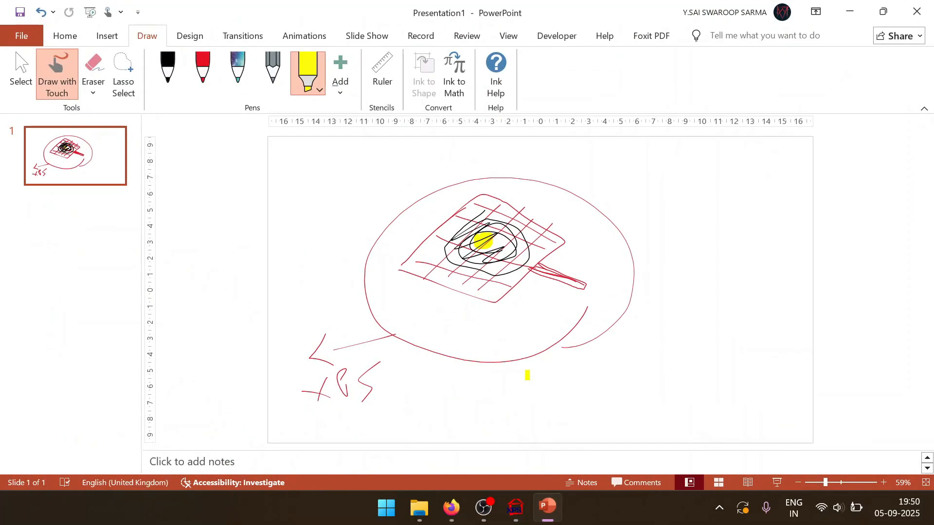
{"action": "left_click", "coordinate": [175, 67]}
{"action": "left_click", "coordinate": [65, 38]}
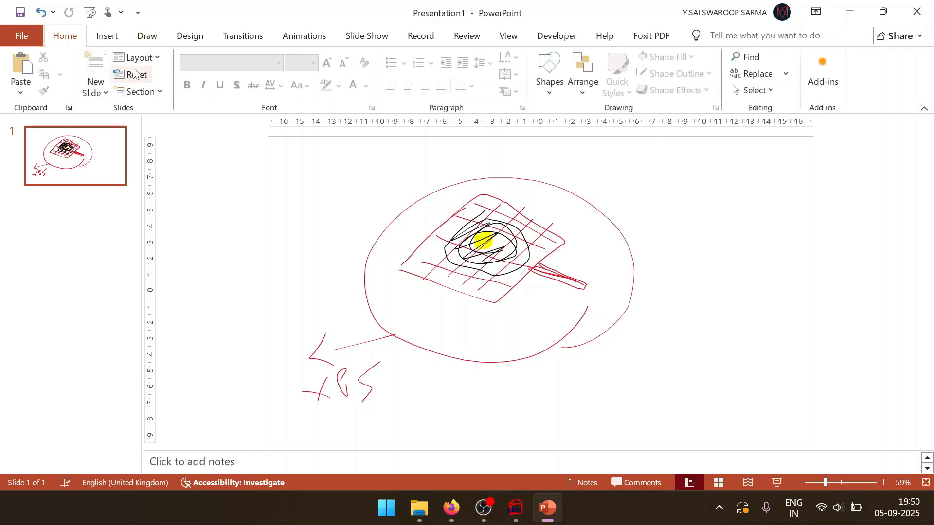
{"action": "left_click", "coordinate": [95, 64]}
Sketch a two-peak spectrum curve in black ink with a red S-labelled background line beneath it
{"action": "left_click", "coordinate": [147, 35]}
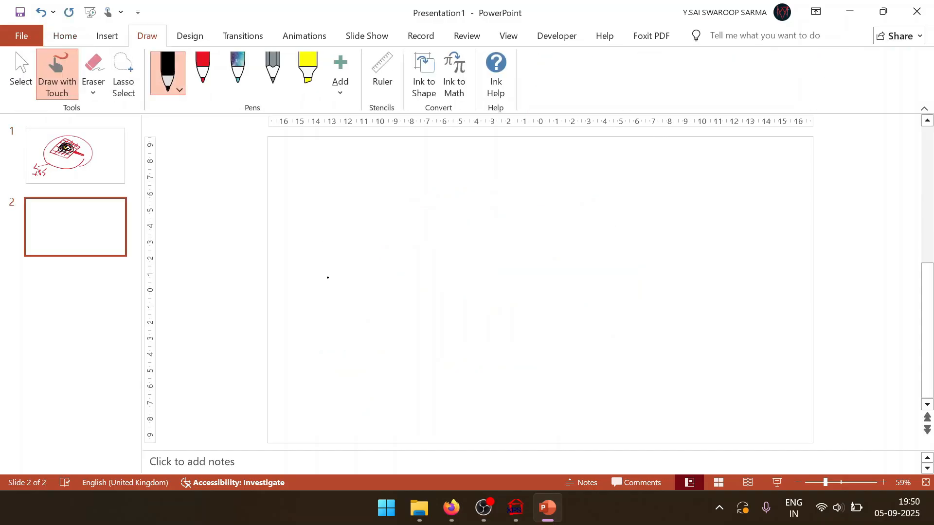
{"action": "mouse_move", "coordinate": [328, 278]}
{"action": "left_mouse_down"}
{"action": "mouse_move", "coordinate": [378, 215]}
{"action": "mouse_move", "coordinate": [442, 200]}
{"action": "left_mouse_up"}
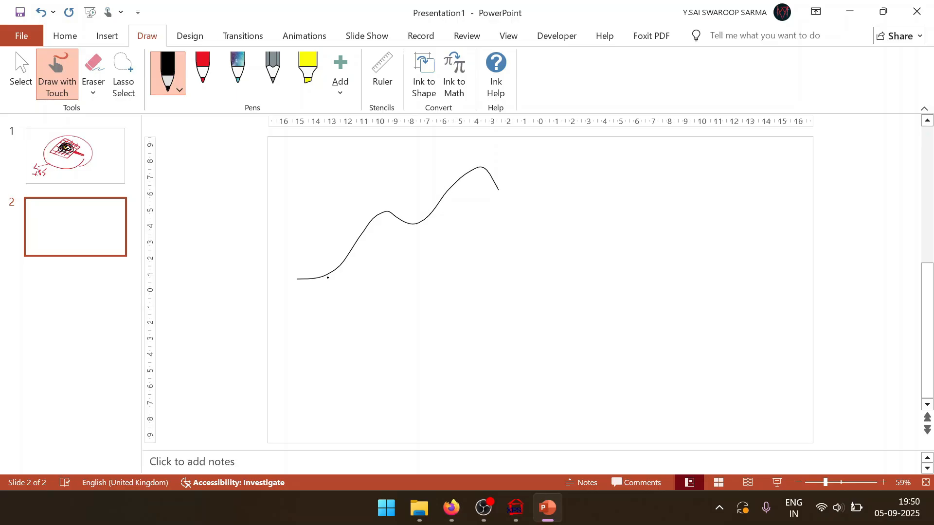
{"action": "left_click_drag", "start_coordinate": [498, 190], "coordinate": [570, 269]}
{"action": "left_click", "coordinate": [203, 70]}
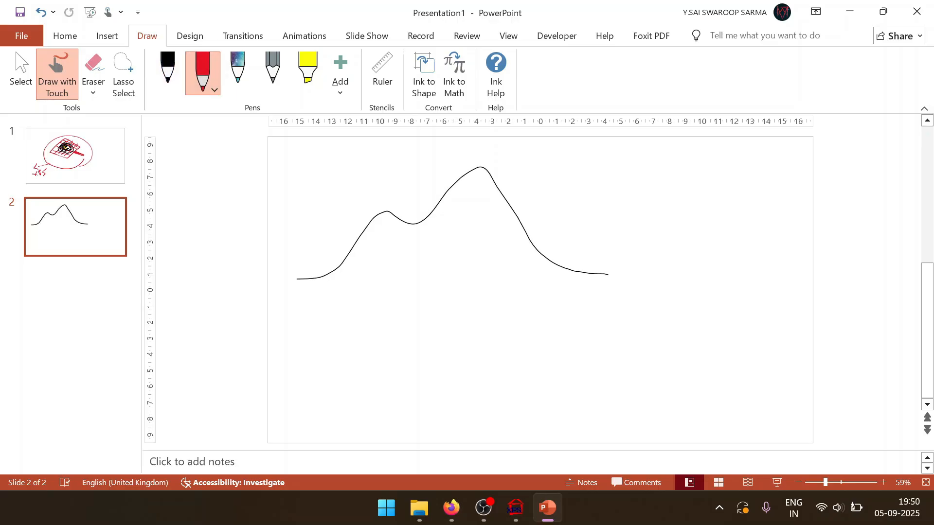
{"action": "left_click_drag", "start_coordinate": [300, 290], "coordinate": [344, 284]}
{"action": "left_click_drag", "start_coordinate": [459, 301], "coordinate": [554, 295]}
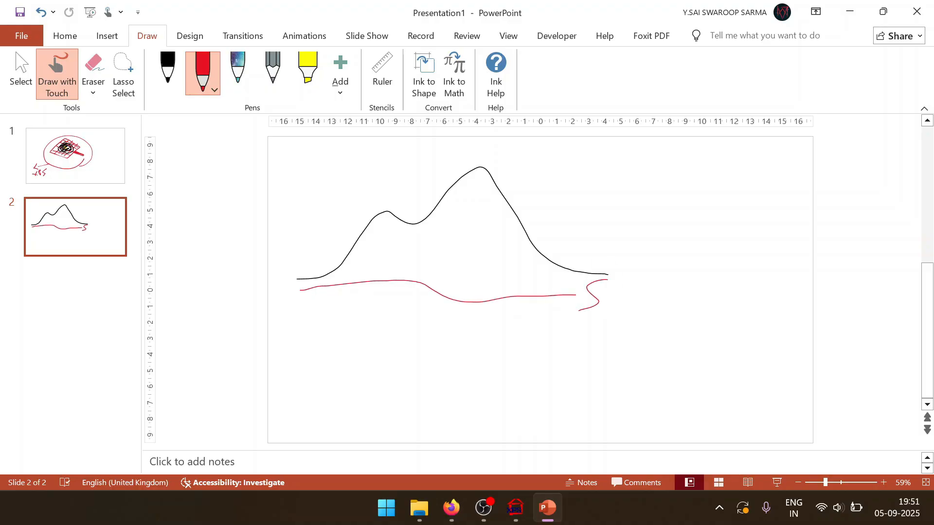
{"action": "left_click", "coordinate": [238, 70]}
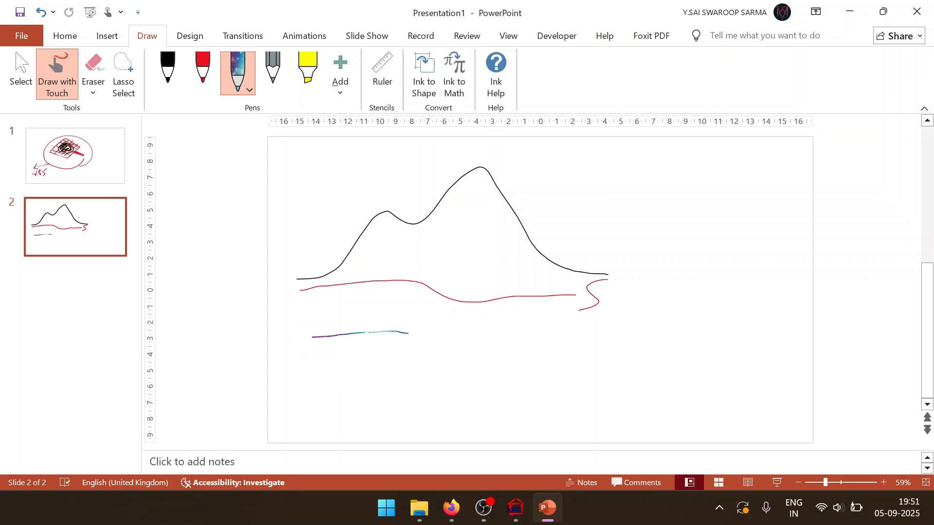
{"action": "left_click", "coordinate": [93, 73]}
{"action": "left_click_drag", "start_coordinate": [384, 334], "coordinate": [321, 340]}
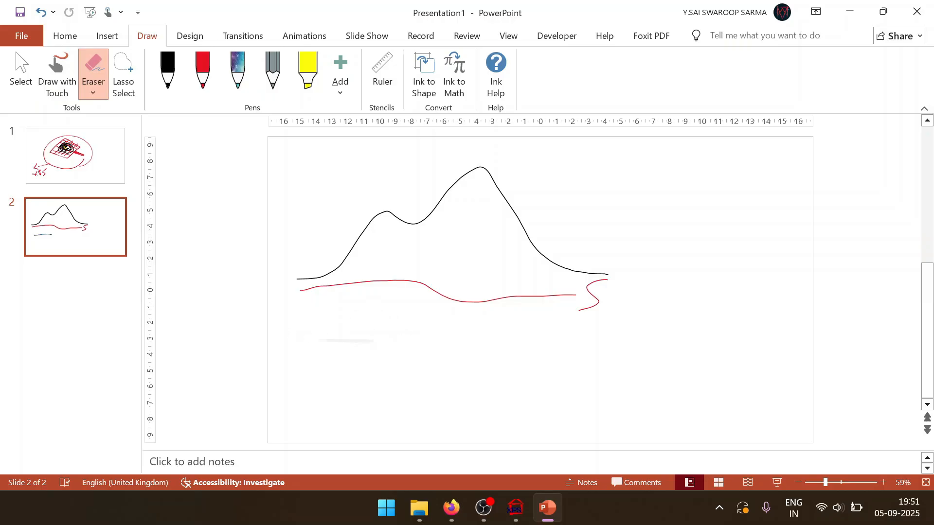
Choose the galaxy-coloured pen for inking on the second slide
{"action": "left_click", "coordinate": [237, 70]}
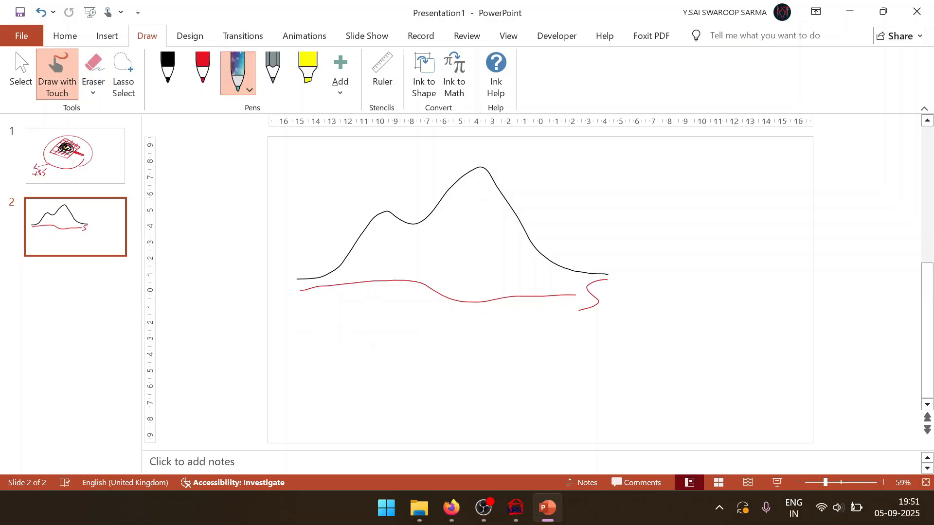
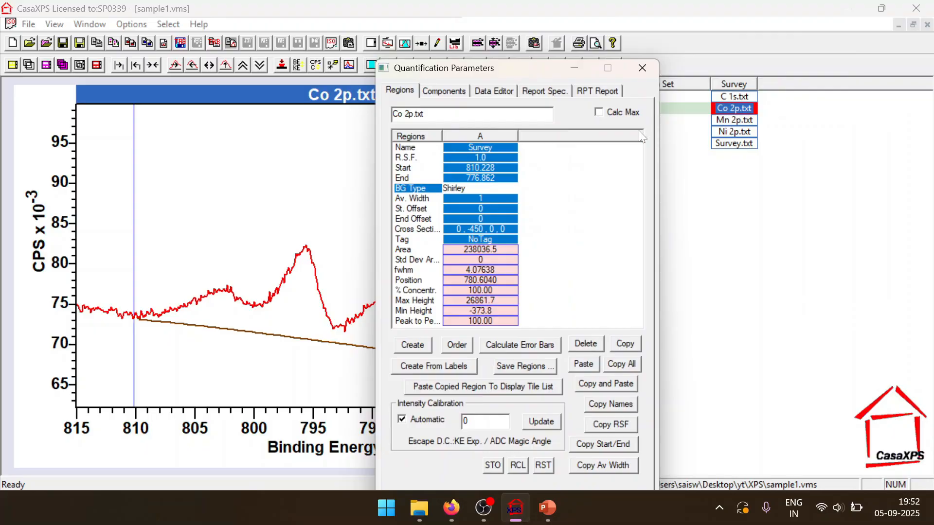
Apply the Shirley background type to the Co 2p region, keeping the parameters dialog clear of the spectrum
{"action": "left_click_drag", "start_coordinate": [510, 67], "coordinate": [799, 42]}
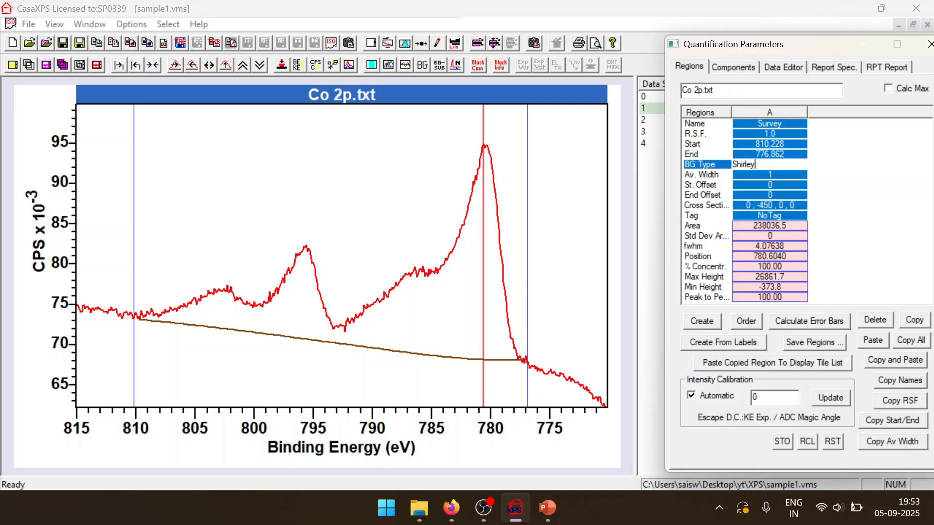
{"action": "key", "text": "Return"}
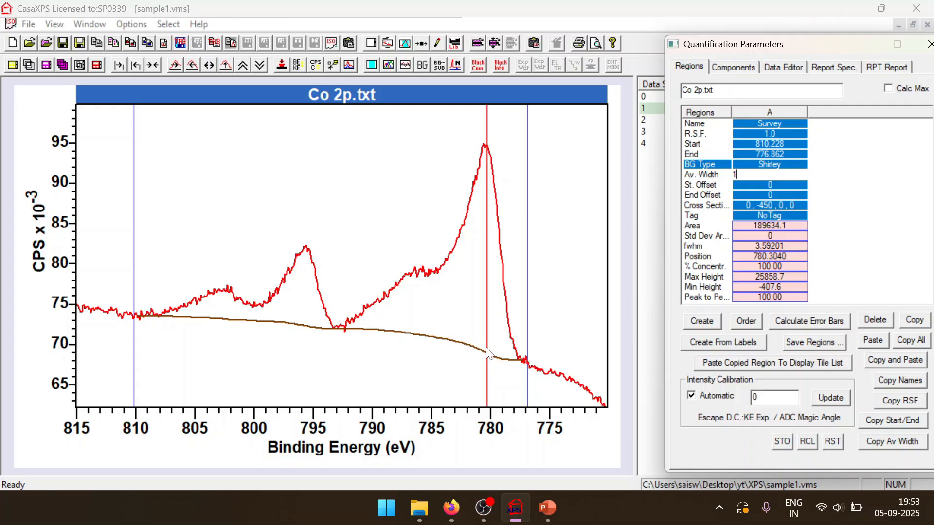
Consult the cobalt oxide reference spectra in Firefox and create four peak components for the Co 2p spectrum
{"action": "left_click", "coordinate": [749, 72]}
{"action": "left_click_drag", "start_coordinate": [748, 45], "coordinate": [681, 43]}
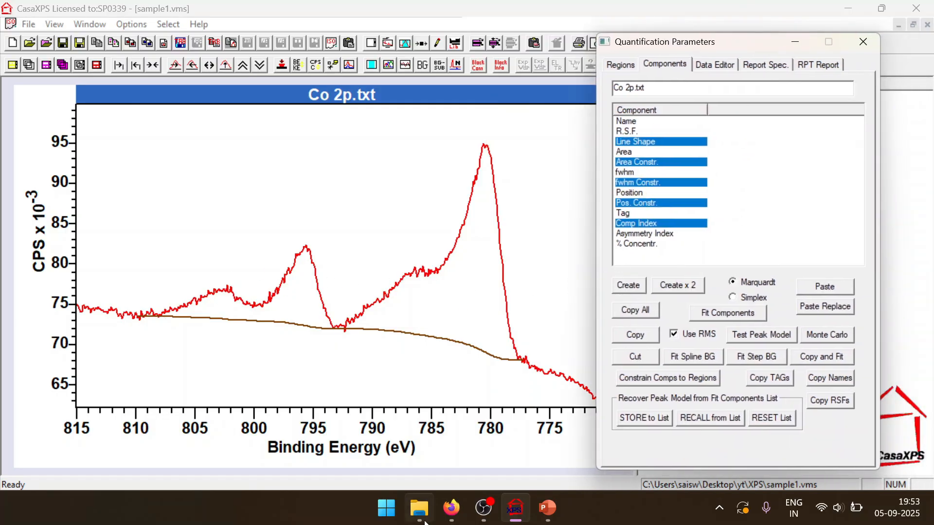
{"action": "left_click", "coordinate": [451, 509]}
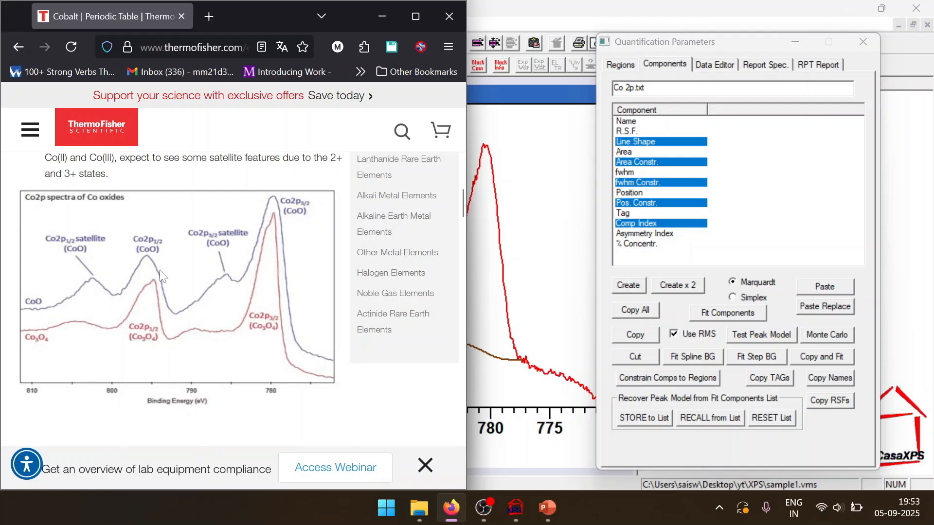
{"action": "left_click", "coordinate": [380, 15]}
{"action": "left_click", "coordinate": [625, 285]}
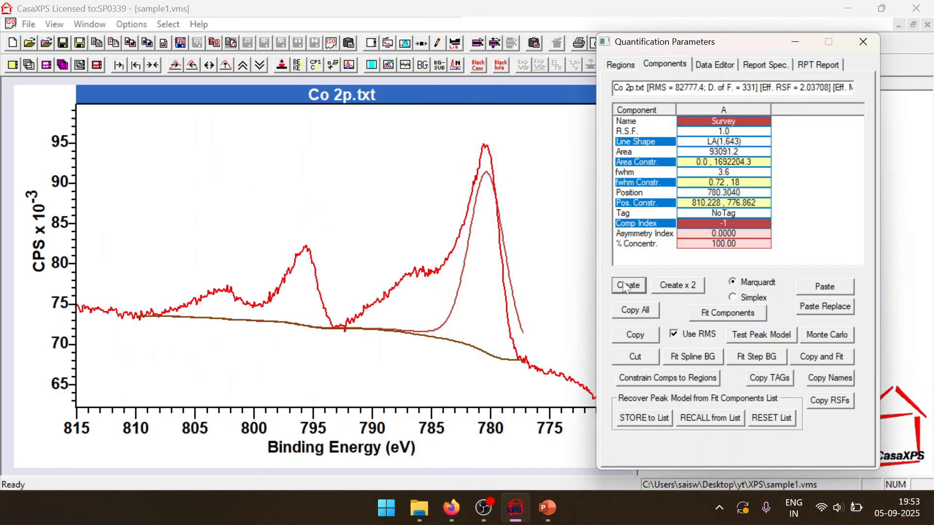
{"action": "left_click", "coordinate": [625, 286]}
{"action": "left_click", "coordinate": [625, 286]}
{"action": "left_click", "coordinate": [625, 286]}
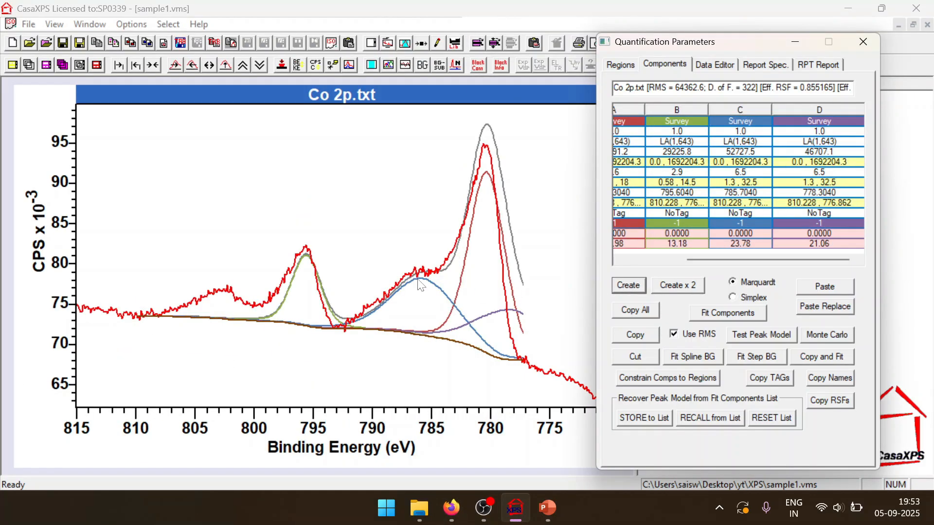
Move the fourth component onto the high-energy satellite at about 802.2 eV and fit the components twice
{"action": "left_click_drag", "start_coordinate": [506, 309], "coordinate": [218, 285]}
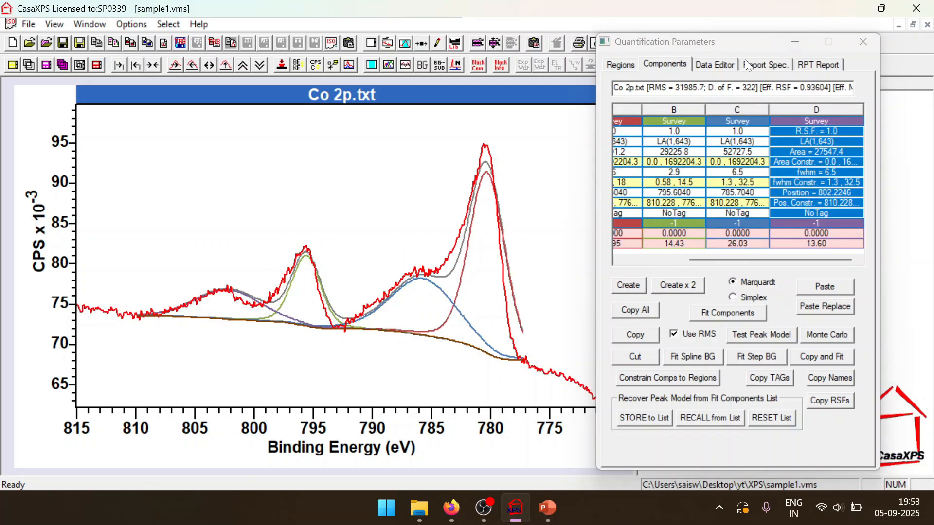
{"action": "left_click", "coordinate": [722, 313]}
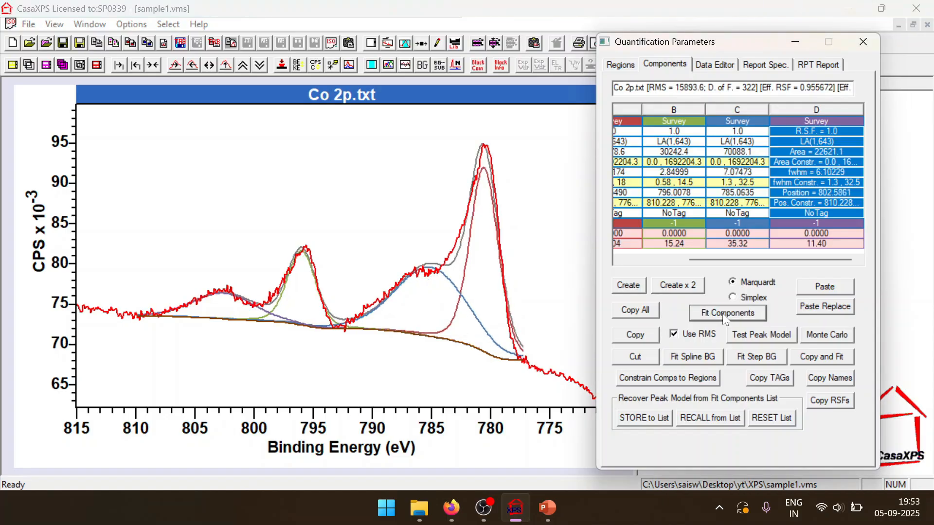
{"action": "left_click", "coordinate": [723, 314]}
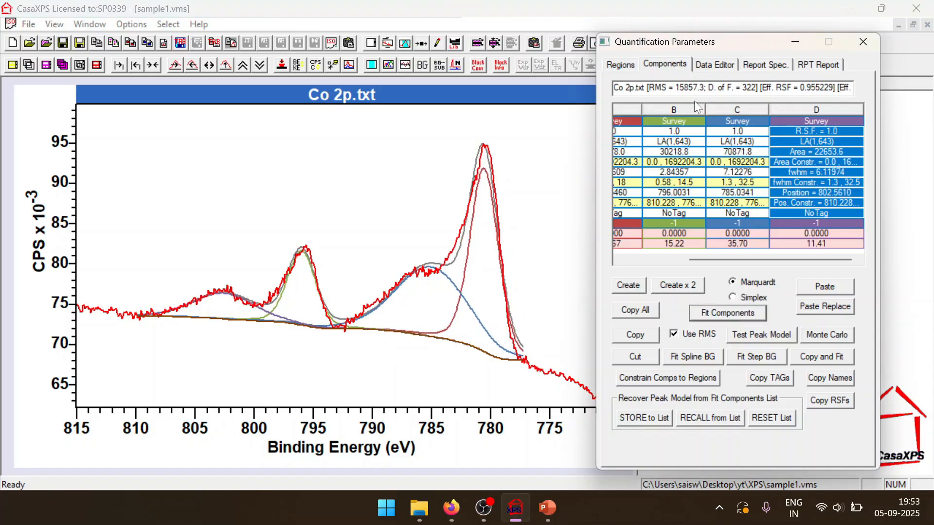
Display the residual plot with its residual STD above the Co 2p spectrum and refit the four components
{"action": "left_click", "coordinate": [404, 69]}
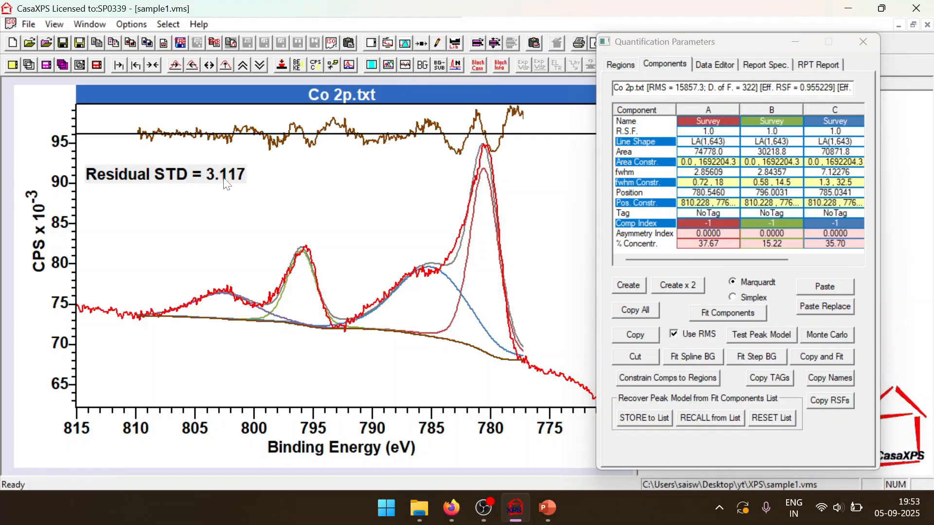
{"action": "left_click", "coordinate": [725, 311]}
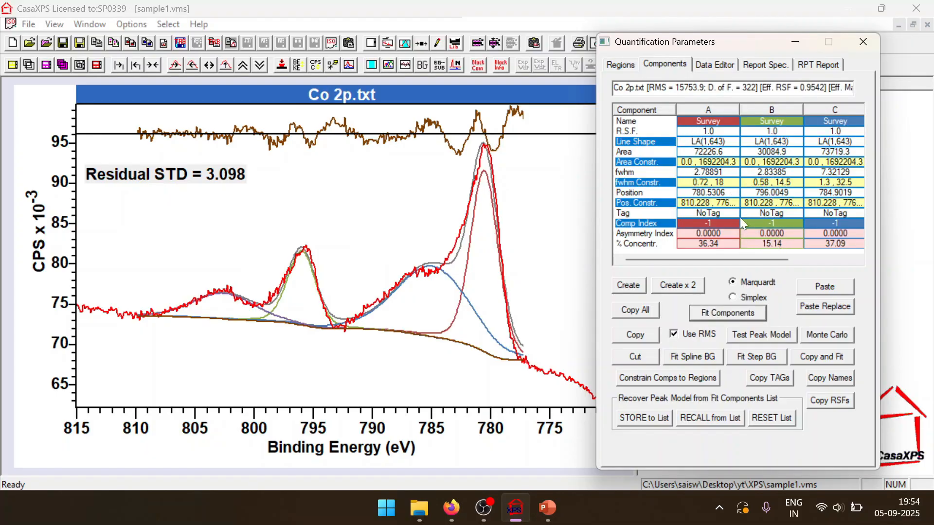
Examine the fitted parameters of components B, D and C and their matching peaks in the Co 2p spectrum
{"action": "left_click_drag", "start_coordinate": [714, 262], "coordinate": [775, 264]}
{"action": "left_click", "coordinate": [701, 205]}
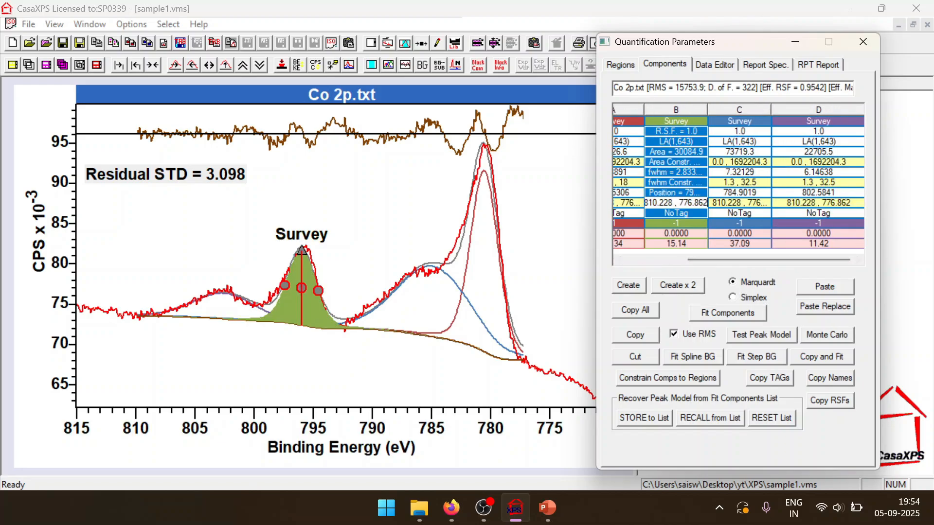
{"action": "left_click", "coordinate": [774, 193]}
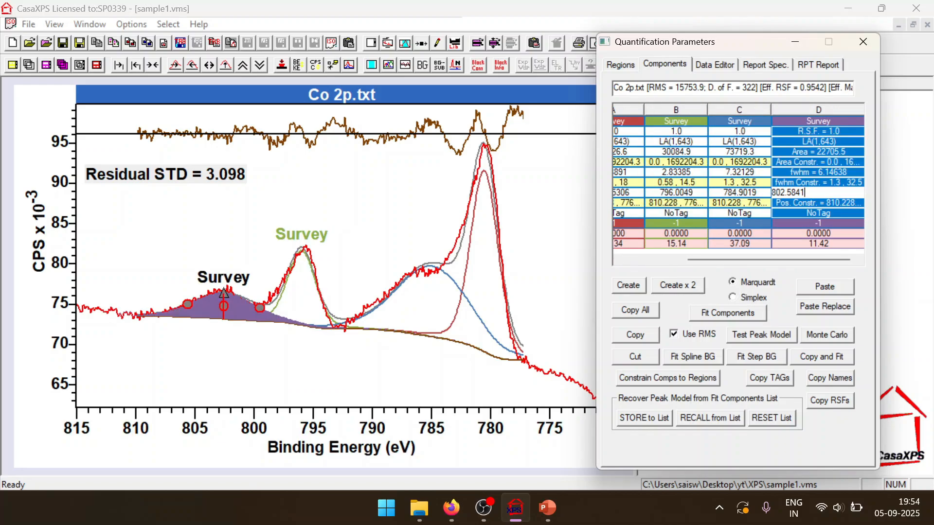
{"action": "left_click", "coordinate": [756, 193]}
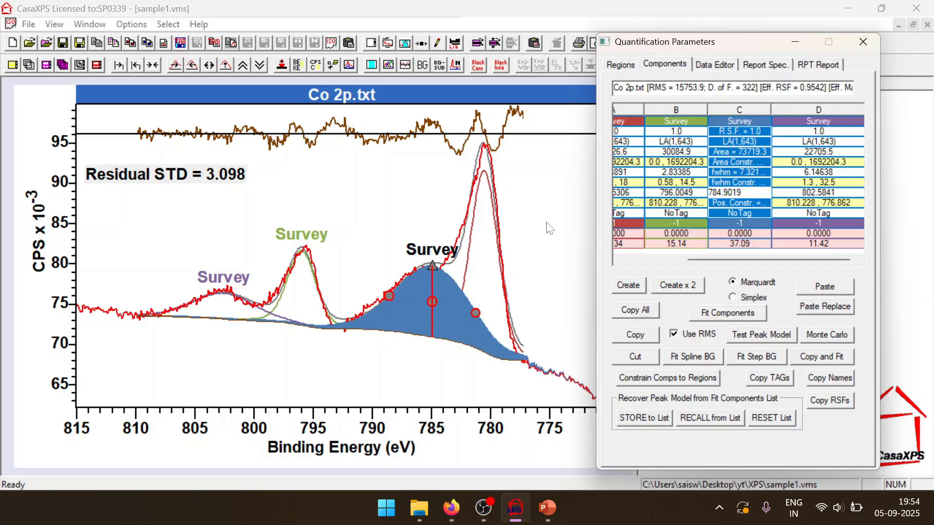
Add a fifth component to the Co 2p peak model and refit all components repeatedly to minimise the residual STD
{"action": "left_click", "coordinate": [629, 287]}
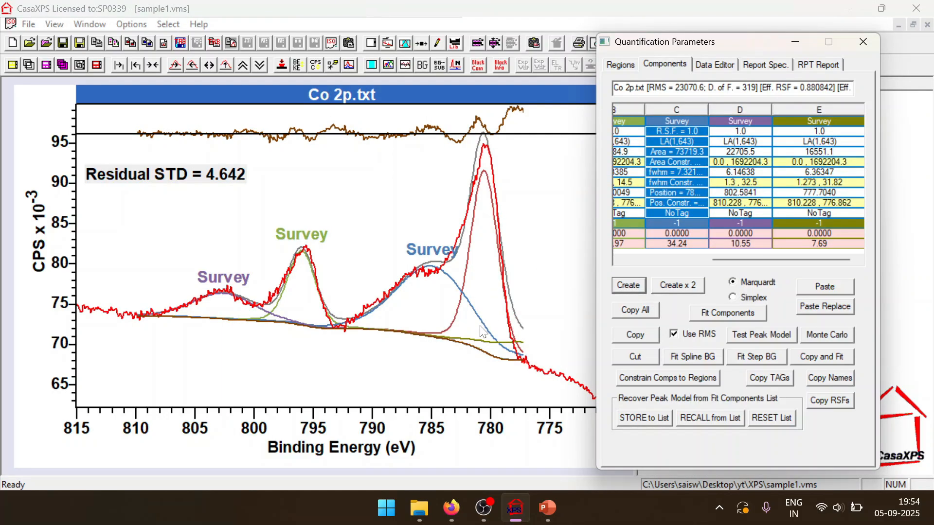
{"action": "left_click", "coordinate": [752, 316]}
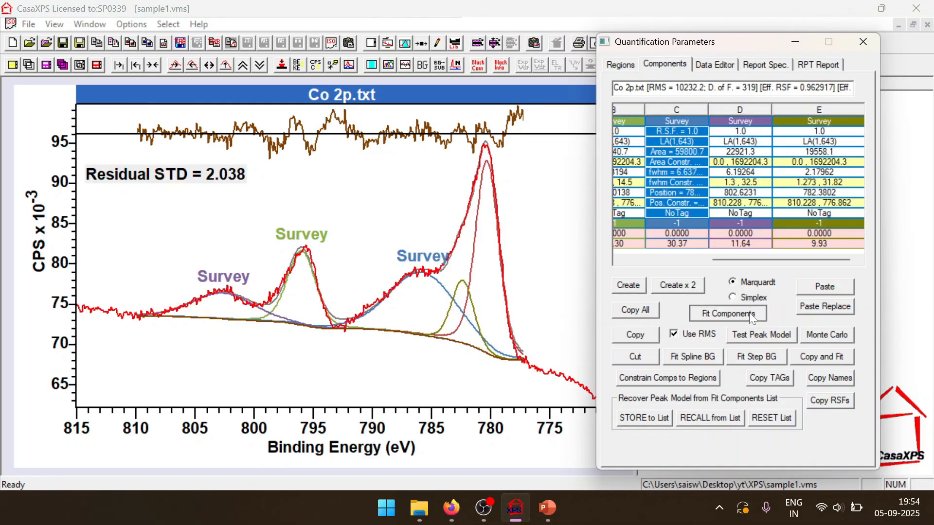
{"action": "left_click", "coordinate": [752, 317]}
{"action": "left_click", "coordinate": [753, 316]}
{"action": "left_click", "coordinate": [751, 315]}
{"action": "left_click", "coordinate": [749, 313]}
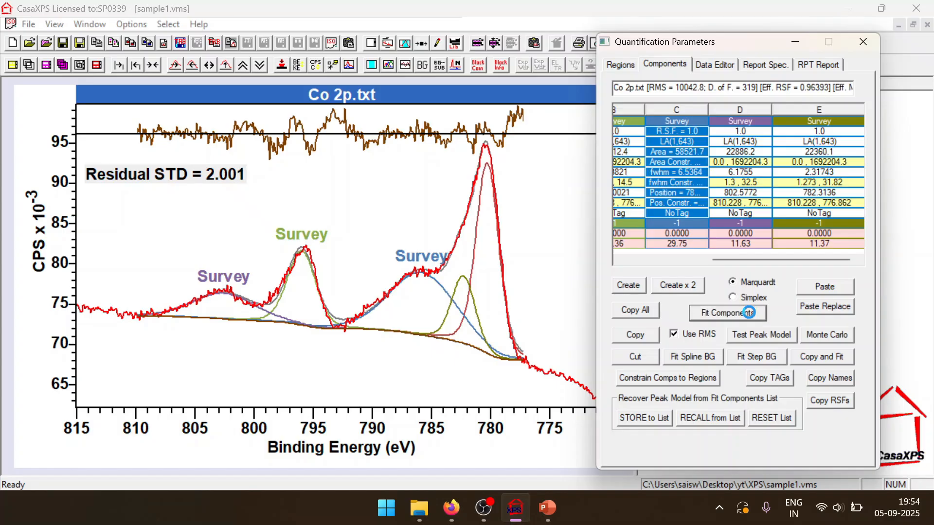
{"action": "left_click", "coordinate": [750, 314]}
{"action": "left_click", "coordinate": [750, 314]}
{"action": "left_click", "coordinate": [751, 315]}
{"action": "left_click", "coordinate": [752, 316]}
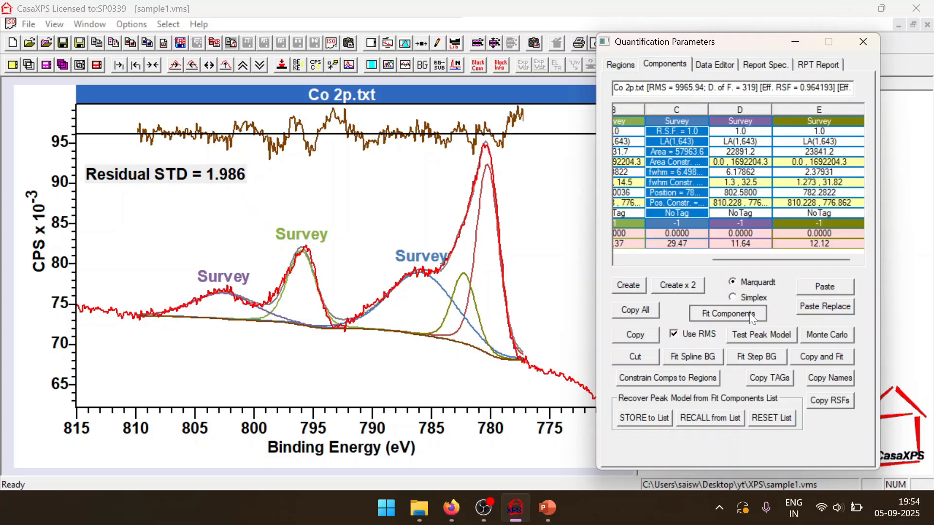
{"action": "left_click", "coordinate": [752, 316]}
{"action": "left_click", "coordinate": [739, 309]}
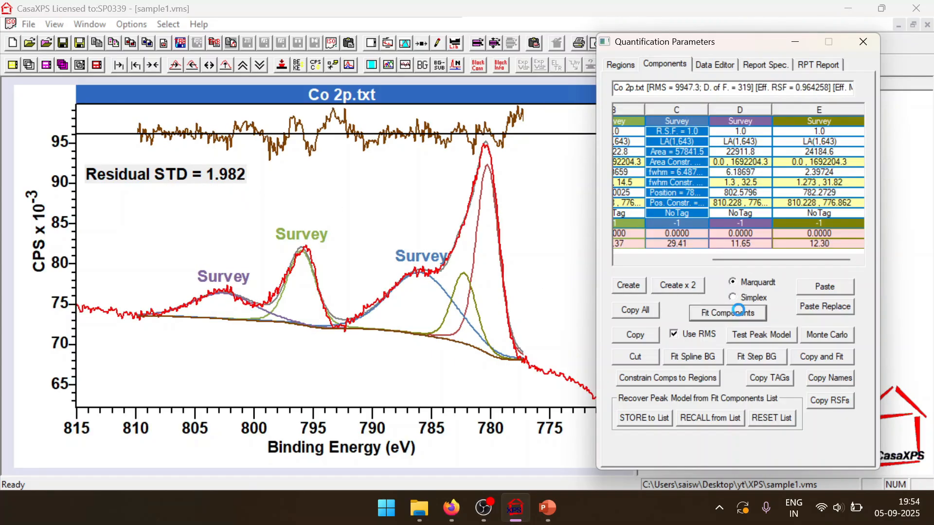
{"action": "left_click", "coordinate": [739, 312]}
{"action": "left_click", "coordinate": [738, 312]}
{"action": "left_click", "coordinate": [739, 314]}
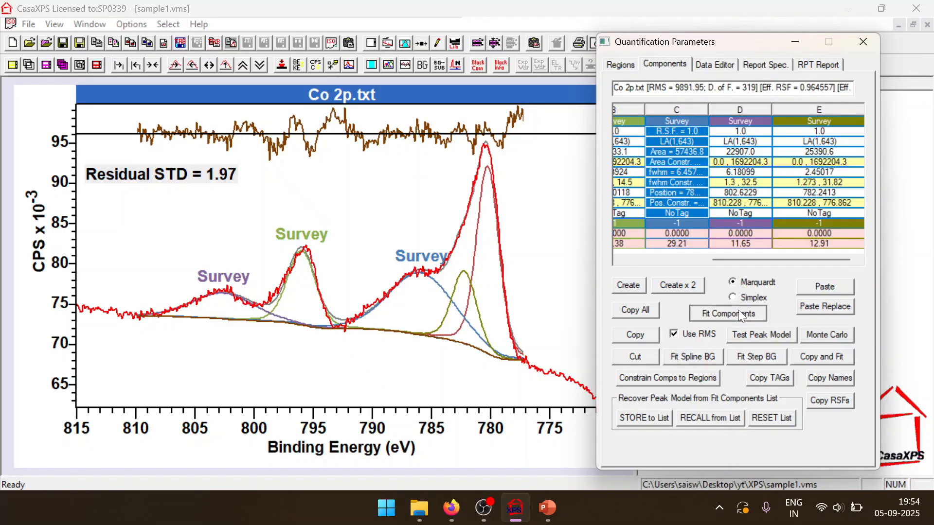
{"action": "left_click", "coordinate": [738, 311]}
{"action": "left_click", "coordinate": [739, 311]}
{"action": "left_click", "coordinate": [739, 311]}
{"action": "left_click", "coordinate": [739, 312]}
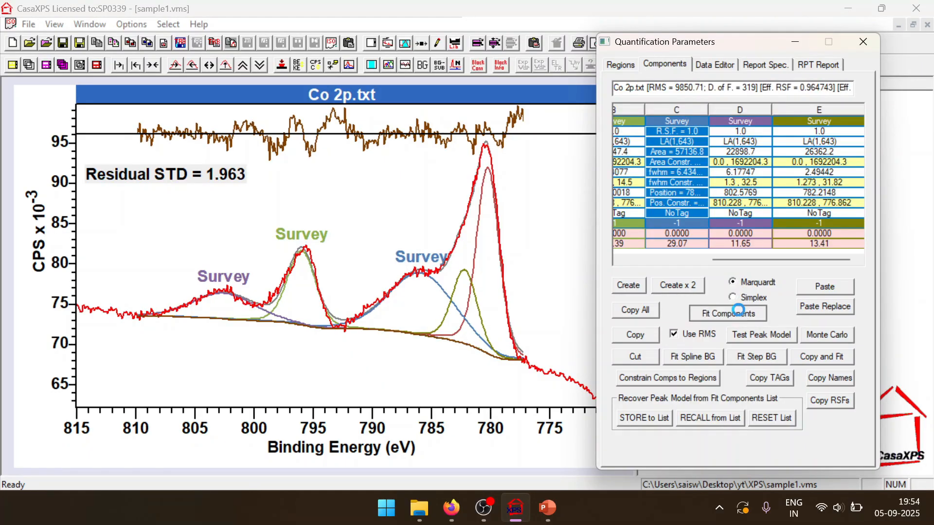
{"action": "left_click", "coordinate": [738, 312]}
{"action": "left_click", "coordinate": [739, 311]}
{"action": "left_click", "coordinate": [738, 312]}
{"action": "left_click", "coordinate": [739, 312]}
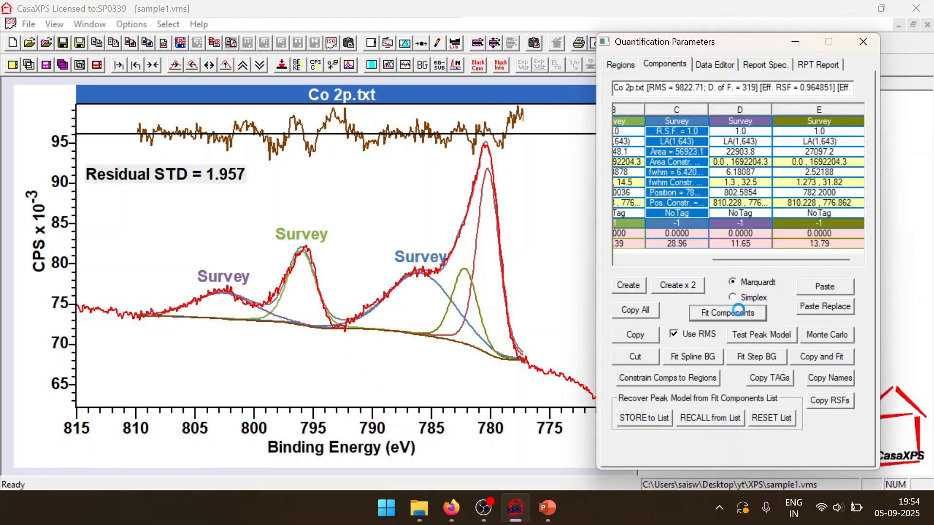
{"action": "left_click", "coordinate": [738, 312]}
{"action": "left_click", "coordinate": [739, 311]}
{"action": "left_click", "coordinate": [739, 311]}
{"action": "left_click", "coordinate": [740, 313]}
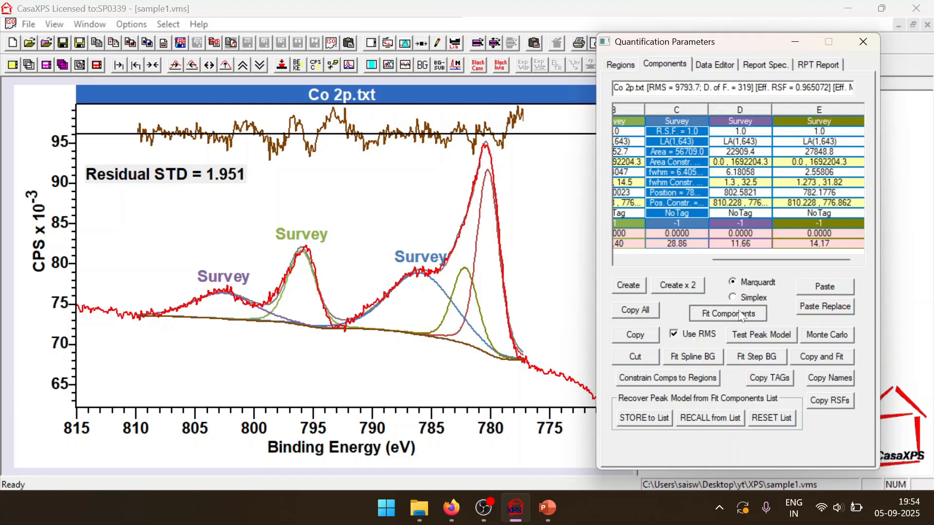
{"action": "left_click", "coordinate": [739, 311]}
{"action": "left_click", "coordinate": [739, 312]}
{"action": "left_click", "coordinate": [739, 312]}
{"action": "left_click", "coordinate": [739, 311]}
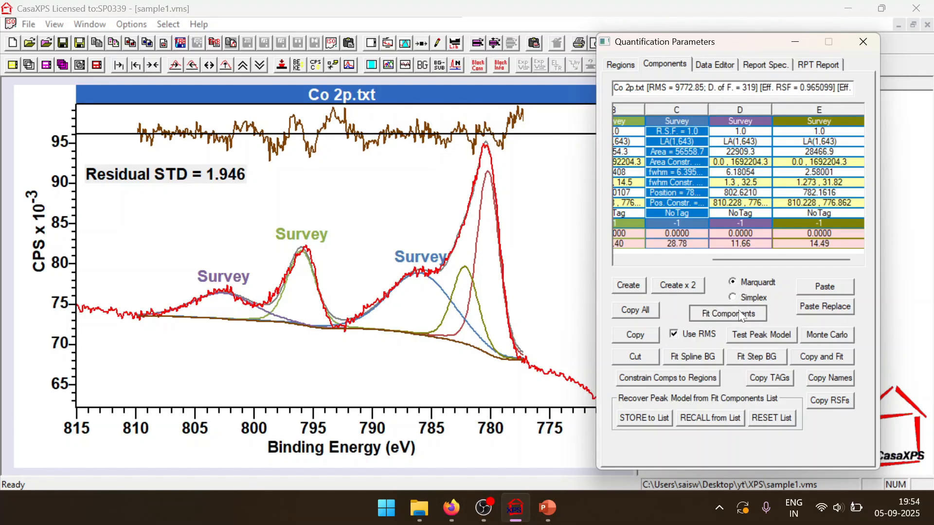
{"action": "left_click", "coordinate": [739, 312]}
{"action": "left_click", "coordinate": [738, 311]}
{"action": "left_click", "coordinate": [738, 311]}
{"action": "left_click", "coordinate": [738, 312]}
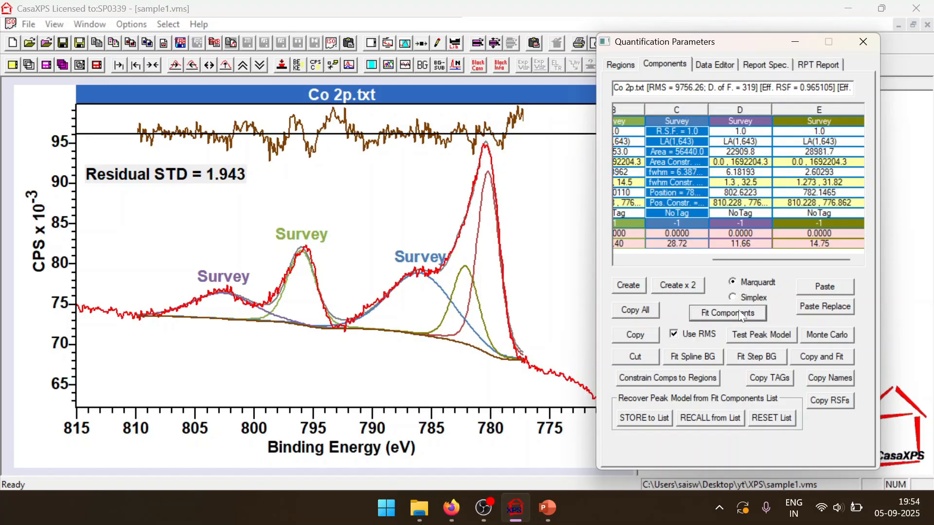
{"action": "left_click", "coordinate": [738, 312]}
{"action": "left_click", "coordinate": [739, 311]}
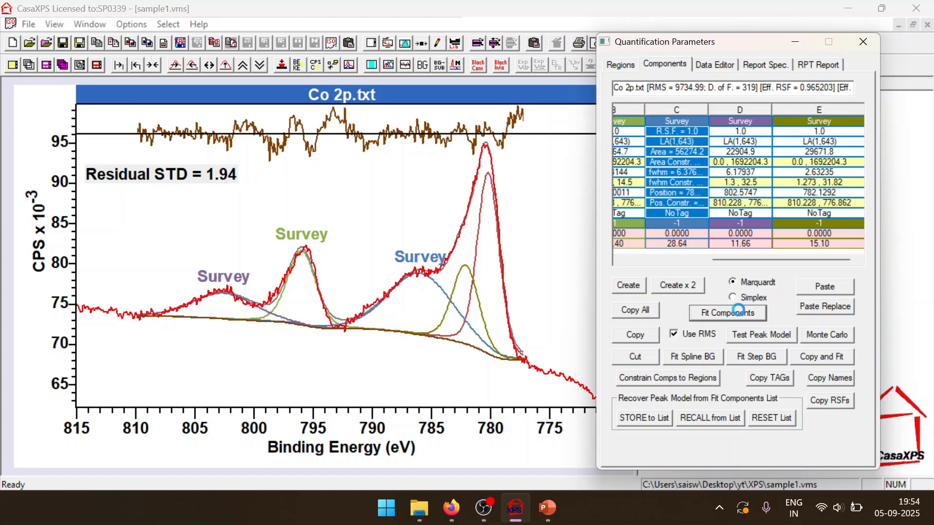
{"action": "left_click", "coordinate": [738, 311]}
{"action": "left_click", "coordinate": [739, 311]}
{"action": "left_click", "coordinate": [739, 312]}
{"action": "left_click", "coordinate": [738, 312]}
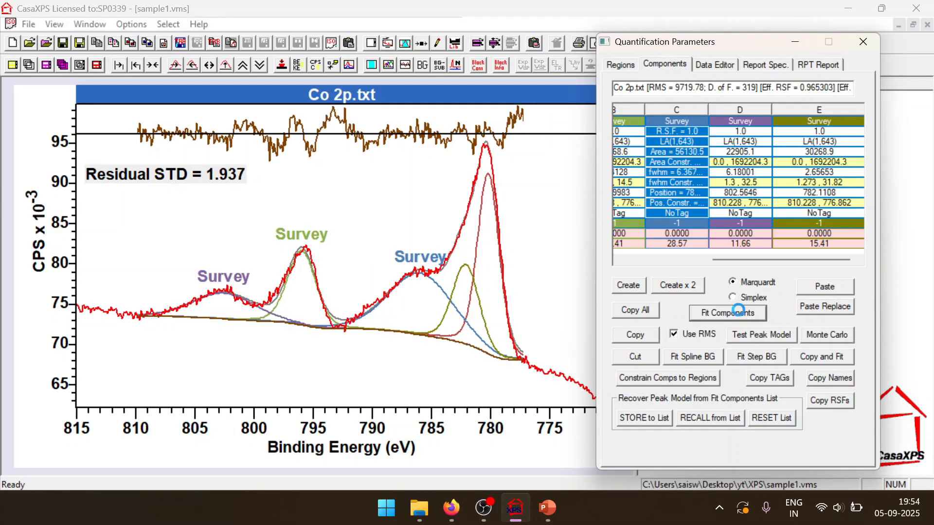
{"action": "left_click", "coordinate": [739, 312]}
{"action": "left_click", "coordinate": [739, 311]}
{"action": "left_click", "coordinate": [738, 311]}
{"action": "left_click", "coordinate": [738, 311]}
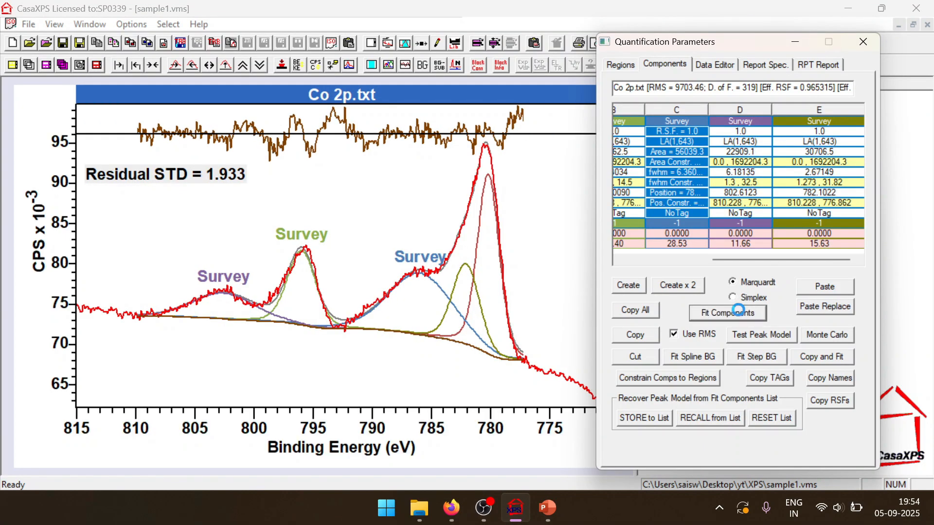
{"action": "left_click", "coordinate": [738, 312]}
{"action": "left_click", "coordinate": [738, 311]}
{"action": "left_click", "coordinate": [738, 311]}
{"action": "left_click", "coordinate": [739, 311]}
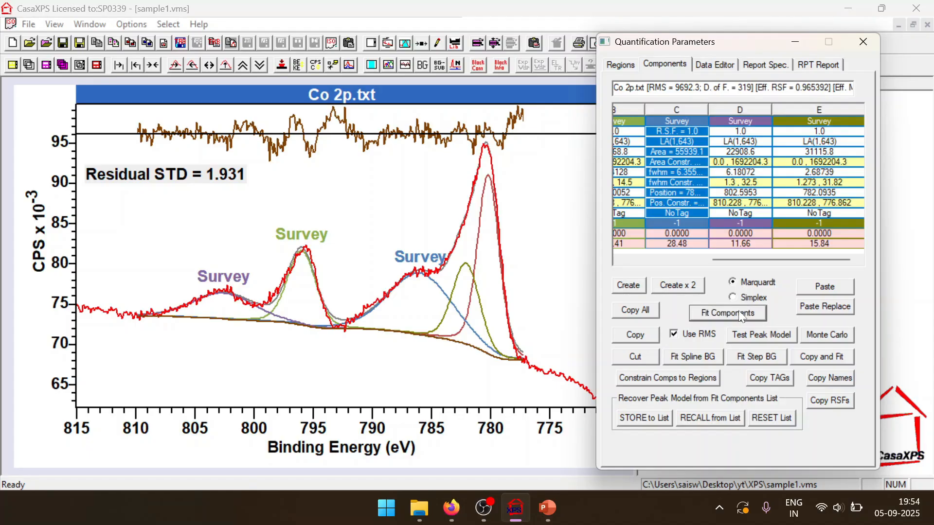
{"action": "left_click", "coordinate": [739, 312]}
{"action": "left_click", "coordinate": [739, 312]}
{"action": "left_click", "coordinate": [740, 312]}
{"action": "left_click", "coordinate": [740, 312]}
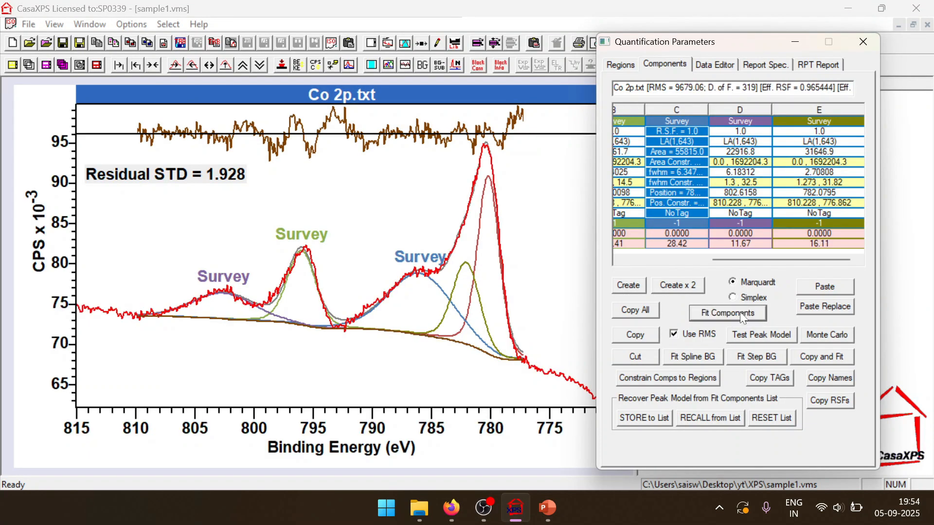
{"action": "left_click", "coordinate": [740, 312]}
{"action": "left_click", "coordinate": [740, 313]}
{"action": "left_click", "coordinate": [740, 312]}
{"action": "left_click", "coordinate": [740, 312]}
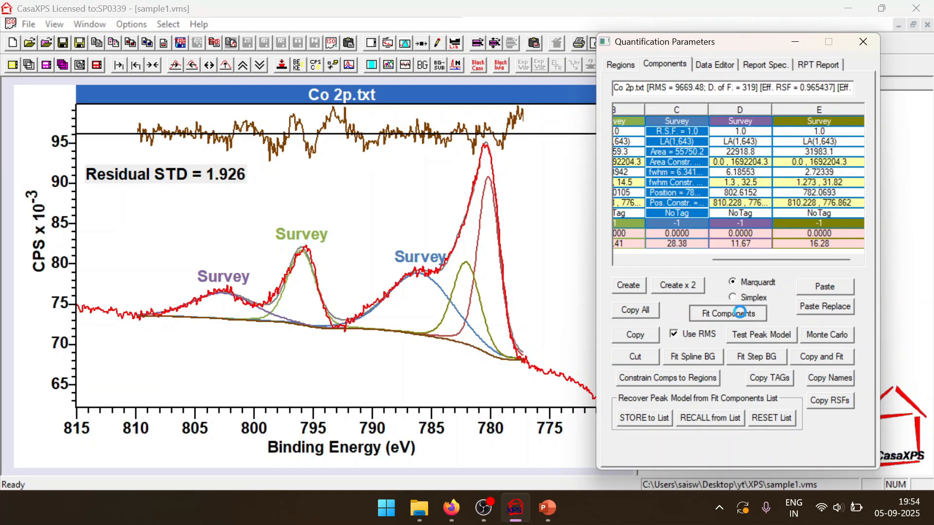
{"action": "left_click", "coordinate": [740, 312]}
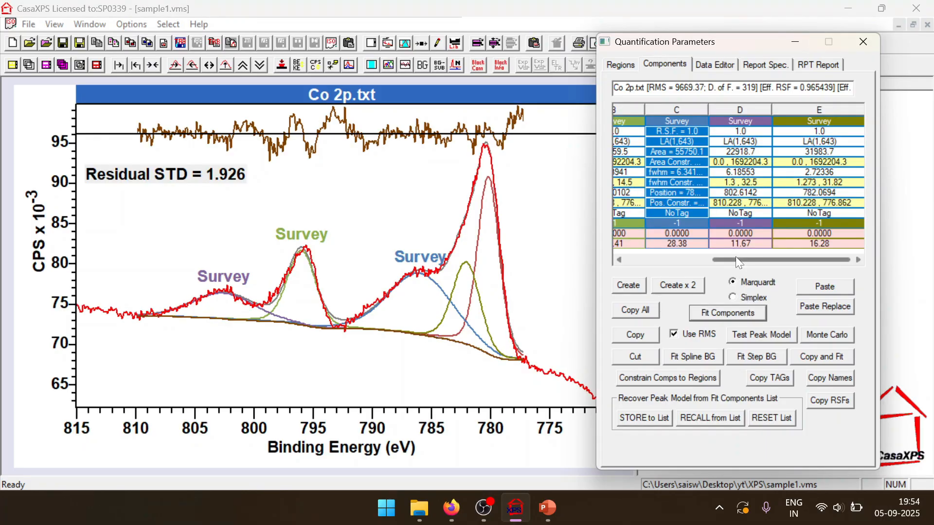
{"action": "left_click_drag", "start_coordinate": [736, 256], "coordinate": [860, 242]}
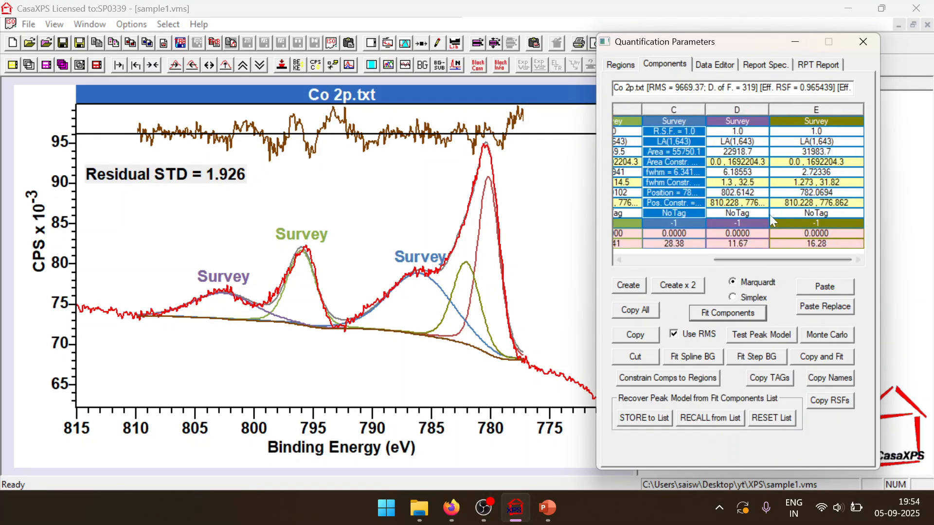
Try a sixth component in the Co 2p peak model, check its fitted parameters, and remove it again with a refit
{"action": "left_click", "coordinate": [629, 284]}
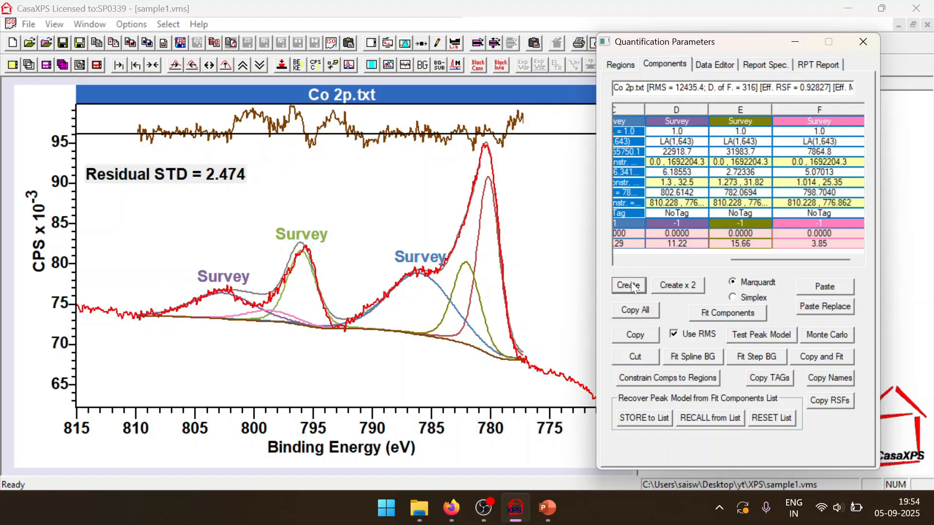
{"action": "left_click", "coordinate": [718, 314]}
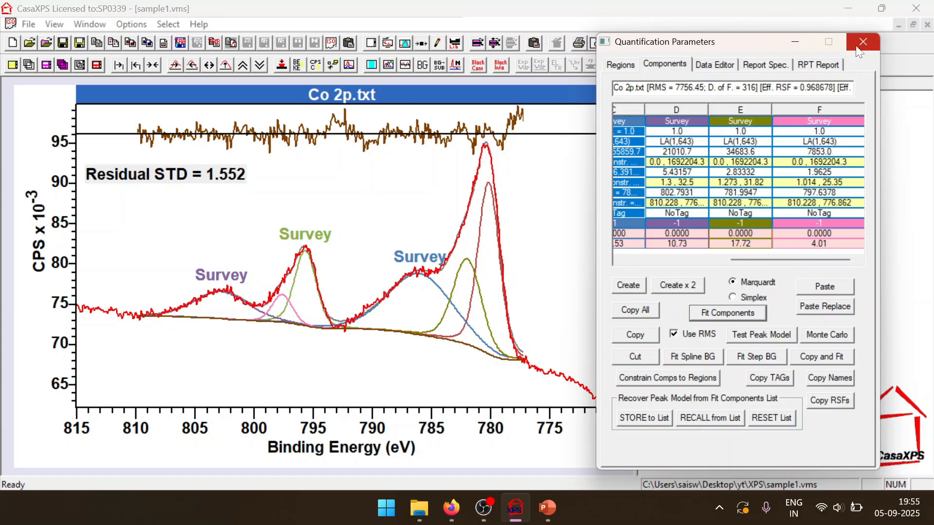
{"action": "left_click", "coordinate": [819, 193]}
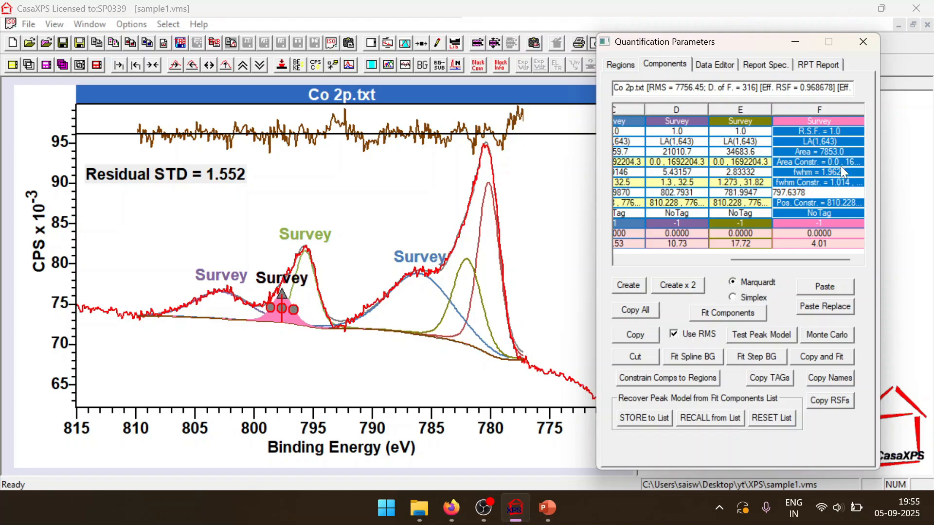
{"action": "left_click", "coordinate": [740, 223]}
{"action": "left_click", "coordinate": [828, 193]}
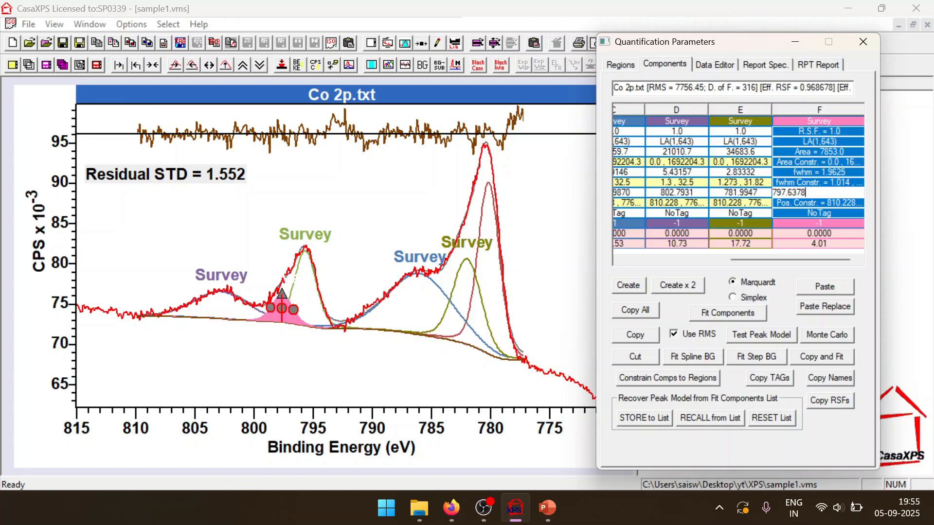
{"action": "left_click", "coordinate": [821, 173]}
{"action": "left_click", "coordinate": [769, 173]}
{"action": "left_click", "coordinate": [830, 201]}
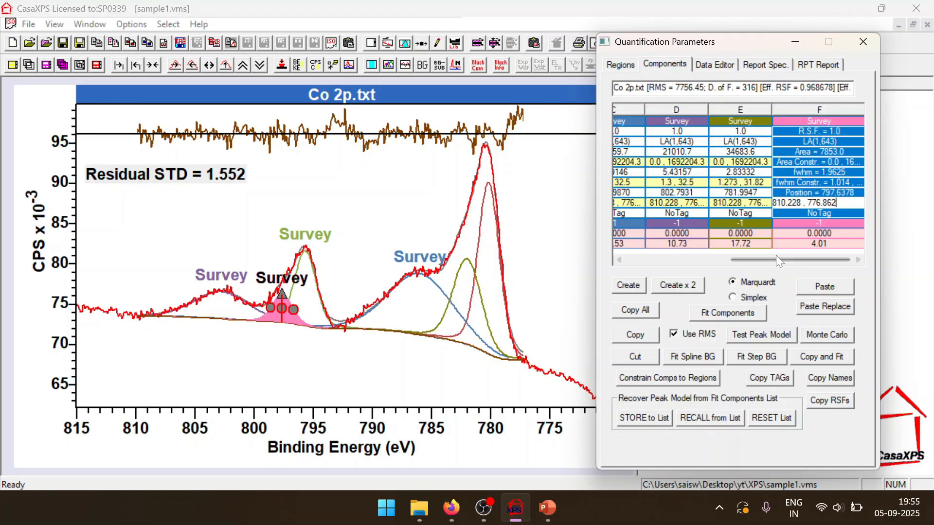
{"action": "left_click", "coordinate": [653, 362]}
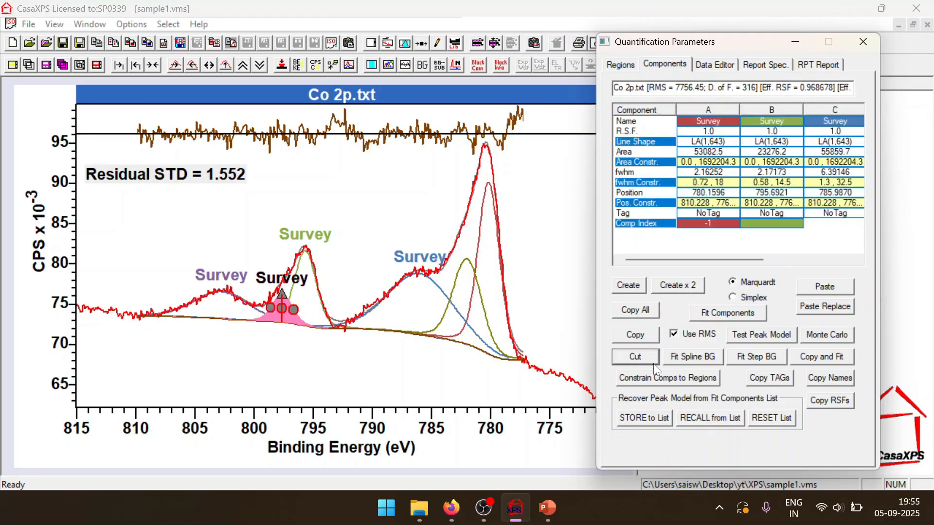
{"action": "left_click", "coordinate": [719, 313]}
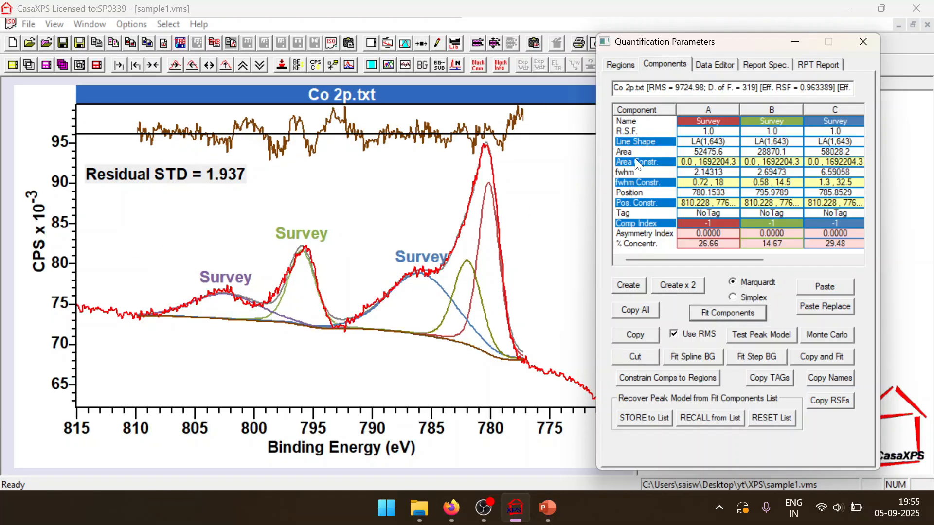
Rename component A of the Co 2p peak model as Co 2p1/2
{"action": "left_click", "coordinate": [703, 122]}
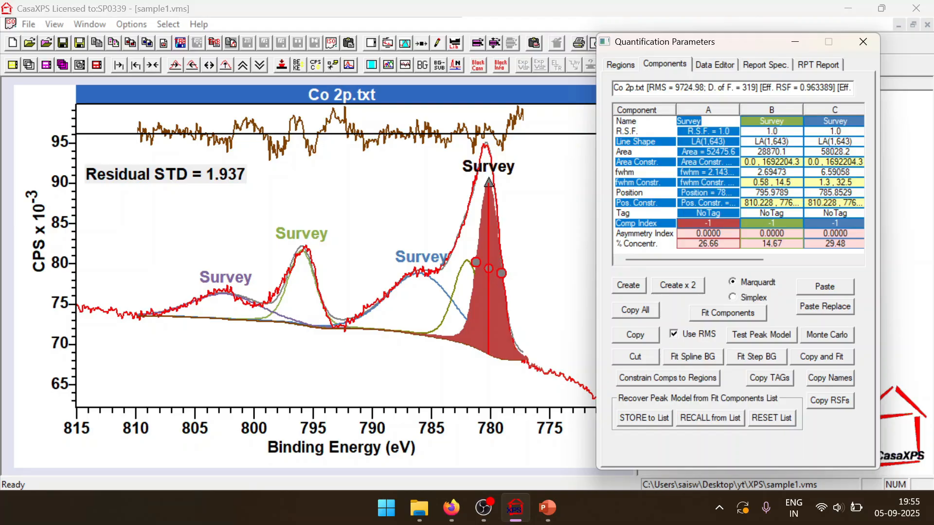
{"action": "type", "text": "Co 2p1/2"}
{"action": "key", "text": "Return"}
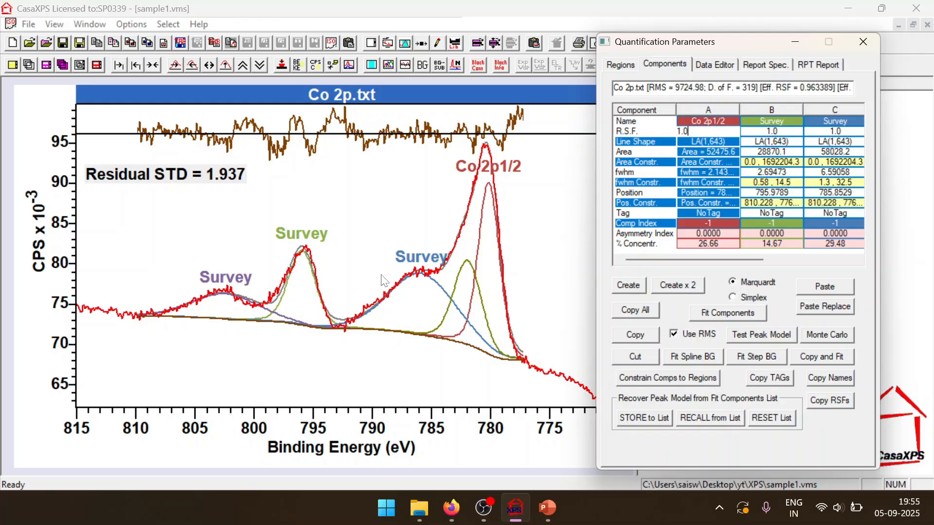
Open the Mn 2p spectrum and create a quantification region with a Shirley background on it
{"action": "left_click", "coordinate": [864, 43]}
{"action": "left_click", "coordinate": [745, 122]}
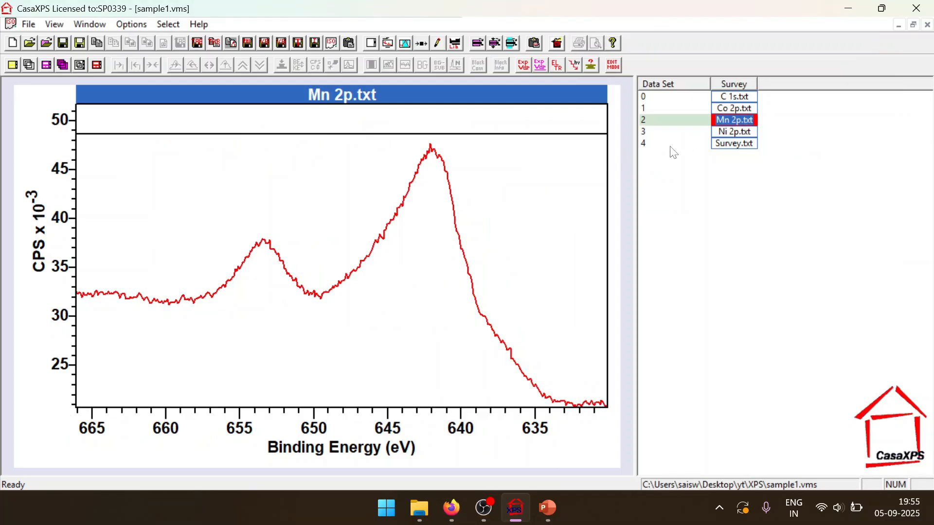
{"action": "left_click", "coordinate": [388, 43]}
{"action": "left_click_drag", "start_coordinate": [633, 38], "coordinate": [743, 47]}
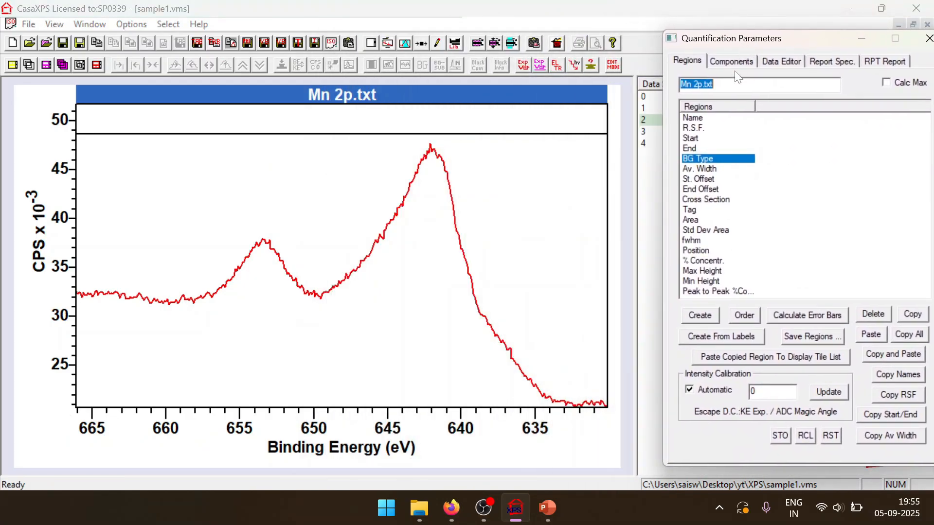
{"action": "left_click", "coordinate": [695, 321]}
Adjust the limits of the Mn 2p region to start at about 658.5 eV and end at about 633.1 eV
{"action": "left_click", "coordinate": [576, 319]}
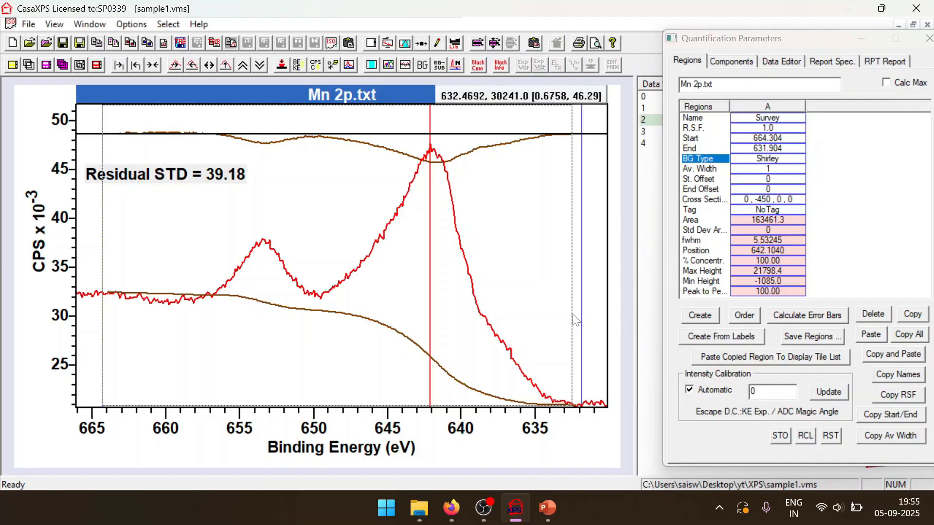
{"action": "left_click_drag", "start_coordinate": [576, 319], "coordinate": [564, 317]}
{"action": "left_click_drag", "start_coordinate": [101, 260], "coordinate": [212, 297]}
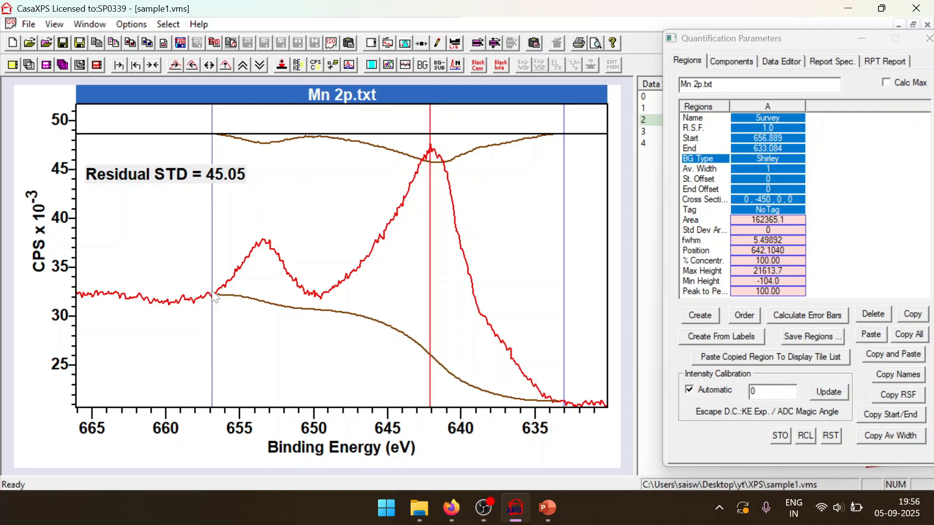
{"action": "left_click_drag", "start_coordinate": [217, 318], "coordinate": [223, 317]}
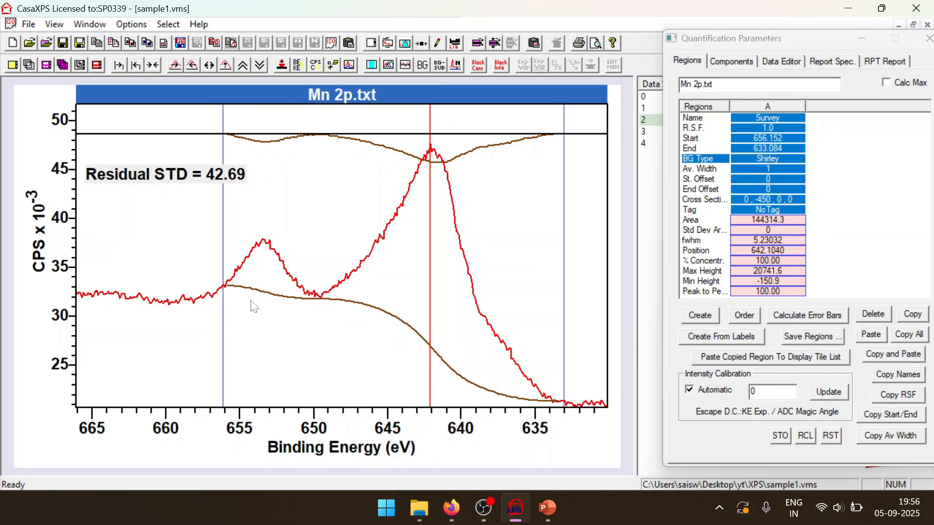
{"action": "left_click_drag", "start_coordinate": [224, 317], "coordinate": [195, 317]}
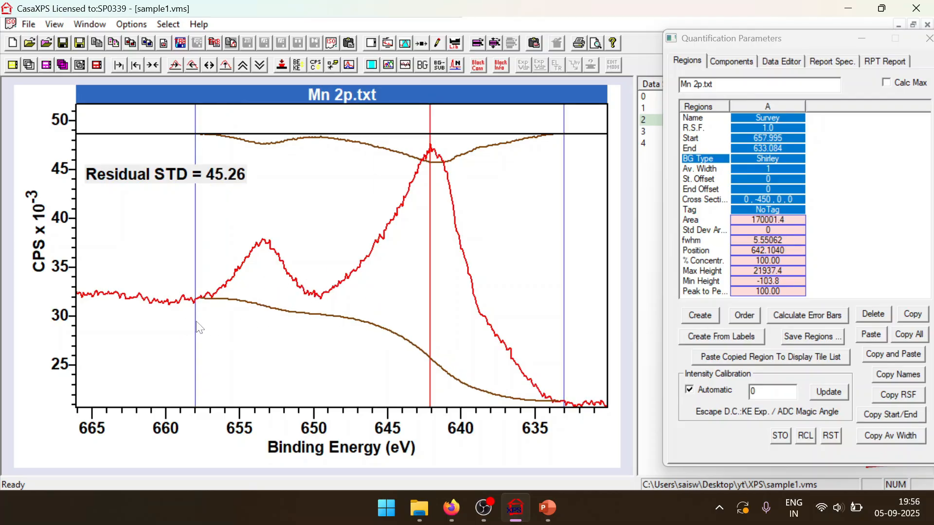
{"action": "mouse_move", "coordinate": [196, 327]}
{"action": "left_mouse_down"}
{"action": "mouse_move", "coordinate": [213, 326]}
{"action": "mouse_move", "coordinate": [189, 322]}
{"action": "left_mouse_up"}
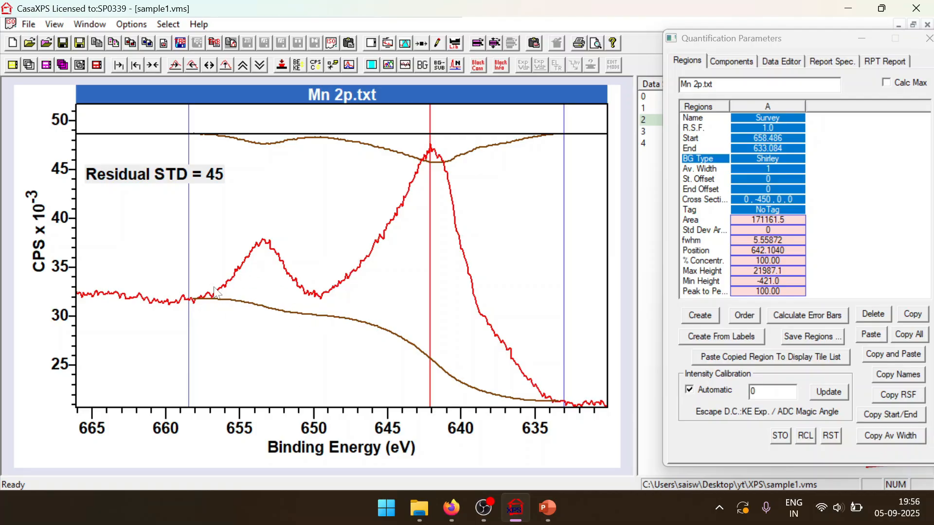
{"action": "left_click_drag", "start_coordinate": [189, 327], "coordinate": [226, 329]}
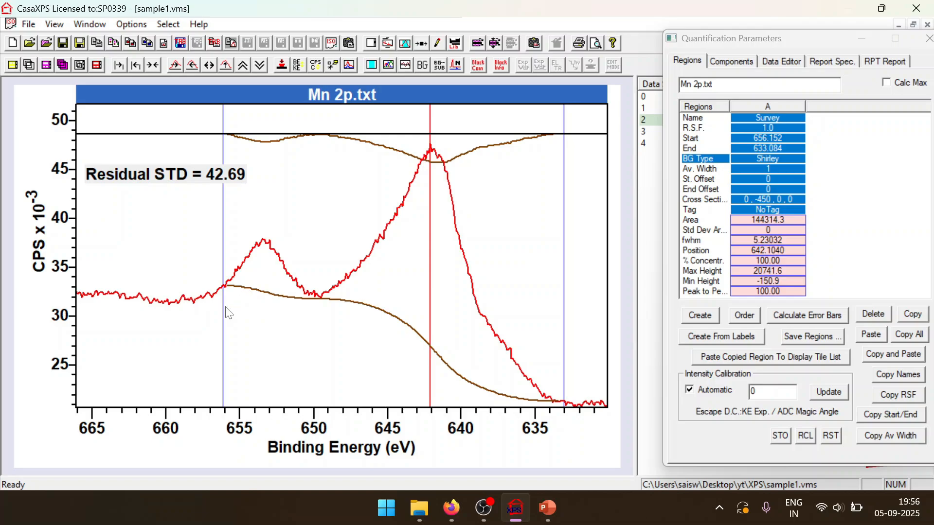
{"action": "left_click_drag", "start_coordinate": [226, 308], "coordinate": [190, 333]}
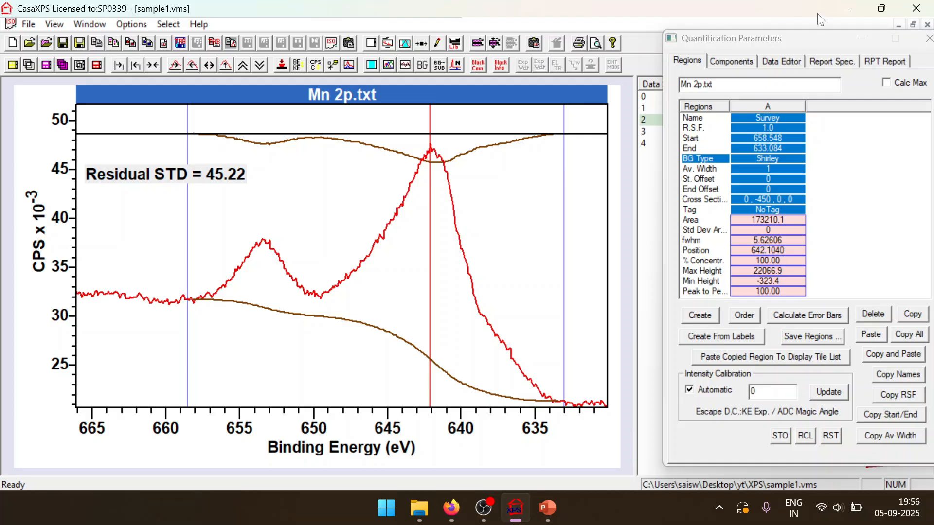
Add three components to the Mn 2p peak model
{"action": "left_click", "coordinate": [735, 63]}
{"action": "left_click", "coordinate": [693, 283]}
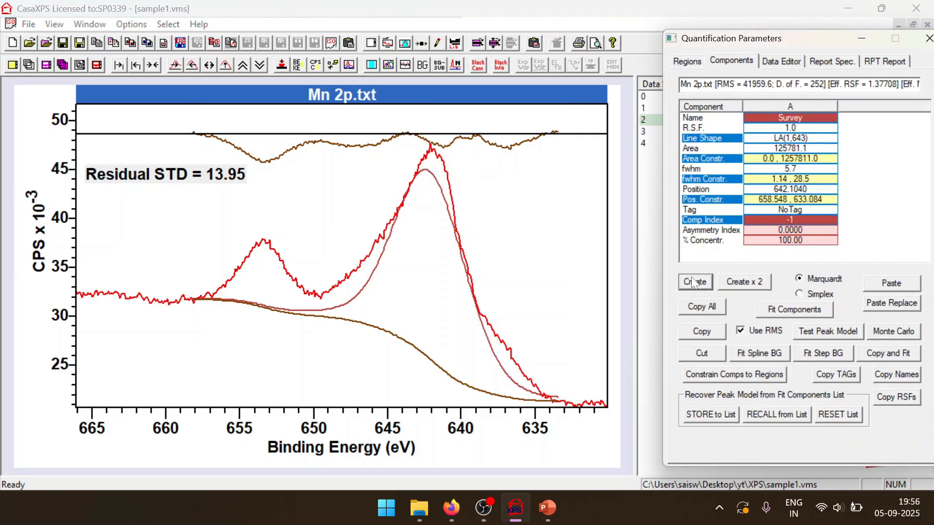
{"action": "left_click", "coordinate": [694, 283]}
{"action": "left_click", "coordinate": [693, 283]}
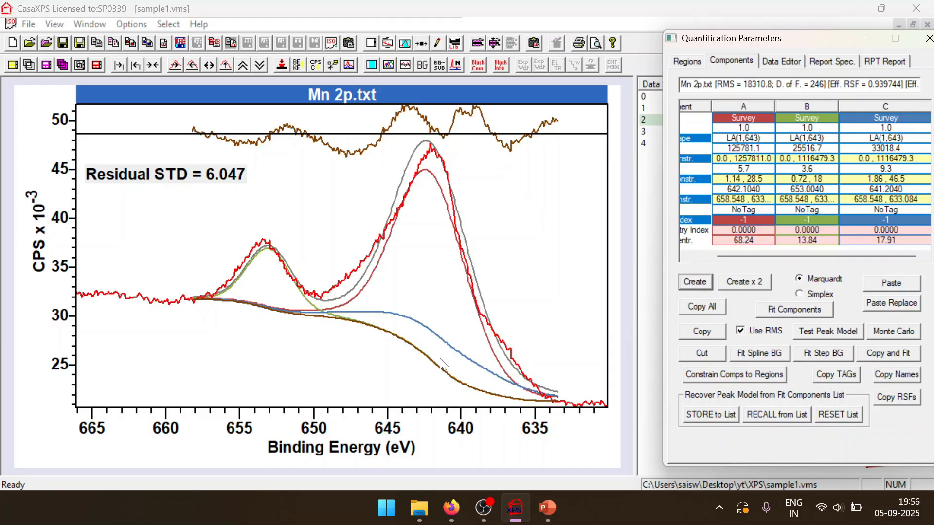
Reshape component A onto the main Mn 2p peak with a fwhm of about 3.4 and move component C to about 645.5 eV
{"action": "left_click_drag", "start_coordinate": [480, 366], "coordinate": [515, 348]}
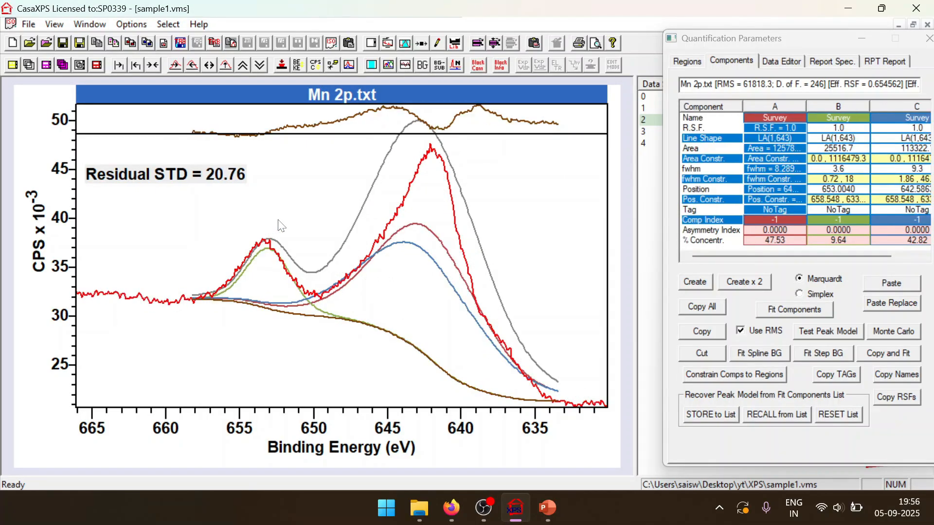
{"action": "left_click_drag", "start_coordinate": [370, 263], "coordinate": [394, 263]}
{"action": "left_click_drag", "start_coordinate": [298, 277], "coordinate": [372, 267]}
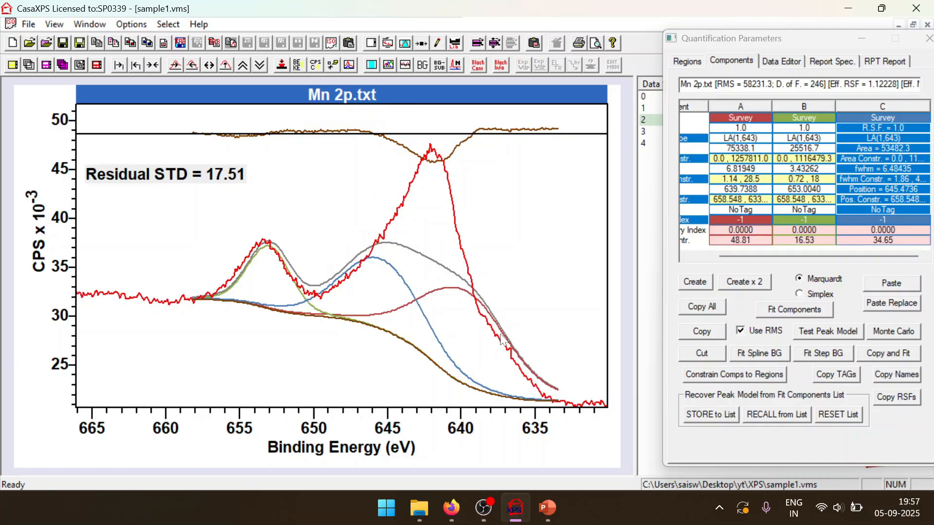
{"action": "left_click_drag", "start_coordinate": [503, 340], "coordinate": [433, 196]}
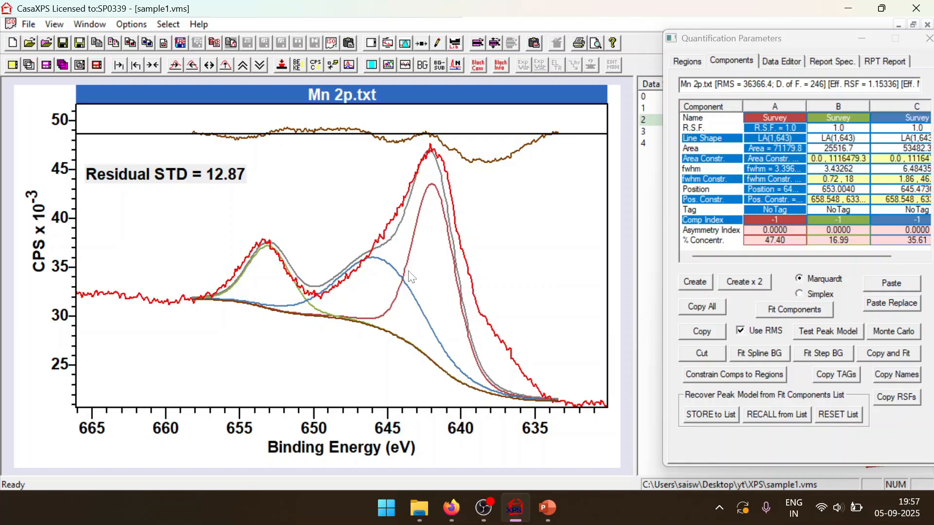
Add a fourth component under the low-energy shoulder of the main Mn 2p peak, adjust it alongside component A, and fit the components
{"action": "left_click", "coordinate": [691, 283]}
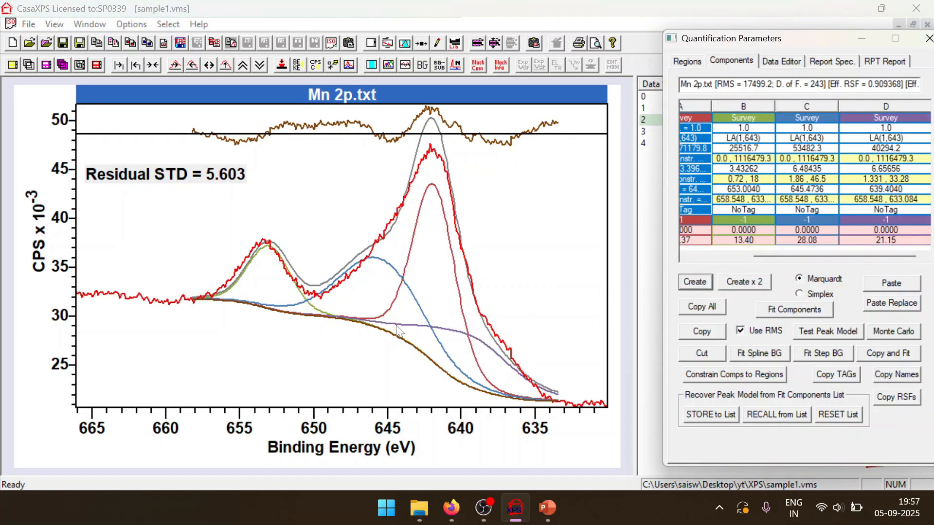
{"action": "left_click_drag", "start_coordinate": [399, 325], "coordinate": [498, 268]}
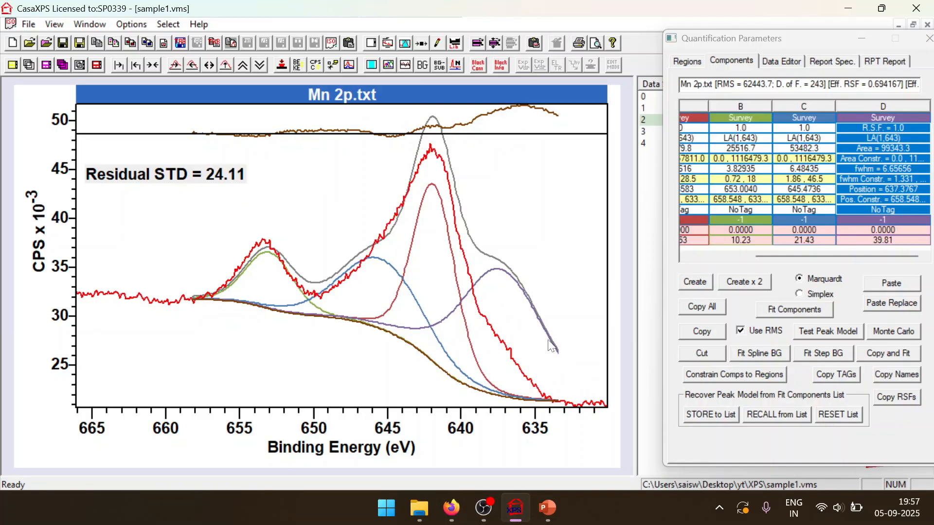
{"action": "left_click_drag", "start_coordinate": [548, 341], "coordinate": [538, 339]}
{"action": "left_click_drag", "start_coordinate": [501, 237], "coordinate": [464, 291]}
{"action": "left_click_drag", "start_coordinate": [425, 195], "coordinate": [421, 210]}
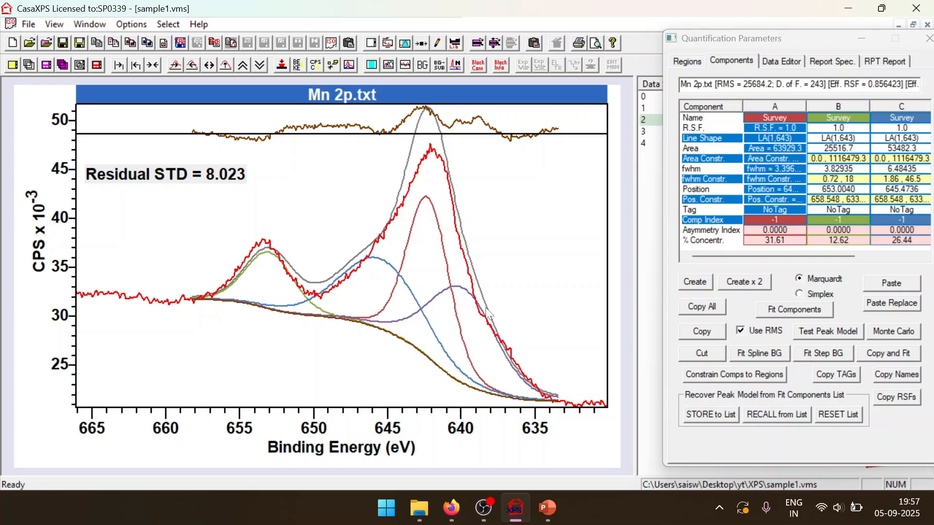
{"action": "left_click", "coordinate": [769, 314]}
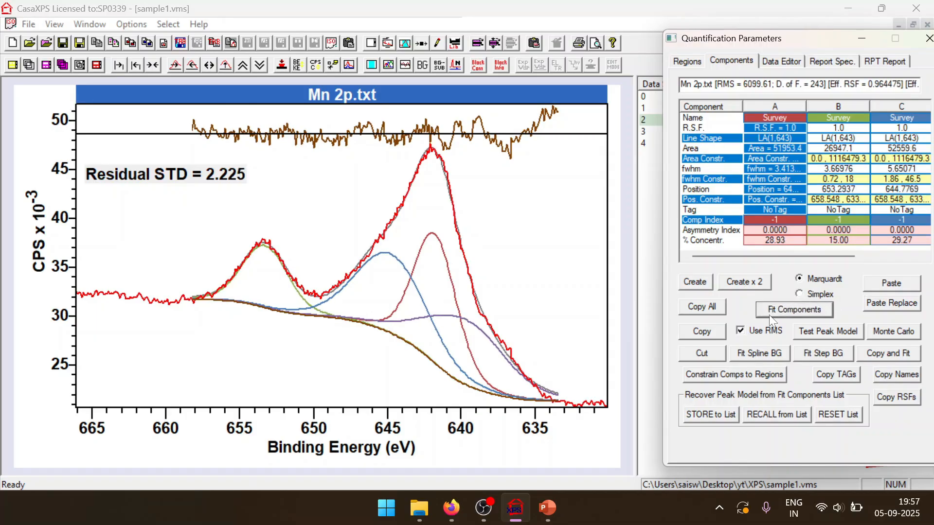
Try a fifth component in the Mn 2p peak model with a refit, check its parameters, and remove it again
{"action": "left_click", "coordinate": [696, 282]}
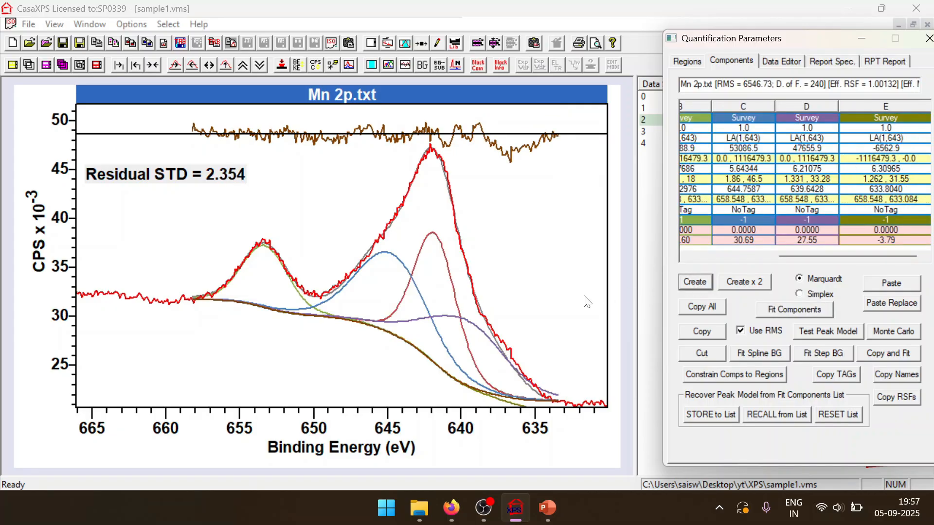
{"action": "left_click", "coordinate": [506, 395]}
{"action": "left_click", "coordinate": [850, 257]}
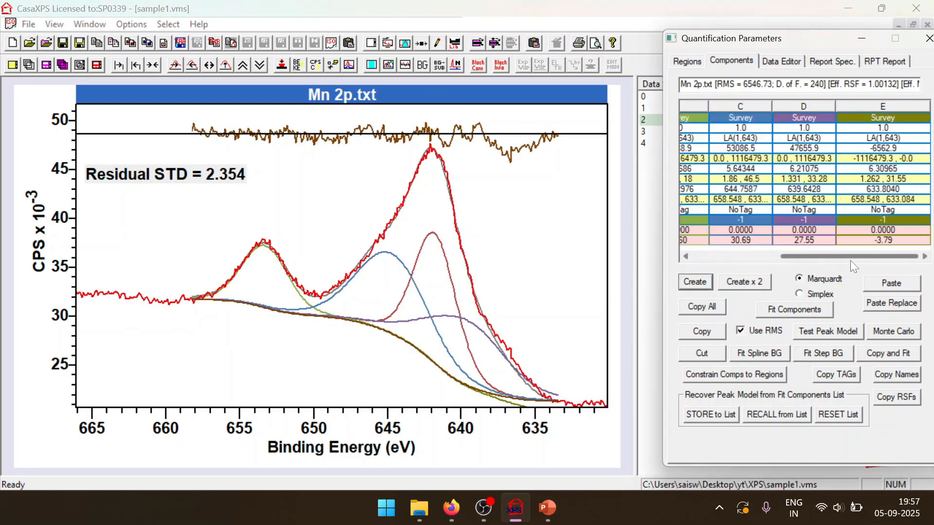
{"action": "left_click", "coordinate": [851, 200]}
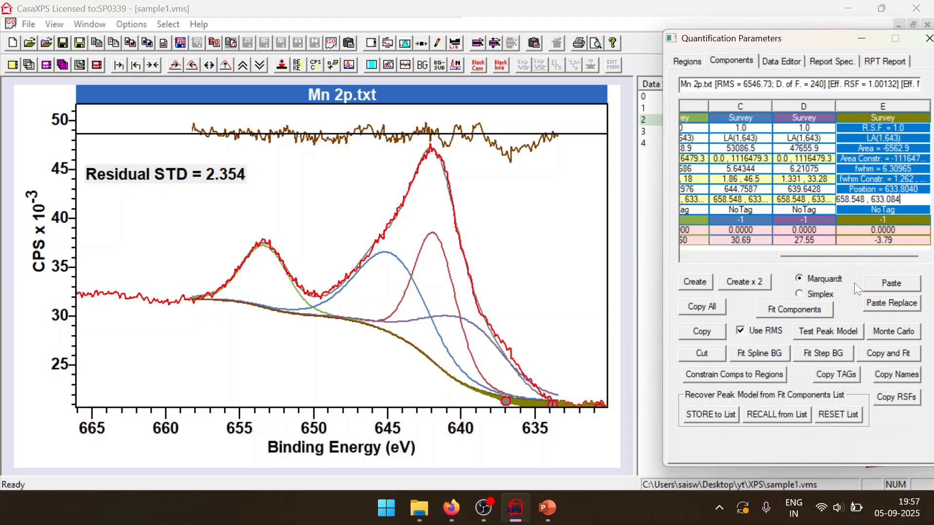
{"action": "left_click", "coordinate": [812, 308]}
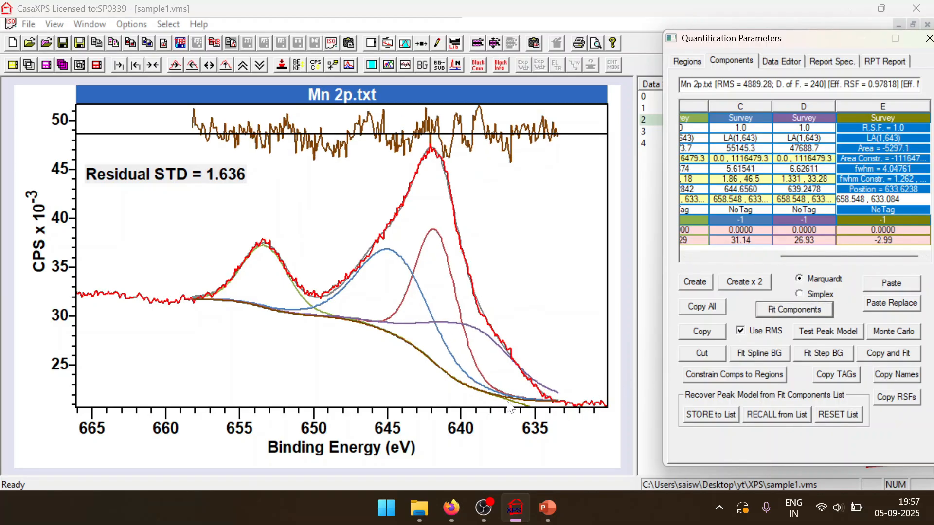
{"action": "left_click", "coordinate": [532, 401]}
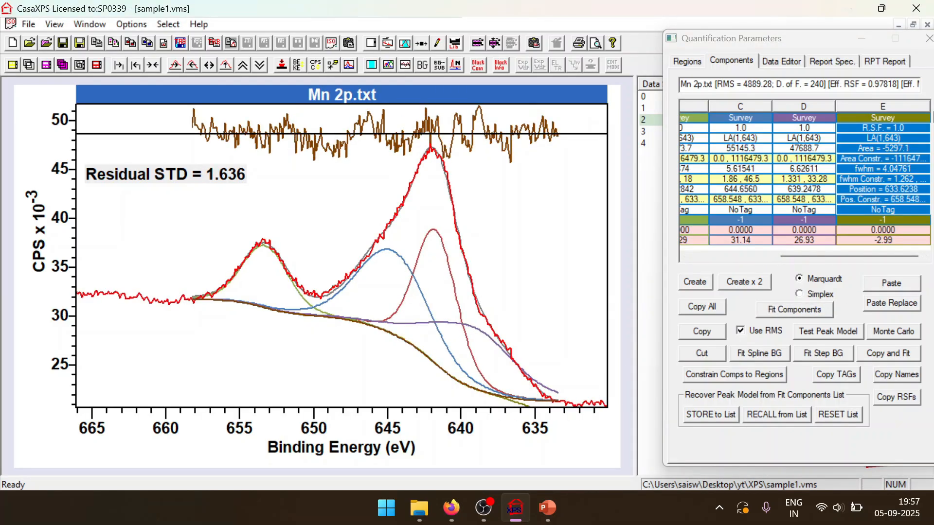
{"action": "left_click", "coordinate": [804, 149]}
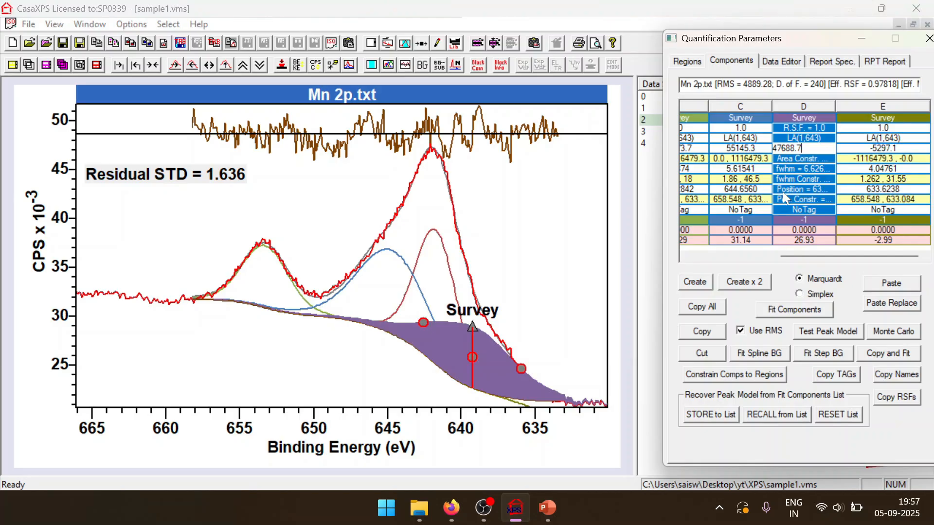
{"action": "left_click", "coordinate": [921, 159]}
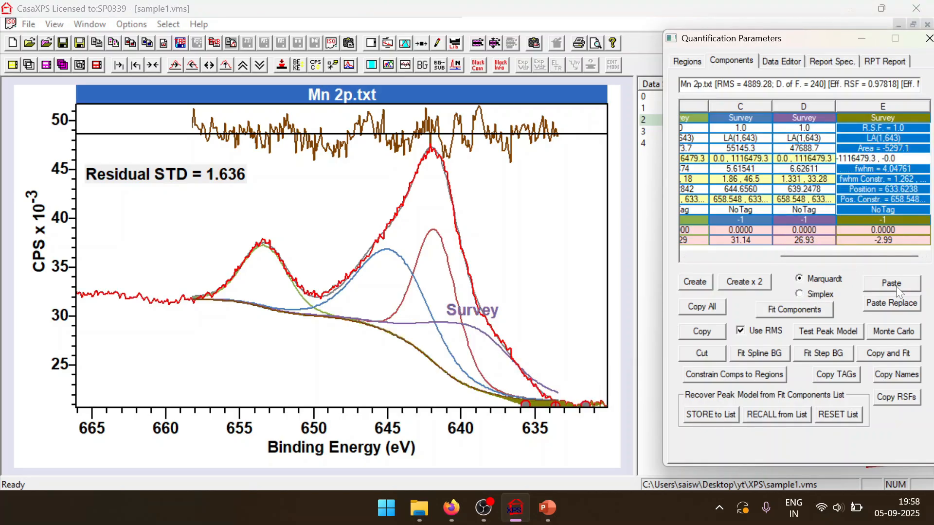
{"action": "left_click", "coordinate": [717, 350]}
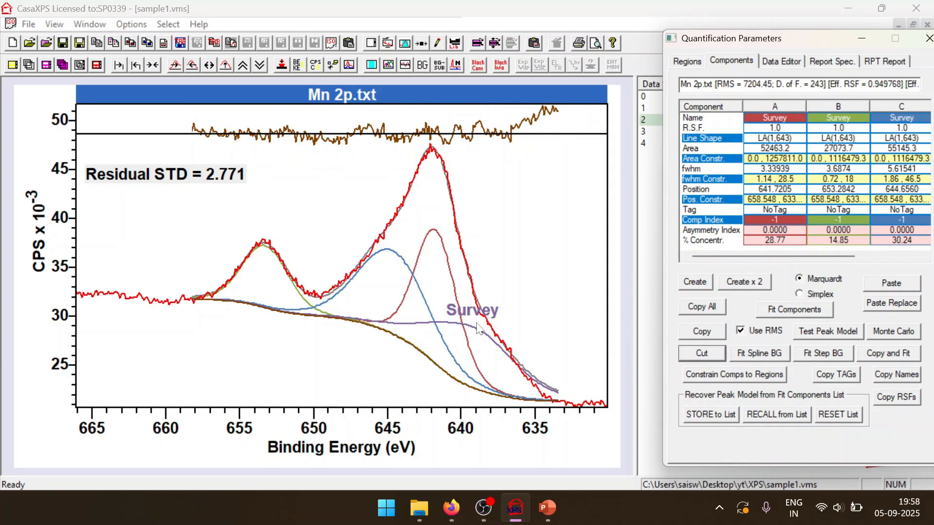
Reshape component D onto the main Mn 2p peak at about 641.6 eV with a fwhm of about 2.04, and move component A to about 642.3 eV
{"action": "left_click_drag", "start_coordinate": [479, 329], "coordinate": [487, 243]}
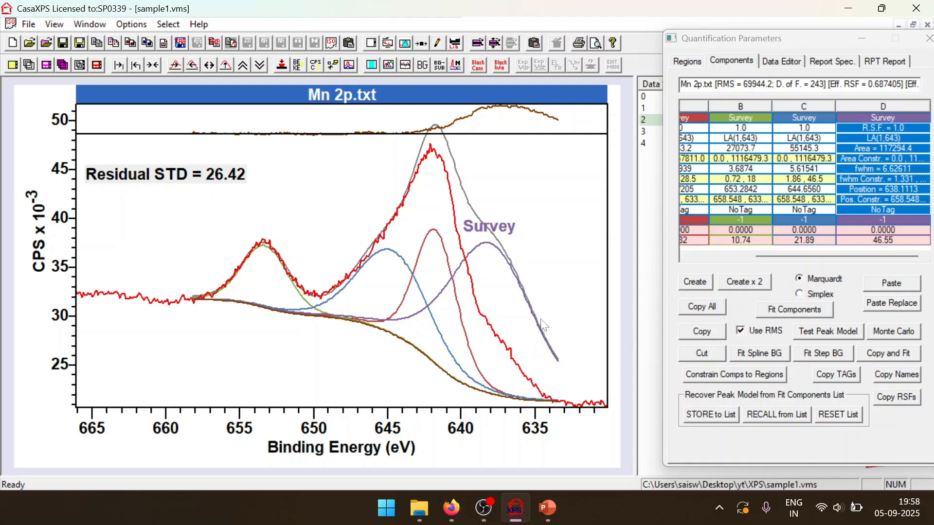
{"action": "left_click_drag", "start_coordinate": [542, 320], "coordinate": [521, 330]}
{"action": "left_click_drag", "start_coordinate": [487, 124], "coordinate": [415, 326]}
{"action": "left_click_drag", "start_coordinate": [435, 233], "coordinate": [426, 275]}
Cut the broad component C and the 653 eV component B from the Mn 2p model, and shrink component A to a fwhm of about 2.12
{"action": "left_click", "coordinate": [383, 257]}
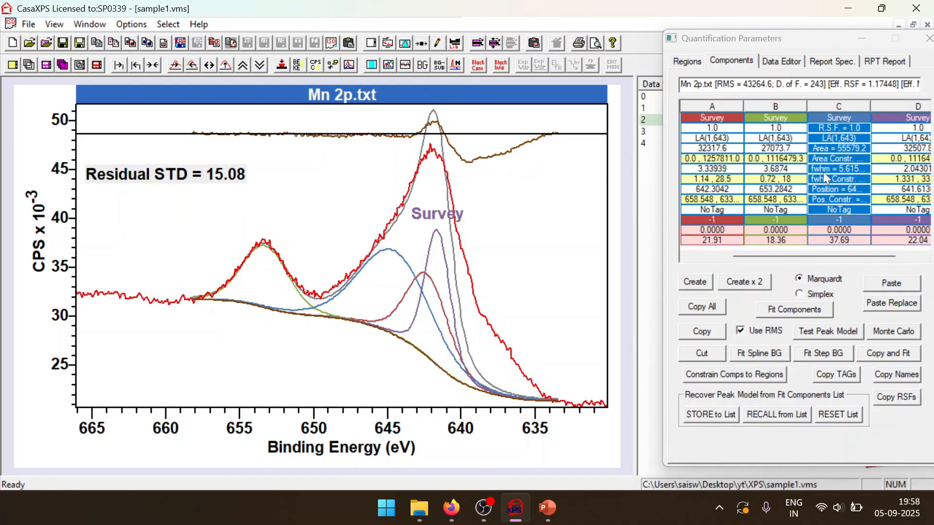
{"action": "left_click", "coordinate": [714, 349]}
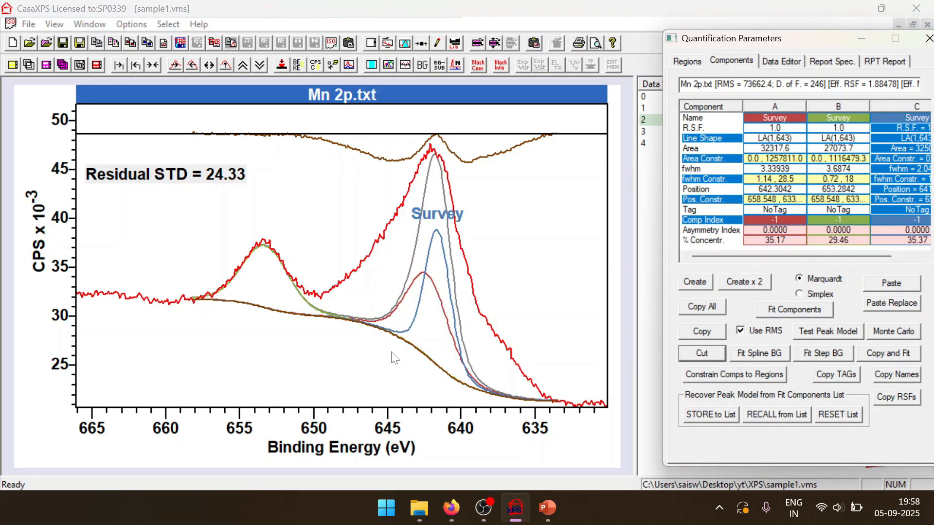
{"action": "left_click", "coordinate": [852, 214]}
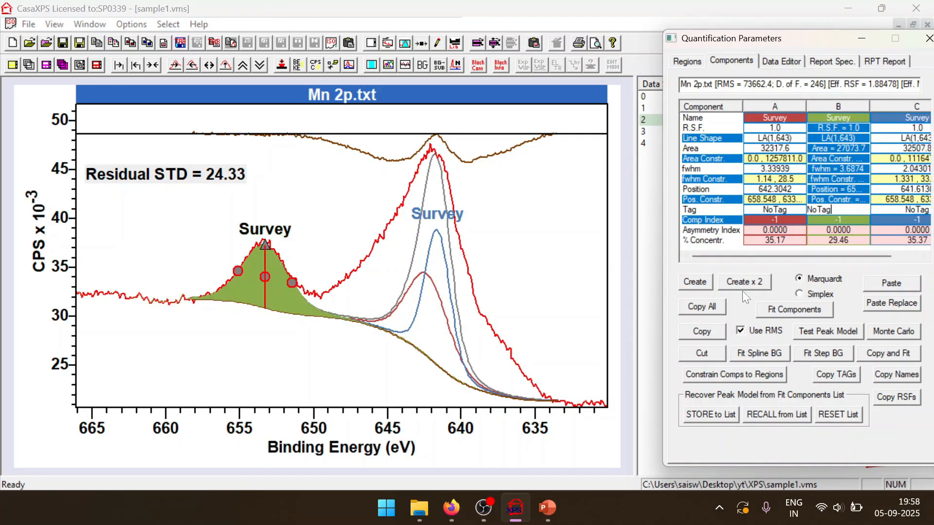
{"action": "left_click", "coordinate": [720, 356]}
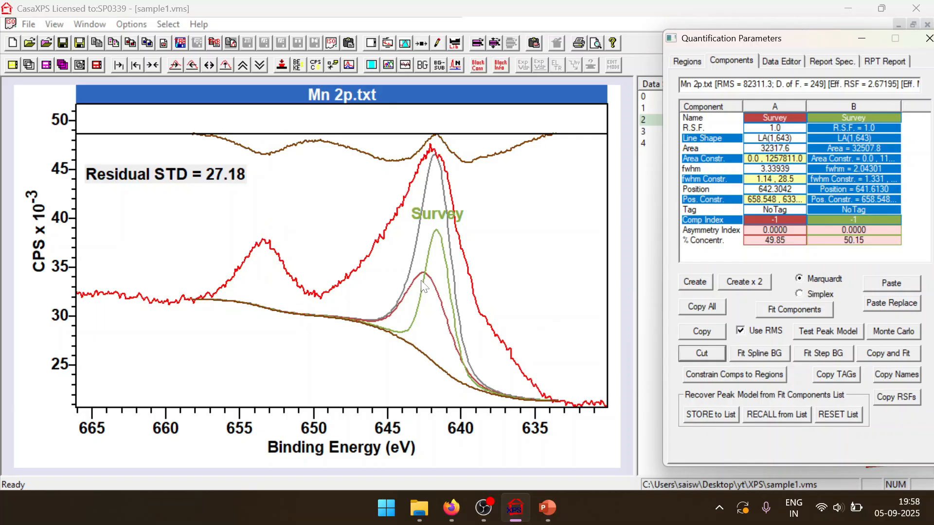
{"action": "left_click_drag", "start_coordinate": [424, 277], "coordinate": [432, 315]}
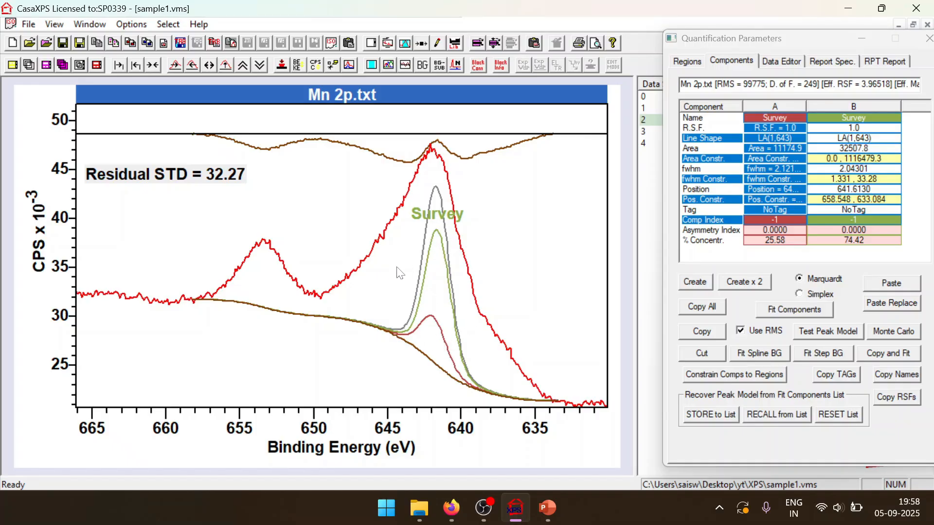
{"action": "mouse_move", "coordinate": [428, 325]}
{"action": "left_mouse_down"}
{"action": "mouse_move", "coordinate": [427, 356]}
{"action": "mouse_move", "coordinate": [400, 299]}
{"action": "mouse_move", "coordinate": [439, 311]}
{"action": "left_mouse_up"}
Switch to PowerPoint, add a blank slide, and sketch a black peak overlapped by a lower purple curve offset to its left
{"action": "left_click", "coordinate": [547, 508]}
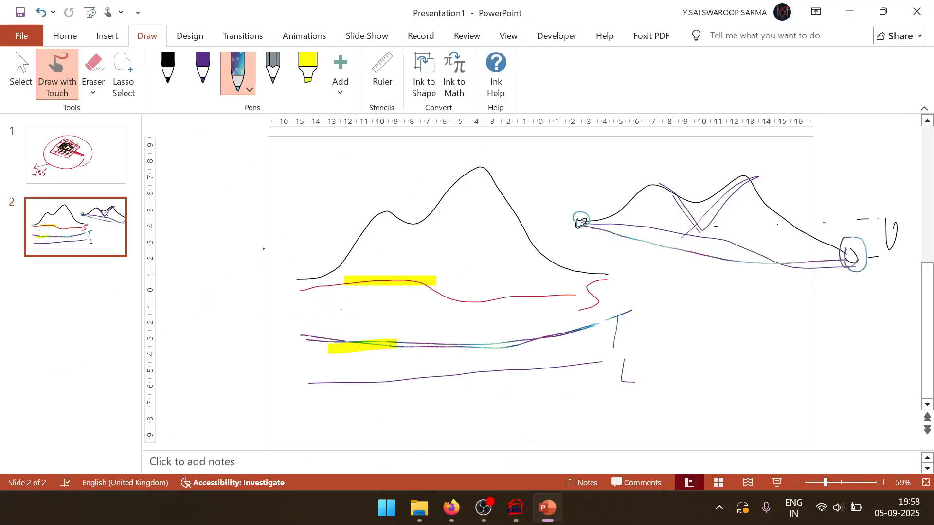
{"action": "left_click", "coordinate": [80, 39]}
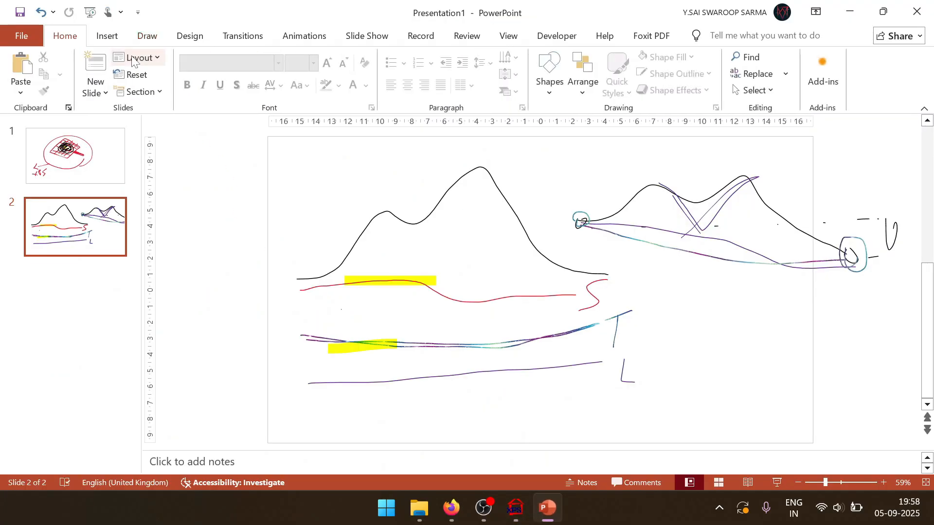
{"action": "left_click", "coordinate": [95, 66]}
{"action": "left_click", "coordinate": [146, 37]}
{"action": "left_click", "coordinate": [167, 68]}
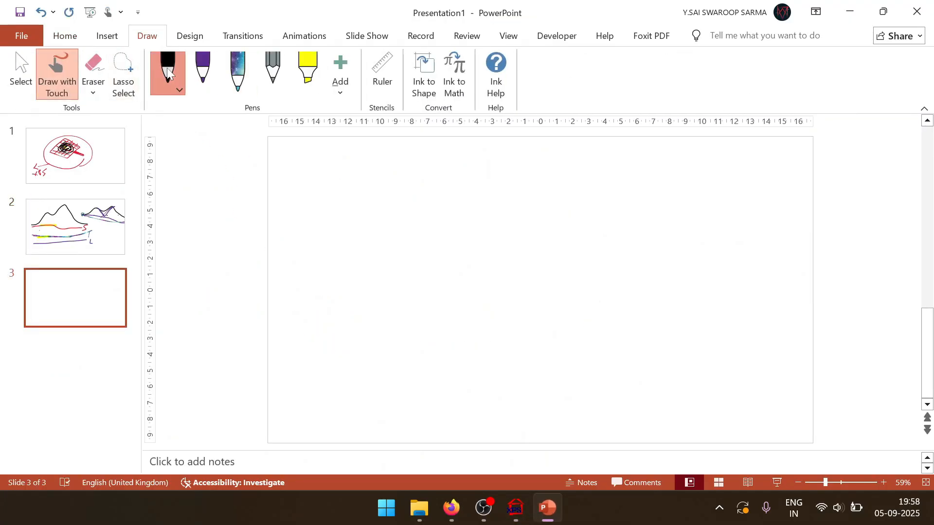
{"action": "mouse_move", "coordinate": [367, 355]}
{"action": "left_mouse_down"}
{"action": "mouse_move", "coordinate": [413, 304]}
{"action": "mouse_move", "coordinate": [470, 190]}
{"action": "mouse_move", "coordinate": [495, 302]}
{"action": "mouse_move", "coordinate": [560, 345]}
{"action": "left_mouse_up"}
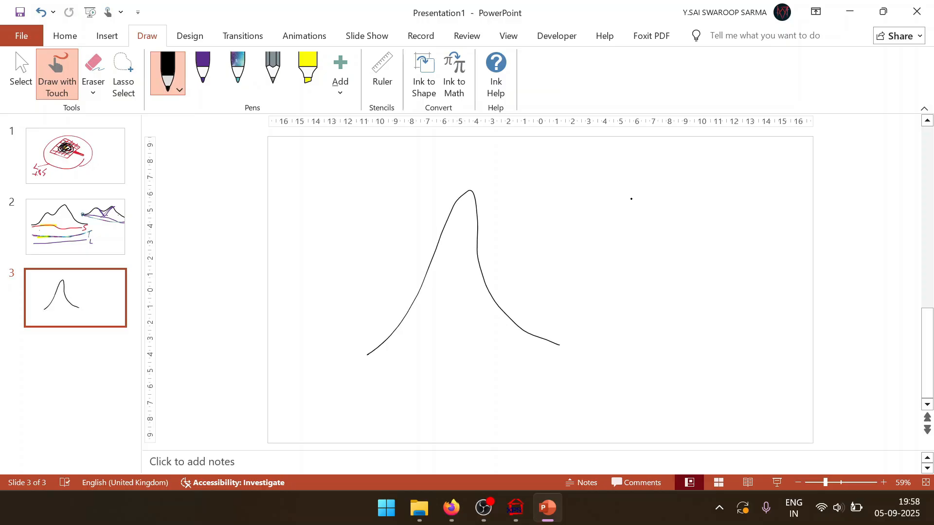
{"action": "left_click", "coordinate": [202, 69]}
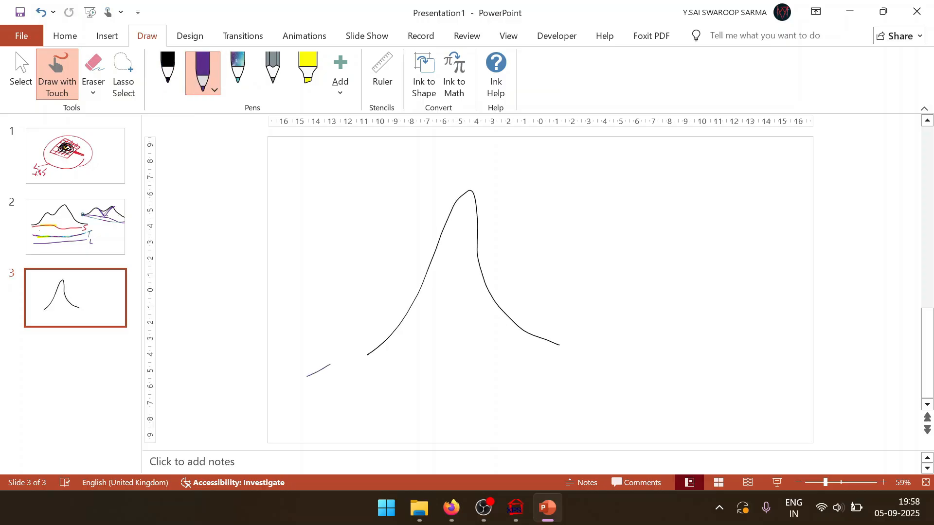
{"action": "left_click_drag", "start_coordinate": [330, 364], "coordinate": [440, 321]}
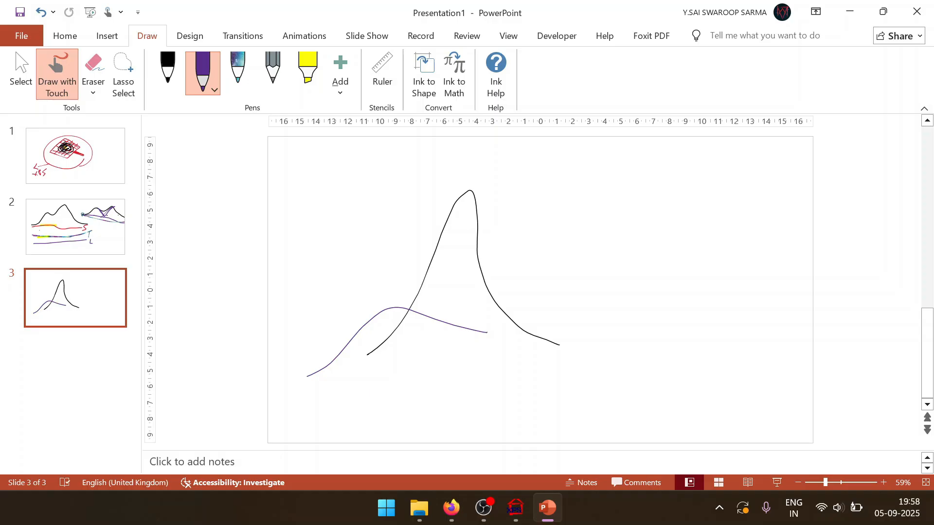
Sketch a second black peak on the right side of the slide with a smaller purple peak inside it
{"action": "left_click", "coordinate": [168, 68]}
{"action": "mouse_move", "coordinate": [613, 371]}
{"action": "left_mouse_down"}
{"action": "mouse_move", "coordinate": [667, 208]}
{"action": "mouse_move", "coordinate": [769, 374]}
{"action": "left_mouse_up"}
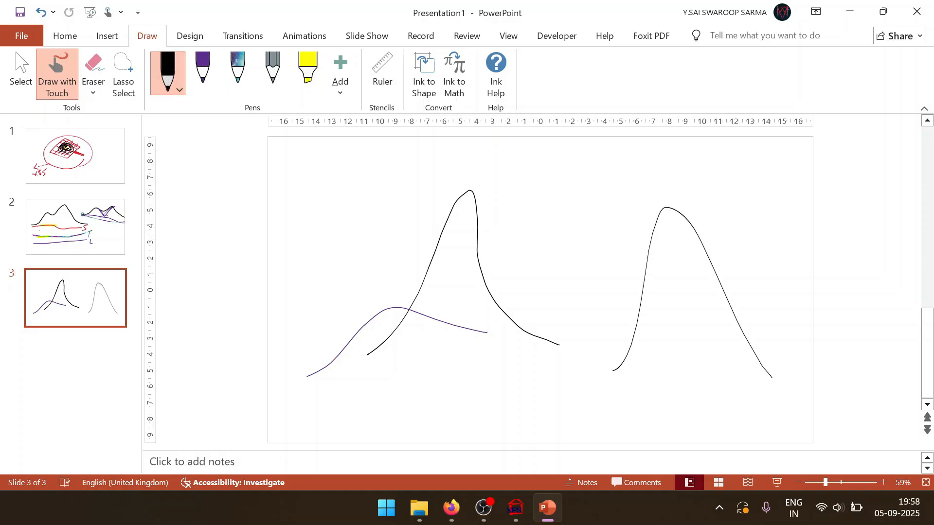
{"action": "left_click", "coordinate": [203, 68]}
{"action": "mouse_move", "coordinate": [647, 370]}
{"action": "left_mouse_down"}
{"action": "mouse_move", "coordinate": [701, 333]}
{"action": "mouse_move", "coordinate": [744, 377]}
{"action": "left_mouse_up"}
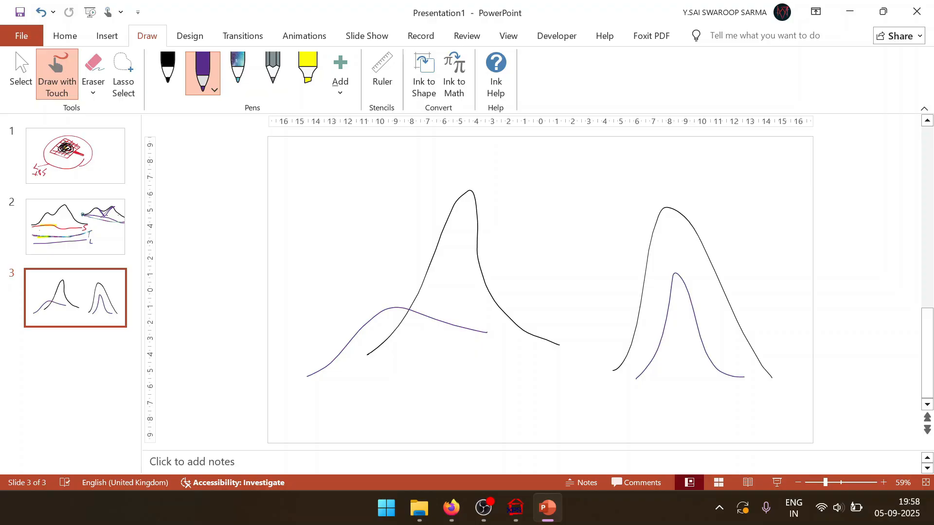
Annotate the left sketch with purple marks on both sides of the peak and a purple baseline beneath it
{"action": "left_click_drag", "start_coordinate": [307, 351], "coordinate": [324, 345]}
{"action": "left_click_drag", "start_coordinate": [526, 253], "coordinate": [511, 301]}
{"action": "left_click_drag", "start_coordinate": [335, 374], "coordinate": [529, 352]}
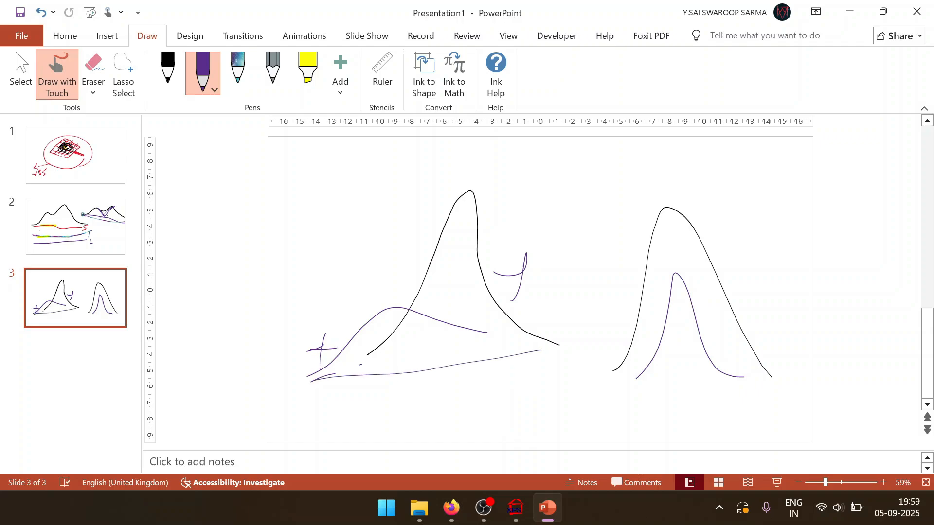
Draw a taller purple peak rising above the right black peak, circle the area near its top, and return to CasaXPS
{"action": "mouse_move", "coordinate": [640, 355]}
{"action": "left_mouse_down"}
{"action": "mouse_move", "coordinate": [684, 185]}
{"action": "mouse_move", "coordinate": [716, 360]}
{"action": "left_mouse_up"}
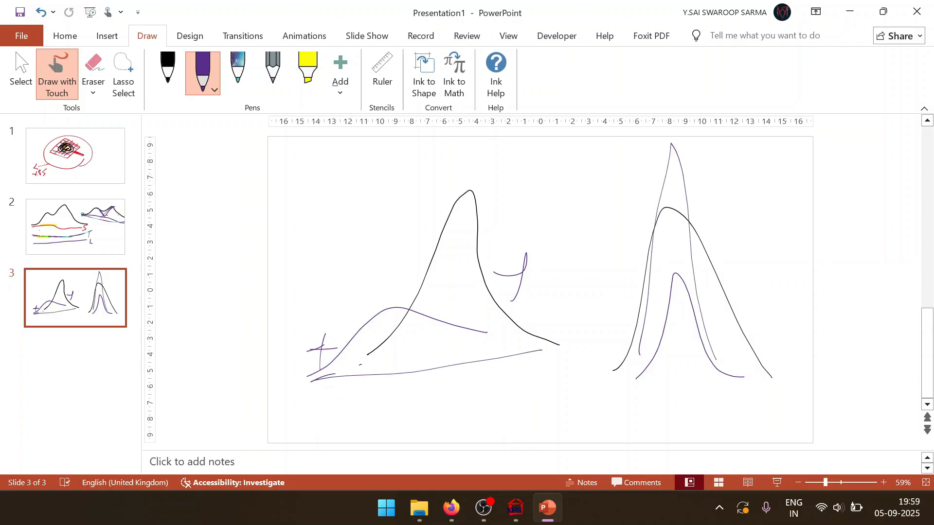
{"action": "left_click_drag", "start_coordinate": [682, 194], "coordinate": [669, 205]}
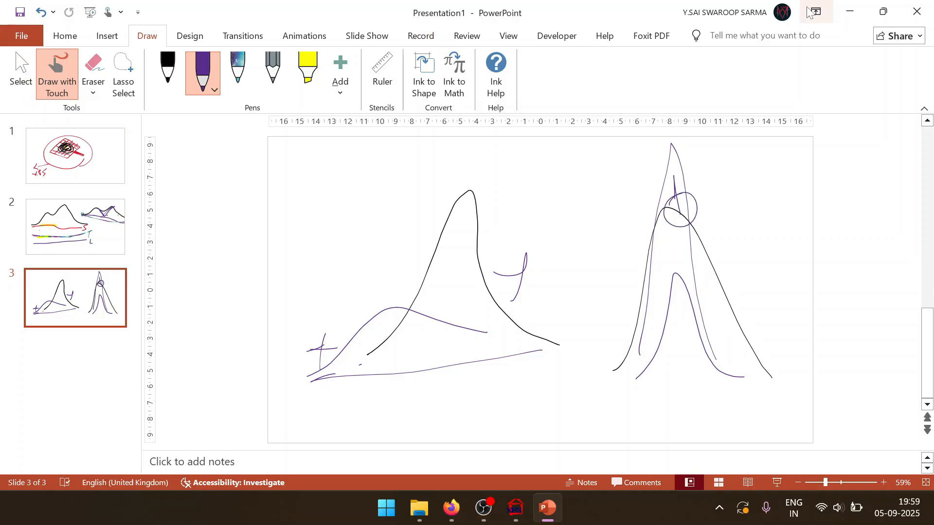
{"action": "left_click", "coordinate": [840, 5]}
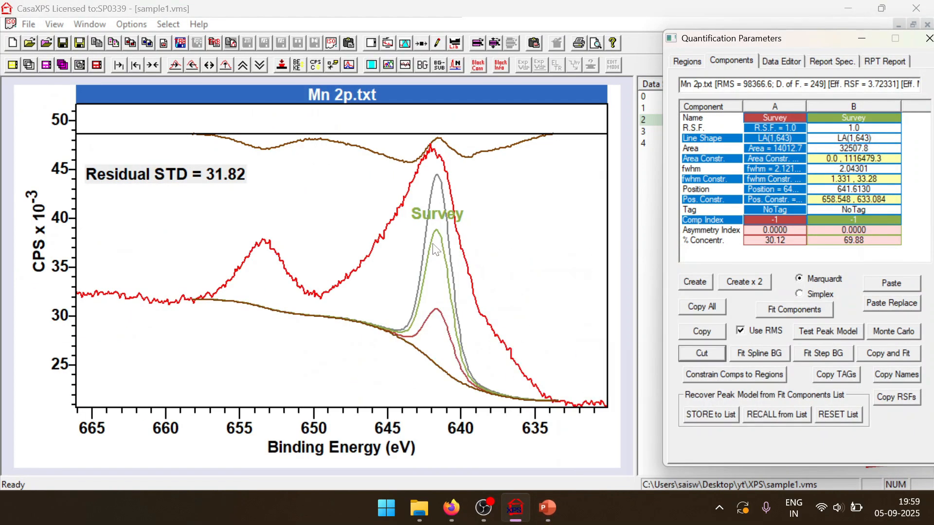
Close the quantification parameters and view the Ni 2p spectrum followed by the survey spectrum
{"action": "left_click", "coordinate": [929, 38]}
{"action": "double_click", "coordinate": [741, 132]}
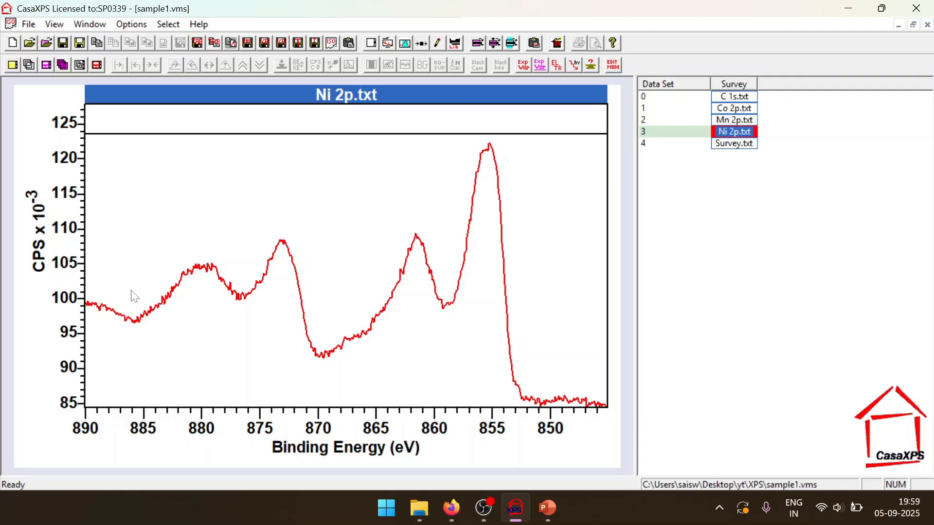
{"action": "left_click", "coordinate": [757, 144]}
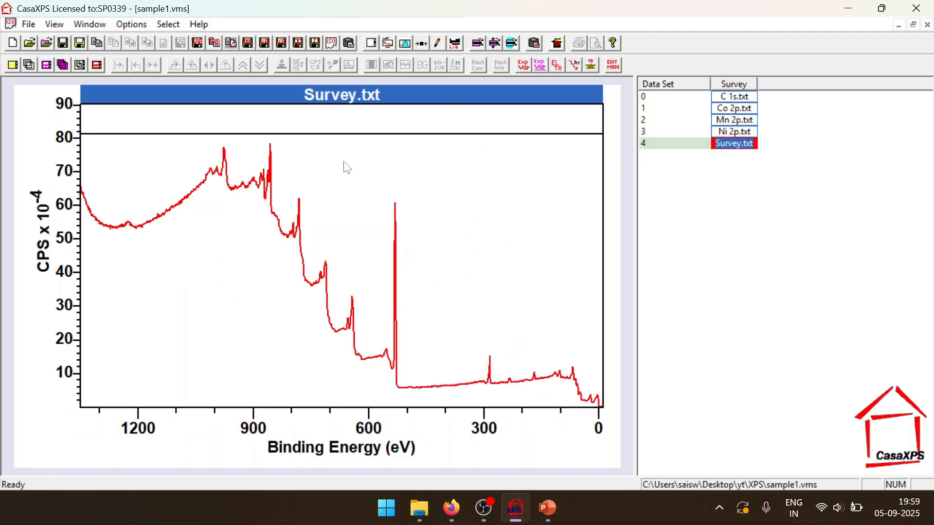
Mark the Co, Mn and Ni lines on the survey spectrum using the Element Library's periodic table
{"action": "left_click", "coordinate": [456, 44]}
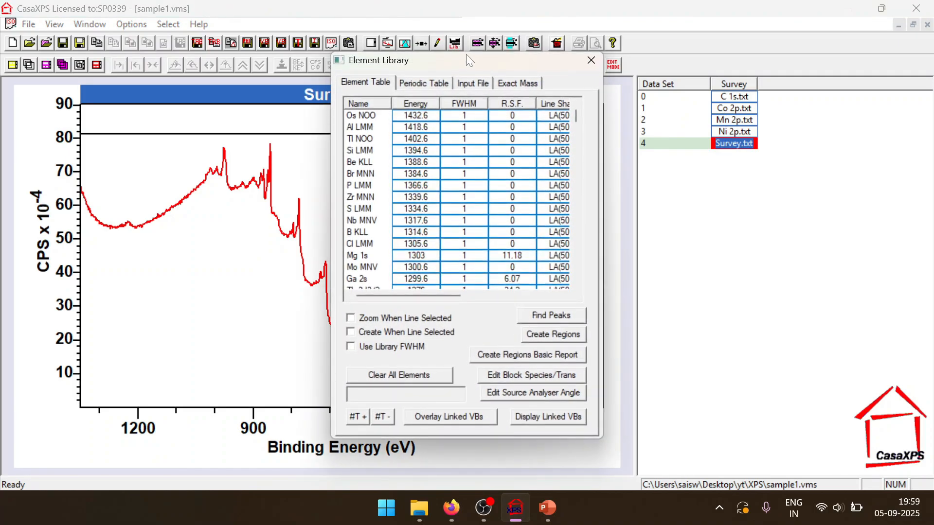
{"action": "left_click_drag", "start_coordinate": [467, 55], "coordinate": [668, 100]}
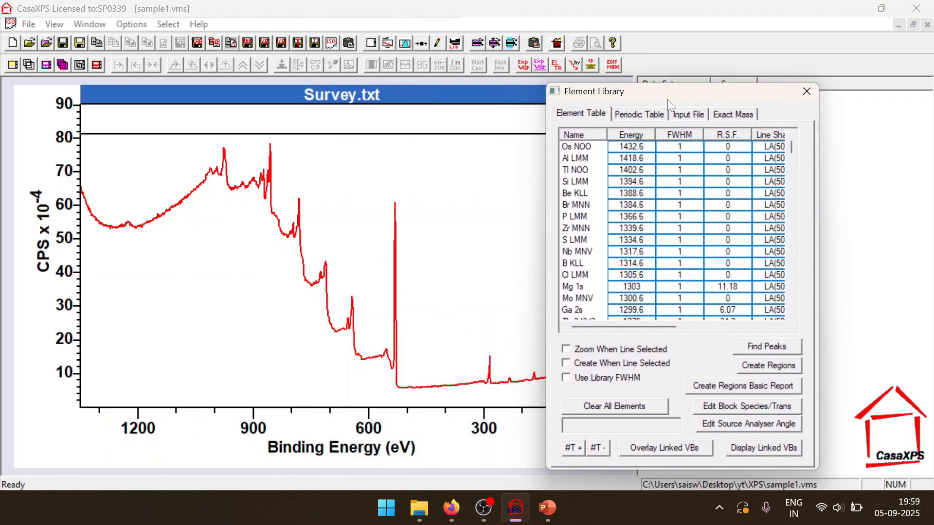
{"action": "left_click", "coordinate": [643, 117]}
{"action": "left_click", "coordinate": [672, 180]}
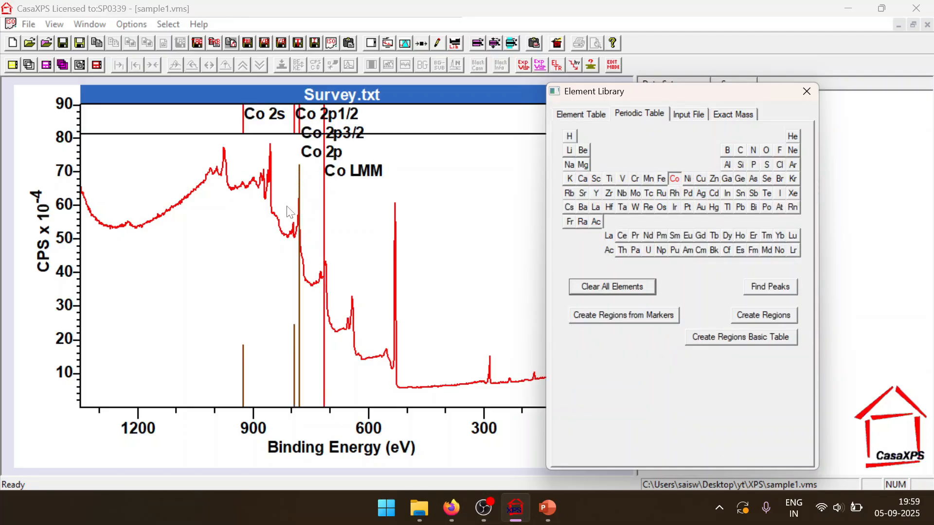
{"action": "left_click", "coordinate": [648, 180]}
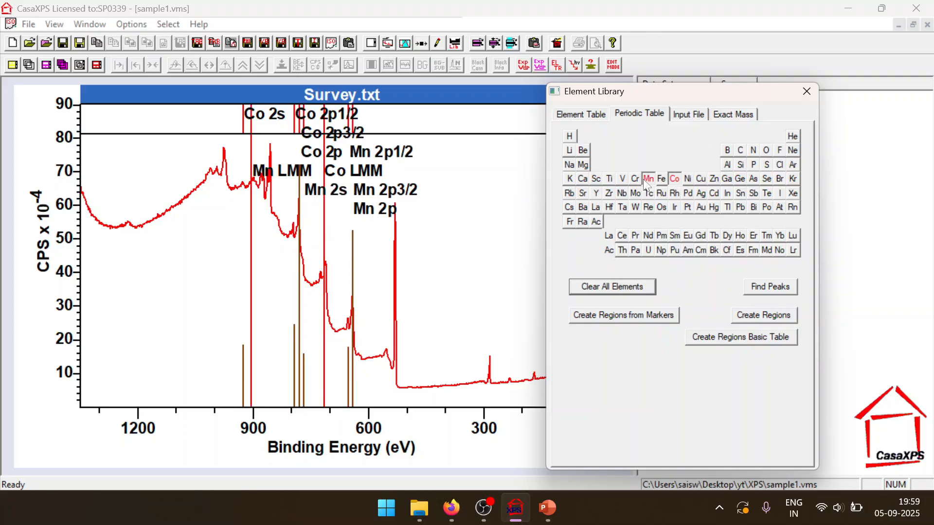
{"action": "left_click", "coordinate": [688, 179]}
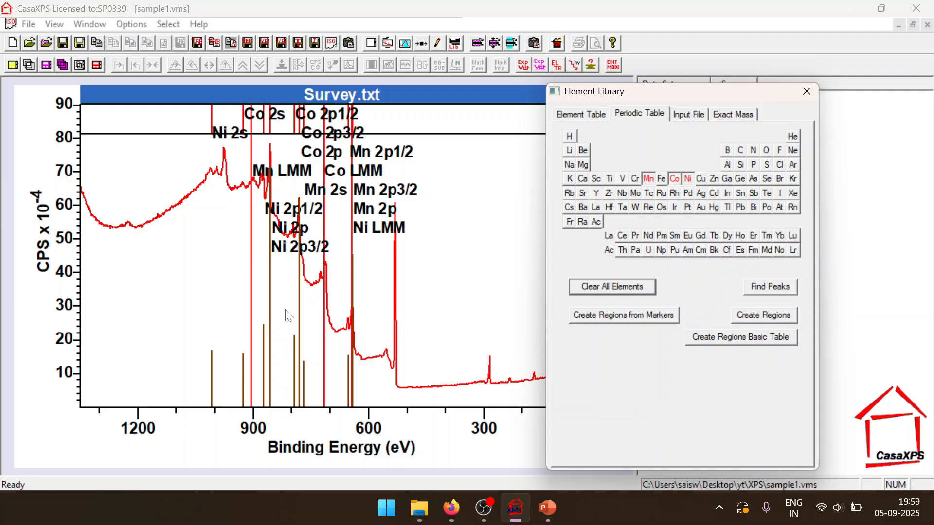
Remove the Ni and Mn line markers from the survey spectrum, keep only the Co markers, and close the Element Library
{"action": "left_click", "coordinate": [676, 178]}
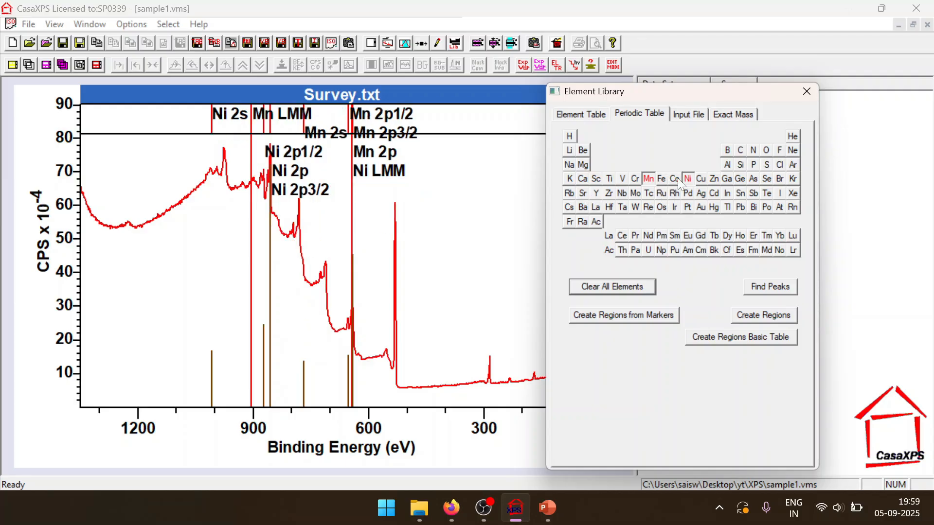
{"action": "left_click", "coordinate": [687, 179]}
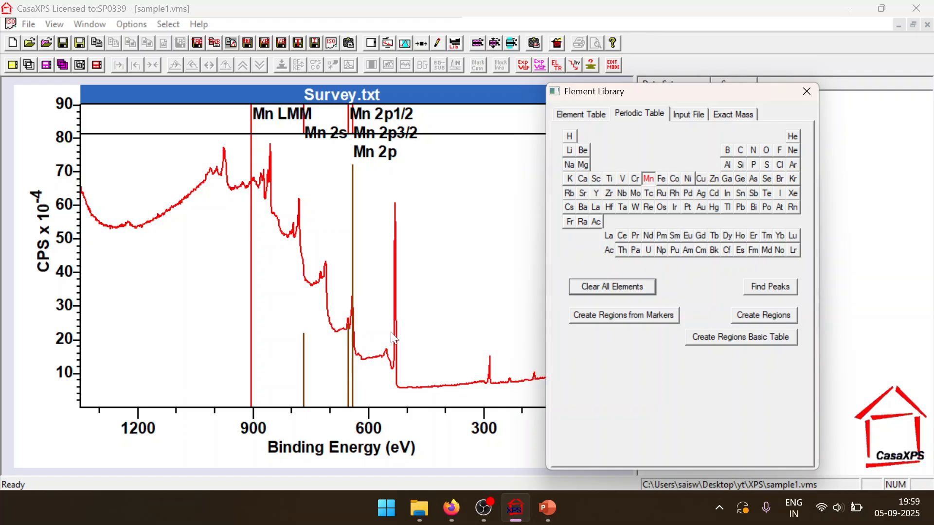
{"action": "left_click", "coordinate": [674, 180]}
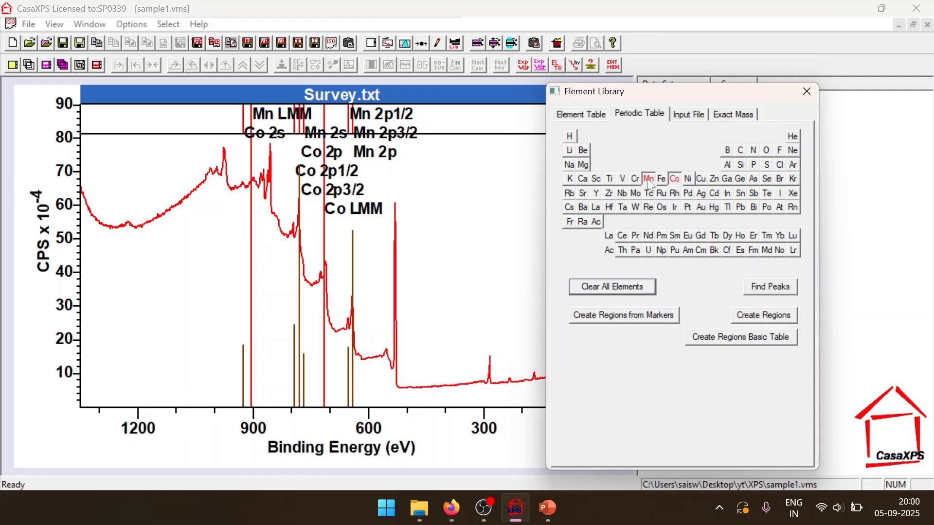
{"action": "left_click", "coordinate": [645, 180]}
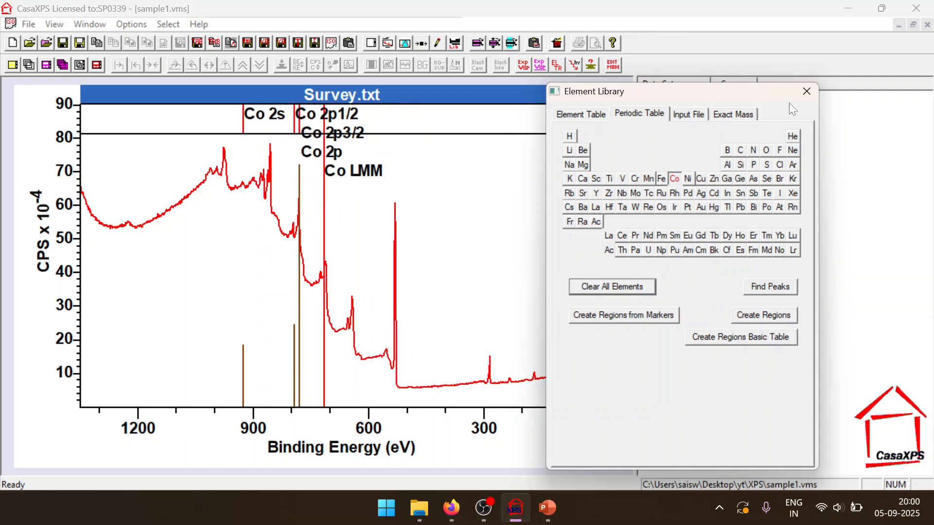
{"action": "left_click", "coordinate": [806, 92]}
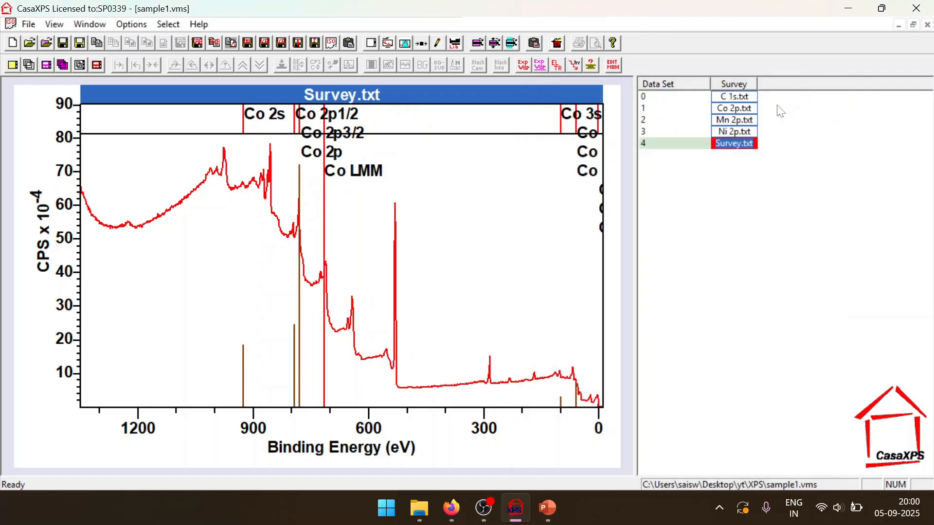
Display the fitted Co 2p spectrum and copy all of its tab-spaced data to the clipboard
{"action": "left_click", "coordinate": [731, 110]}
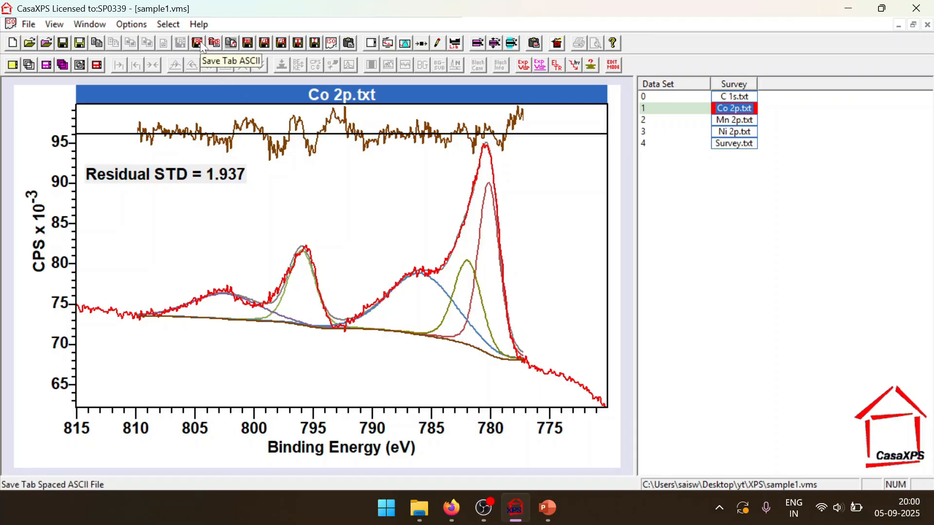
{"action": "left_click", "coordinate": [204, 47]}
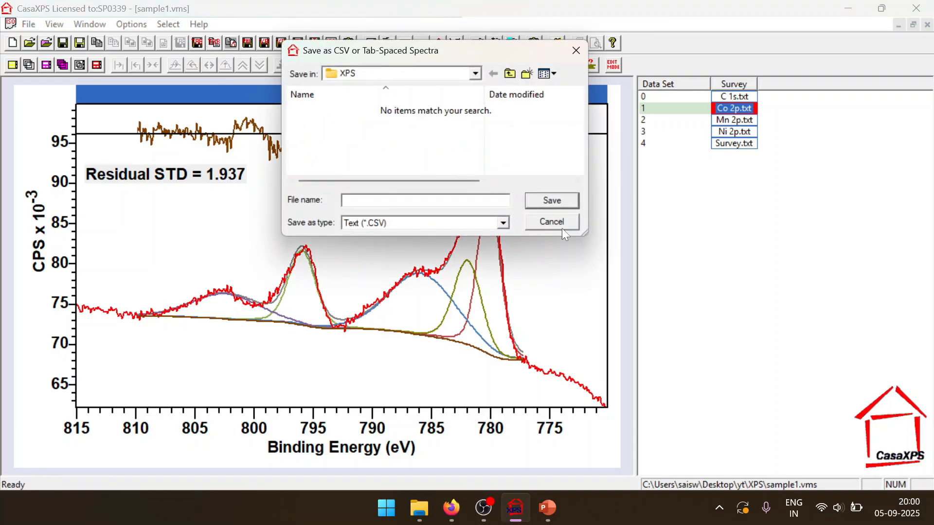
{"action": "left_click", "coordinate": [569, 222]}
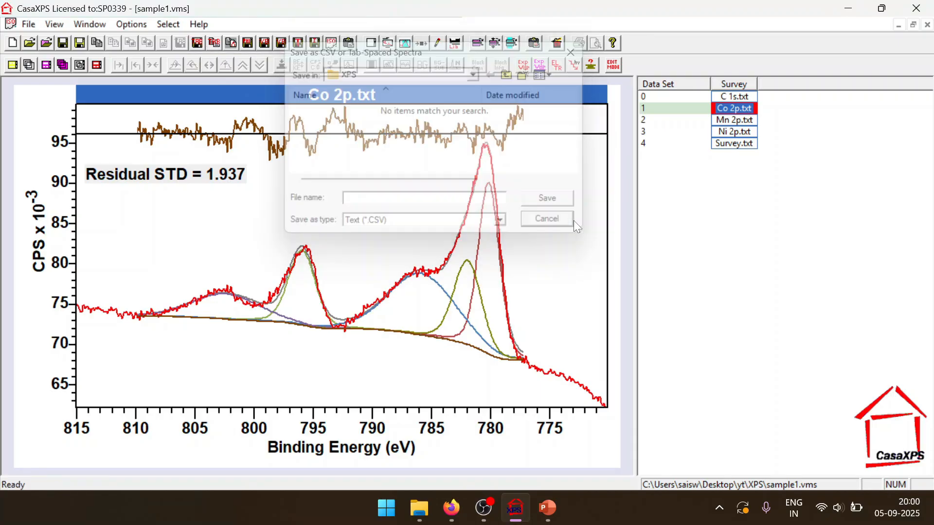
{"action": "left_click", "coordinate": [214, 45]}
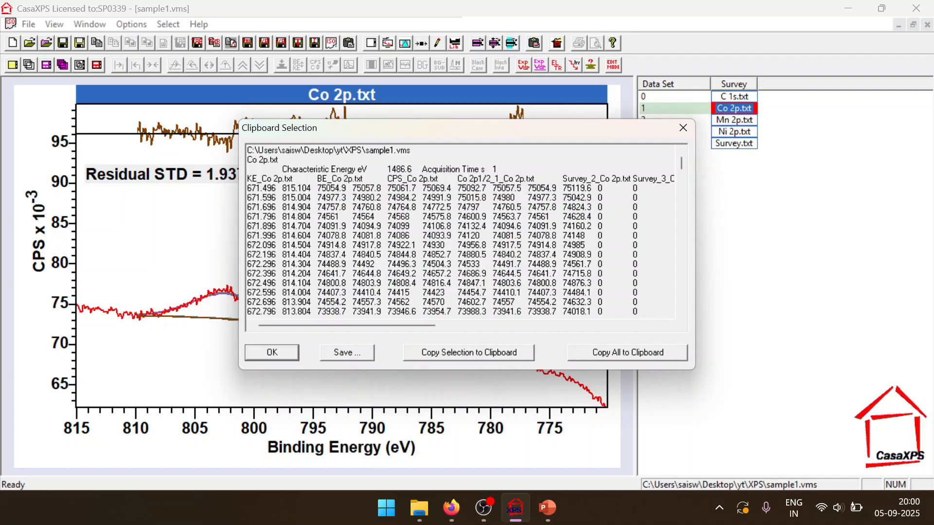
{"action": "left_click", "coordinate": [631, 353]}
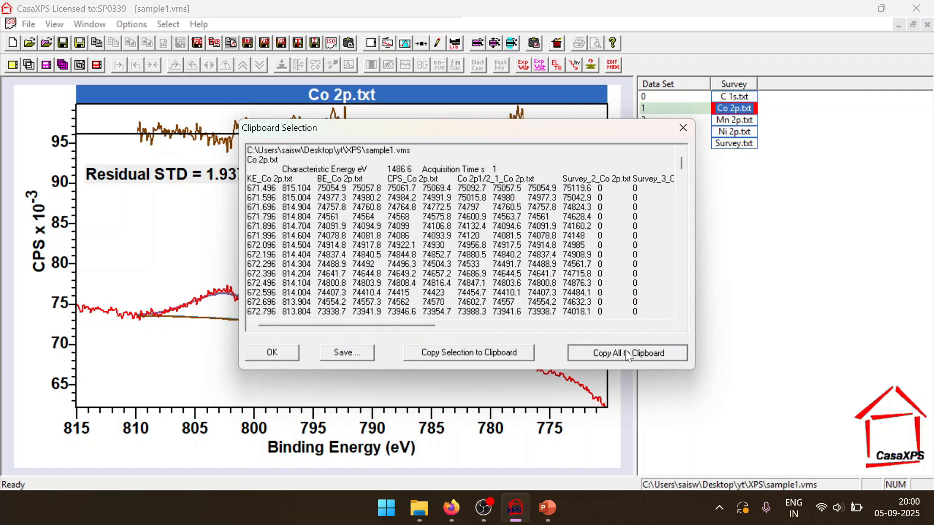
Open OriginPro and paste the copied Co 2p data into the empty worksheet, starting at row 1 of column A
{"action": "left_click", "coordinate": [387, 508]}
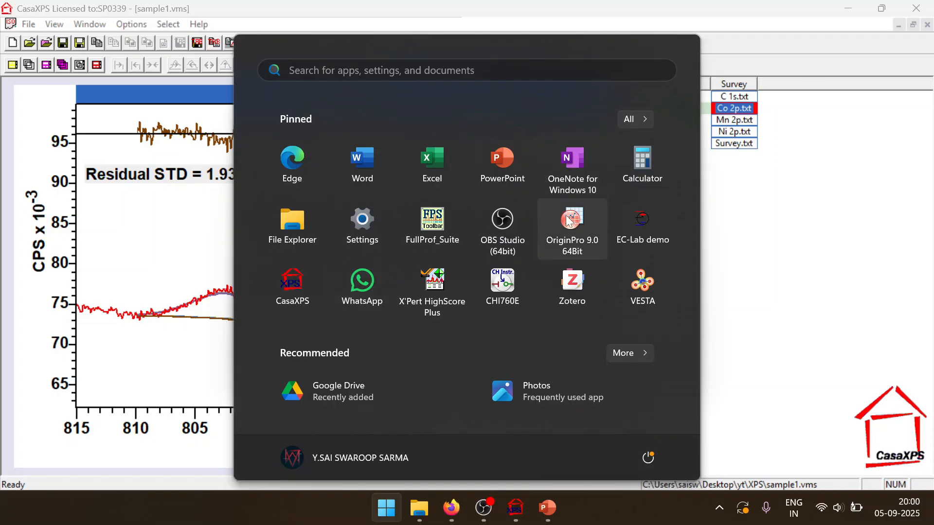
{"action": "left_click", "coordinate": [572, 275]}
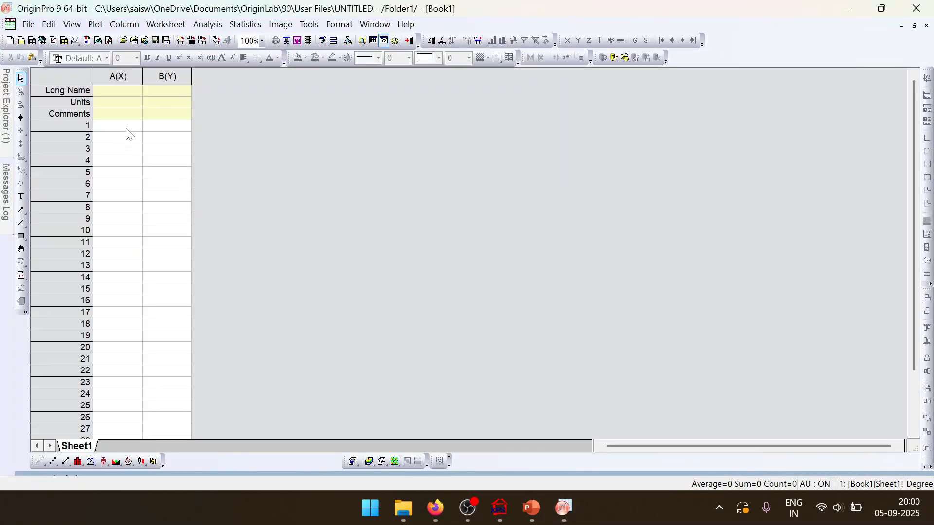
{"action": "left_click", "coordinate": [125, 128]}
{"action": "key", "text": "ctrl+v"}
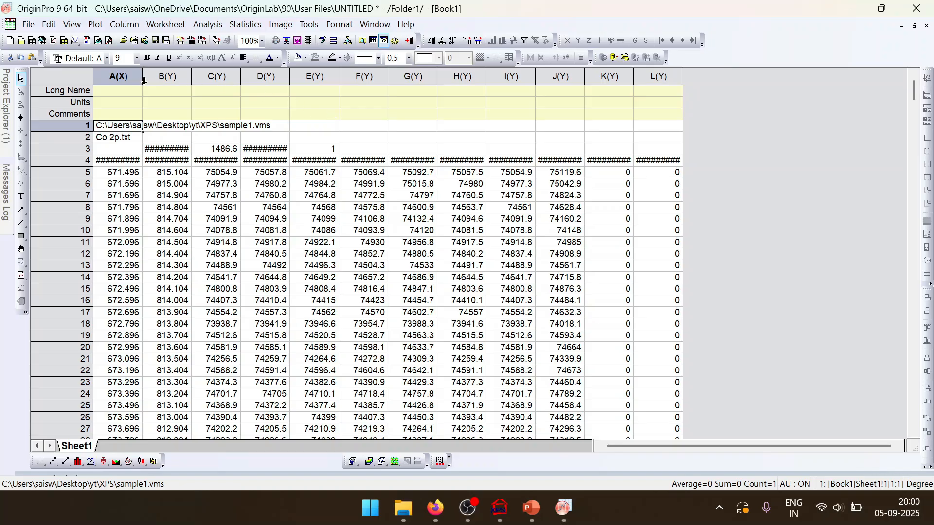
{"action": "left_click", "coordinate": [752, 119]}
Rename the workbook Book1 as Co 2p in the project and return to its worksheet
{"action": "mouse_move", "coordinate": [2, 118]}
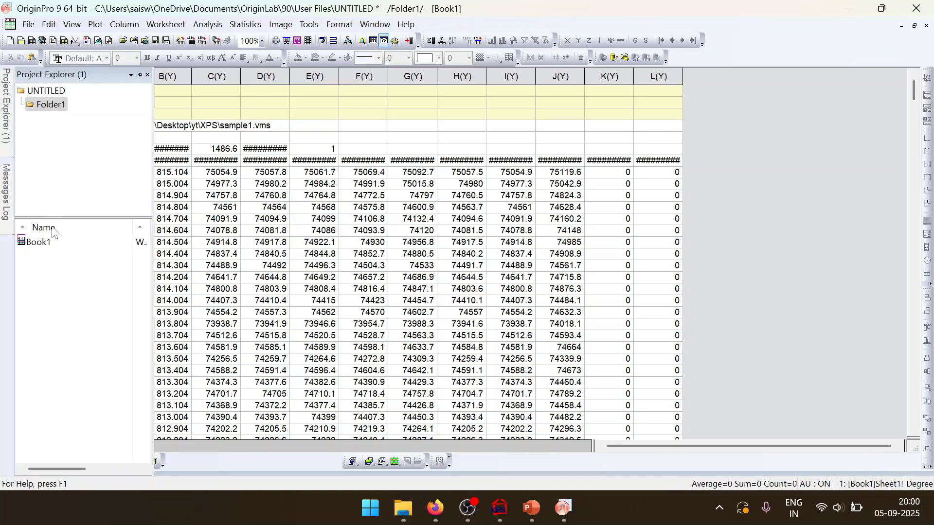
{"action": "right_click", "coordinate": [55, 239]}
{"action": "left_click", "coordinate": [114, 321]}
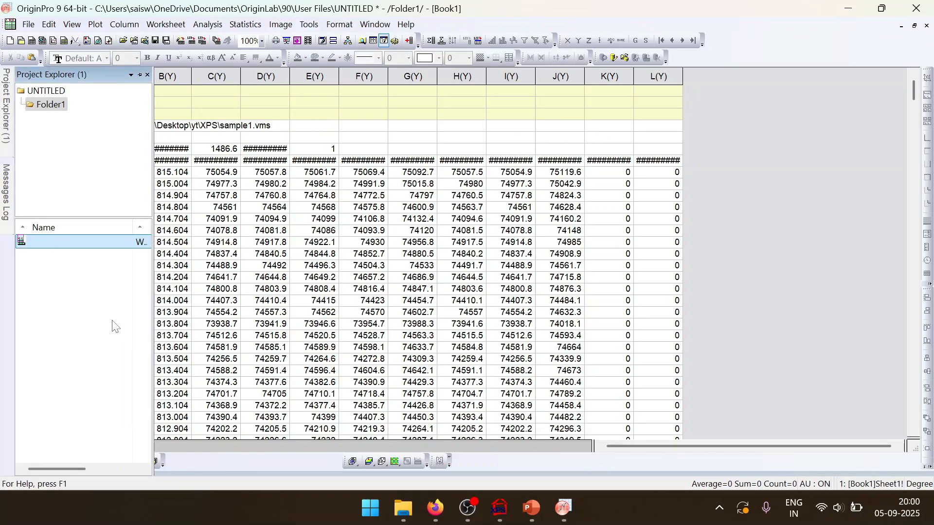
{"action": "type", "text": "Co 2p"}
{"action": "key", "text": "Return"}
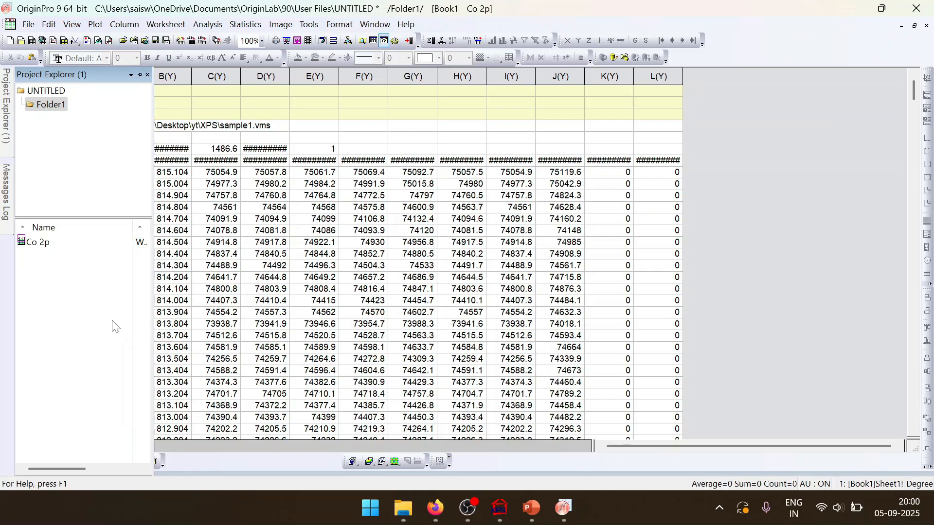
{"action": "left_click", "coordinate": [575, 170]}
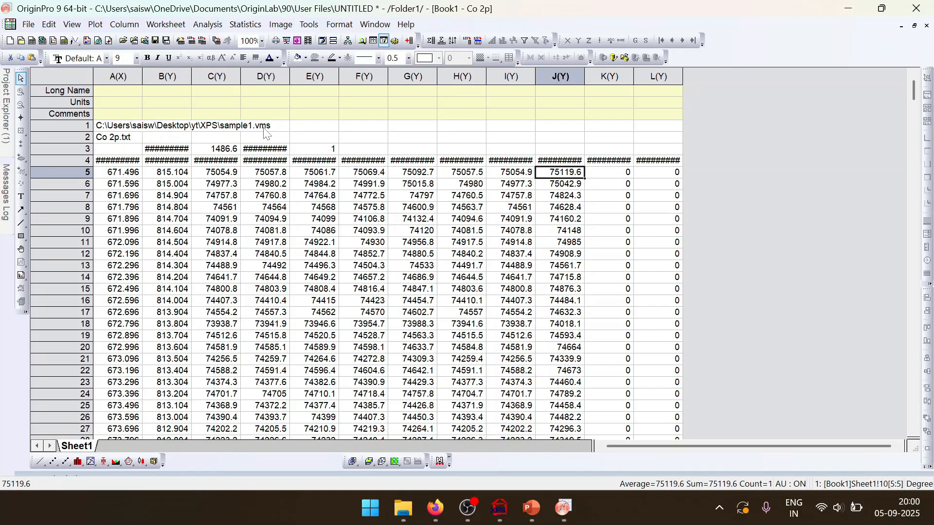
Examine the row 4 header labels across the pasted columns to identify what data each column holds
{"action": "double_click", "coordinate": [118, 160]}
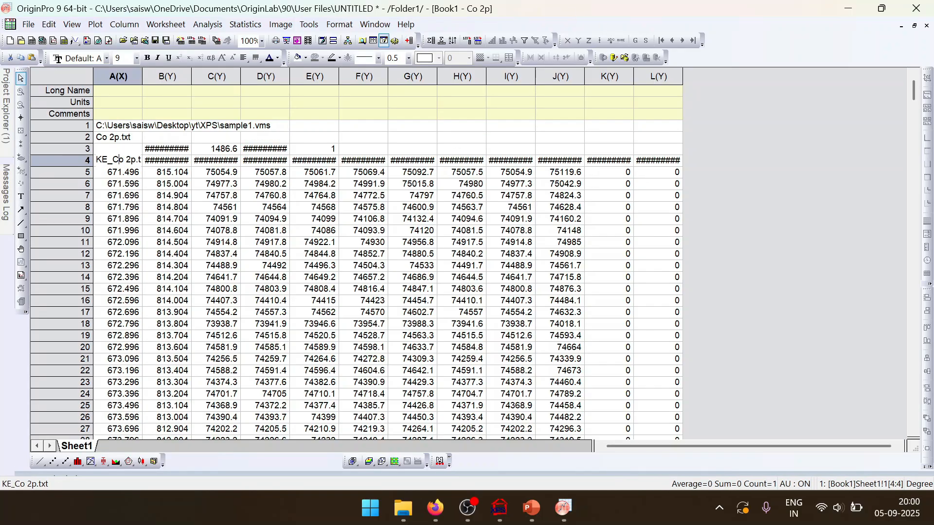
{"action": "double_click", "coordinate": [163, 162]}
{"action": "double_click", "coordinate": [202, 160]}
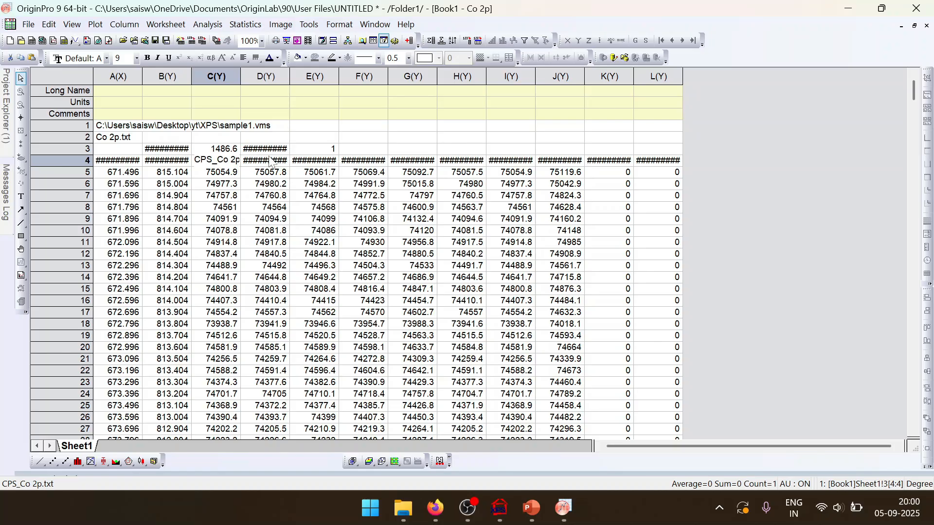
{"action": "left_click", "coordinate": [266, 161]}
{"action": "left_click", "coordinate": [315, 160]}
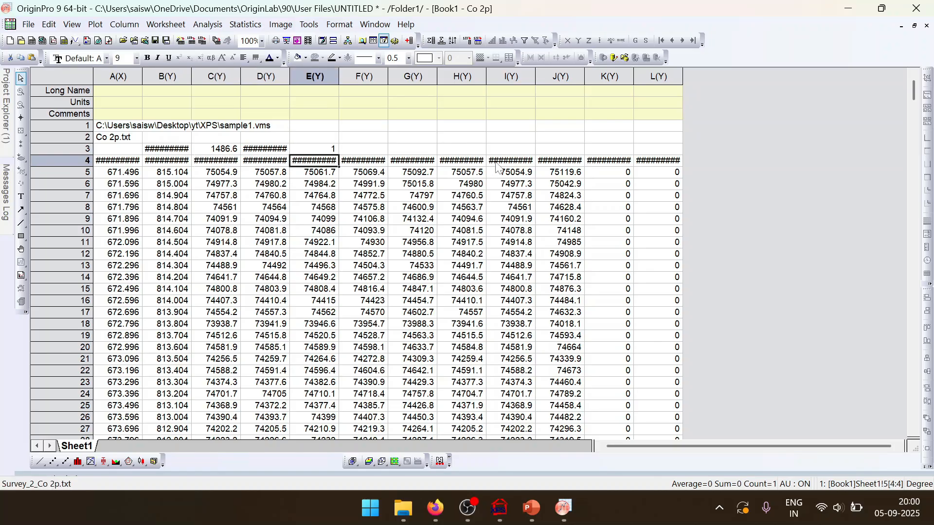
{"action": "double_click", "coordinate": [561, 160]}
{"action": "double_click", "coordinate": [528, 162]}
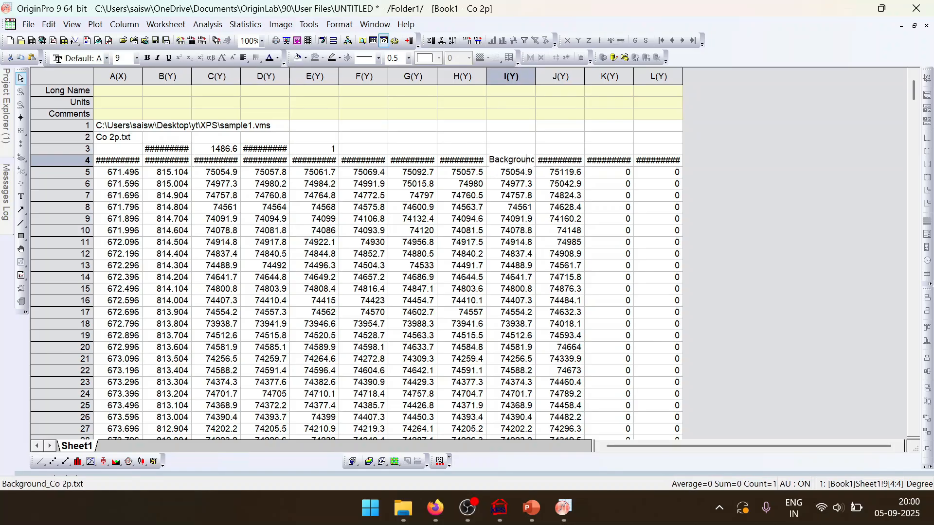
{"action": "double_click", "coordinate": [469, 162]}
{"action": "left_click", "coordinate": [434, 194]}
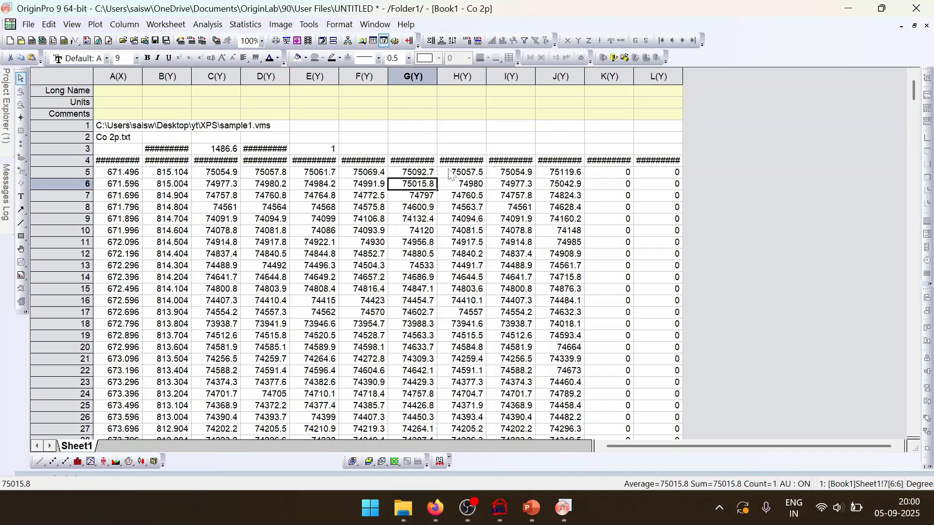
{"action": "left_click_drag", "start_coordinate": [455, 162], "coordinate": [273, 168]}
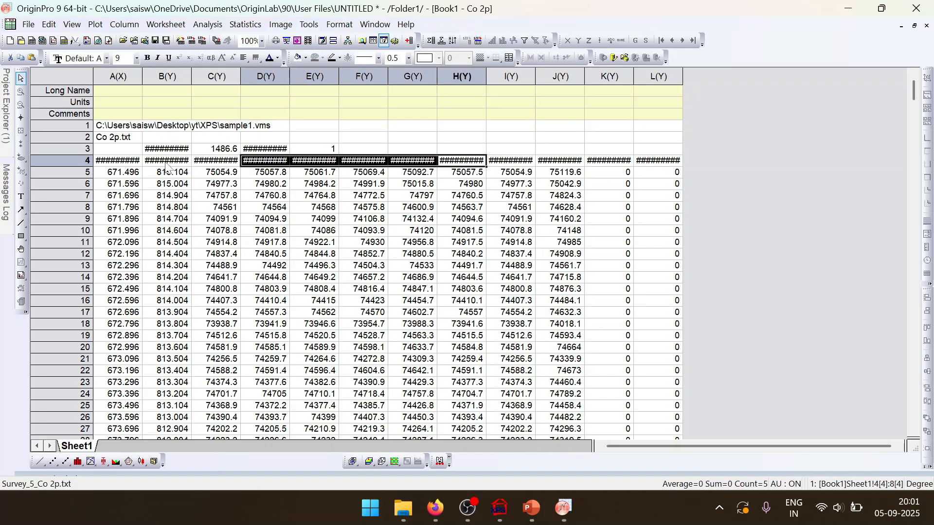
{"action": "left_click", "coordinate": [423, 162]}
{"action": "left_click", "coordinate": [108, 167]}
{"action": "double_click", "coordinate": [108, 164]}
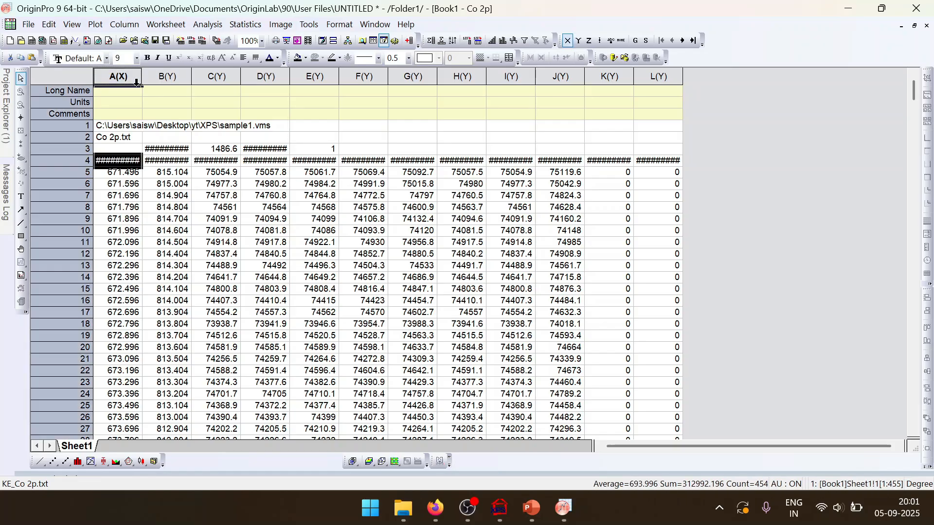
Clear all kinetic energy data from column A of the worksheet
{"action": "left_click_drag", "start_coordinate": [128, 80], "coordinate": [149, 81]}
{"action": "left_click", "coordinate": [295, 80]}
{"action": "left_click", "coordinate": [274, 222]}
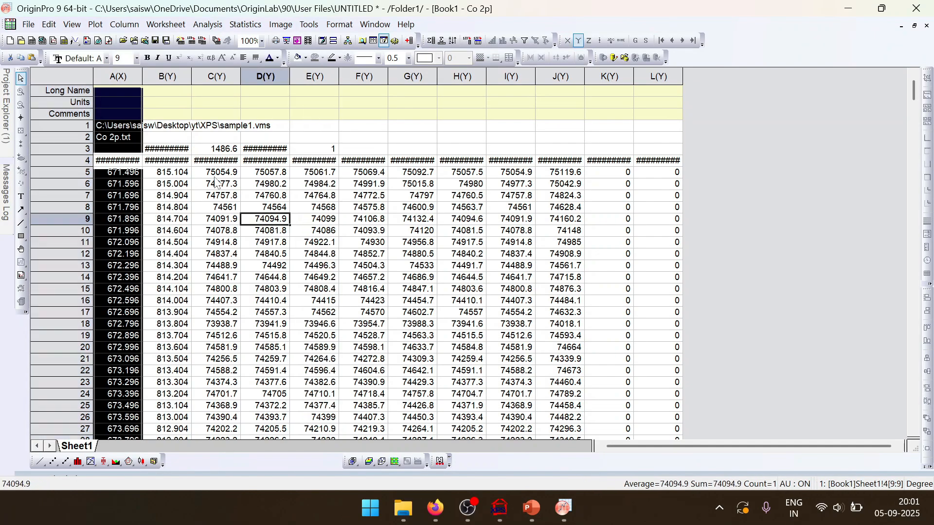
{"action": "left_click", "coordinate": [121, 78]}
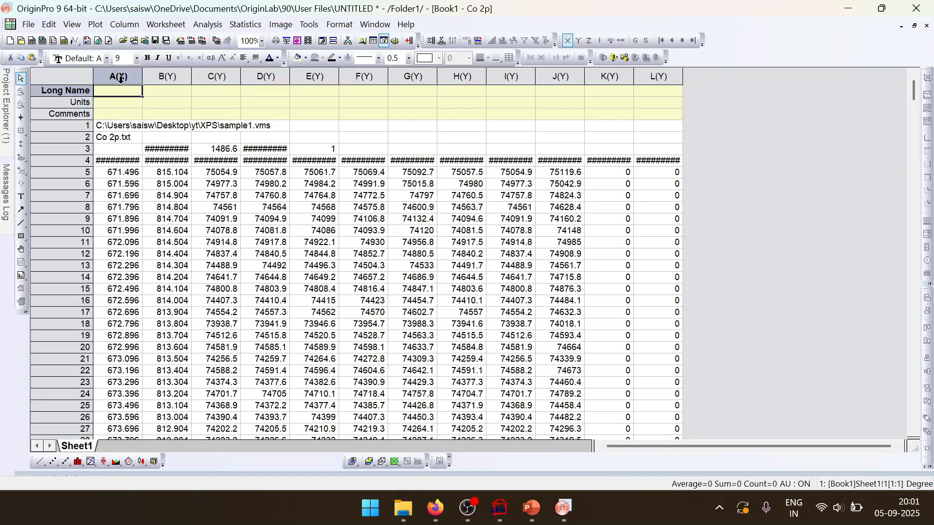
{"action": "left_click", "coordinate": [120, 82]}
{"action": "key", "text": "Delete"}
{"action": "right_click", "coordinate": [120, 82]}
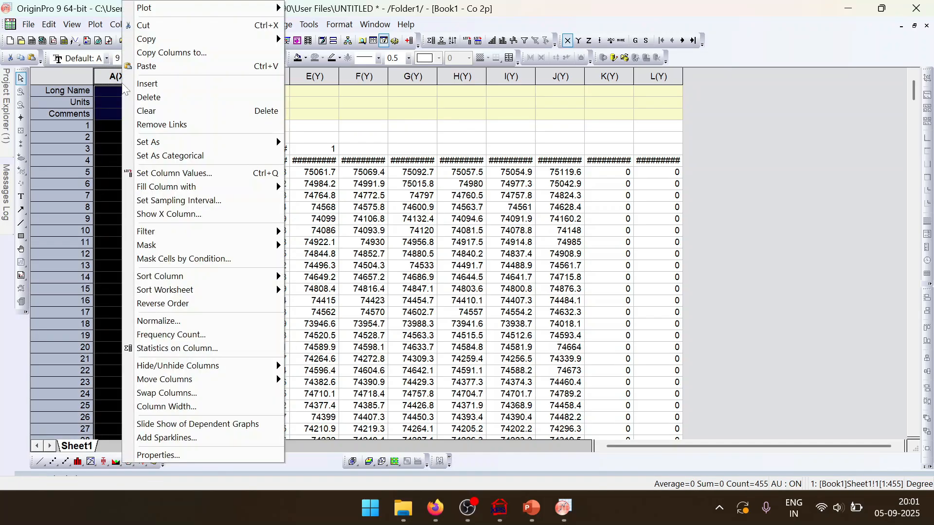
{"action": "left_click", "coordinate": [111, 109]}
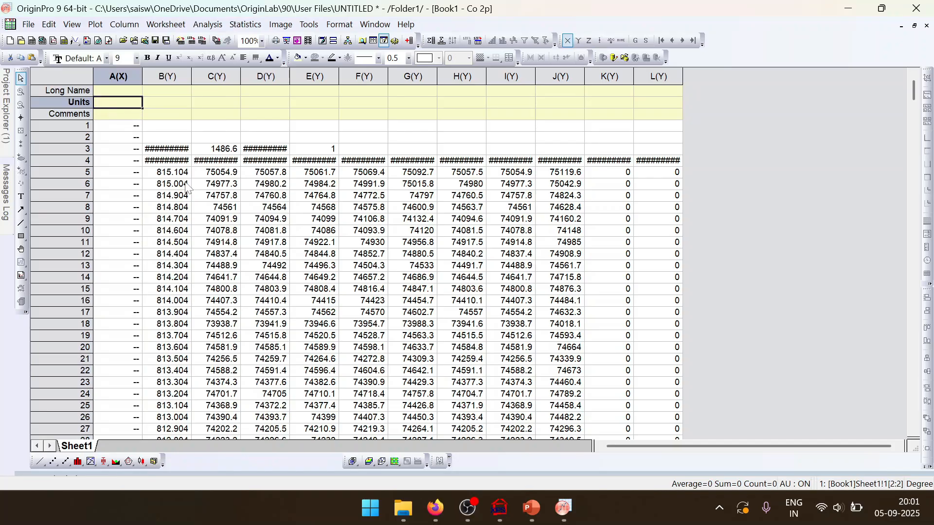
Move the binding energy and CPS data from columns B and C into columns A and B, starting at row 3
{"action": "left_click_drag", "start_coordinate": [178, 82], "coordinate": [216, 81]}
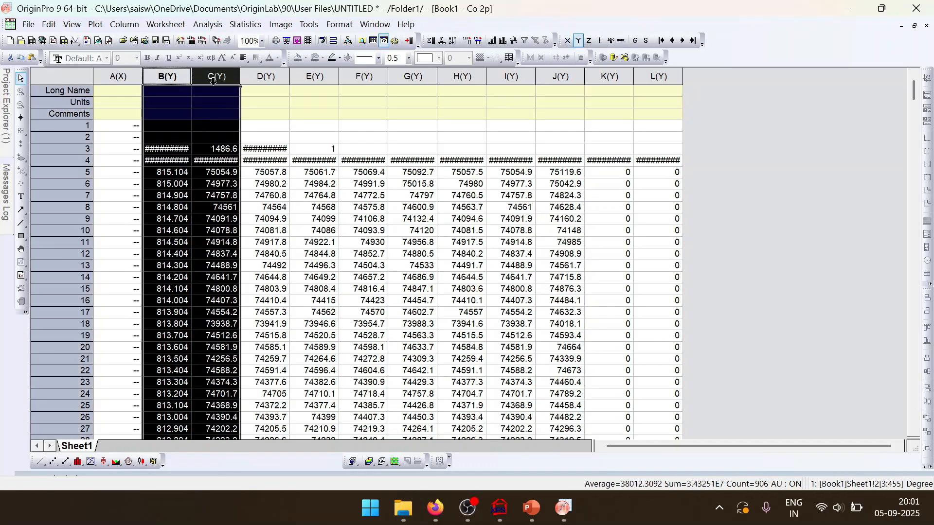
{"action": "key", "text": "Delete"}
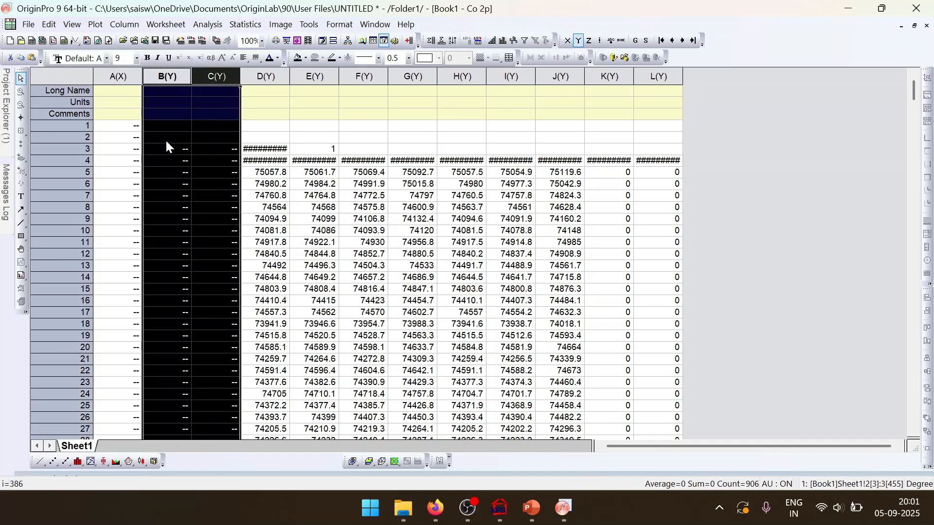
{"action": "left_click", "coordinate": [139, 151]}
{"action": "key", "text": "ctrl+v"}
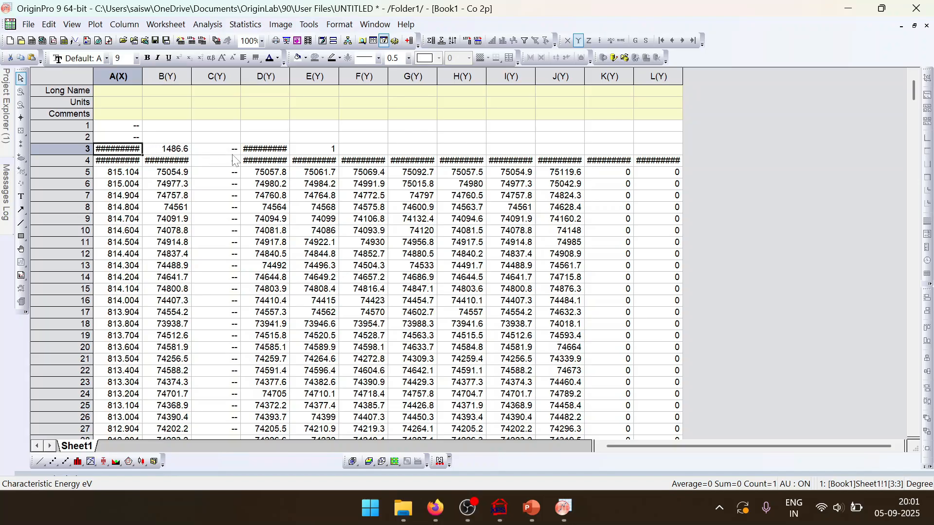
Move the envelope data from column J into the emptied column C, starting at row 4
{"action": "left_click", "coordinate": [566, 77]}
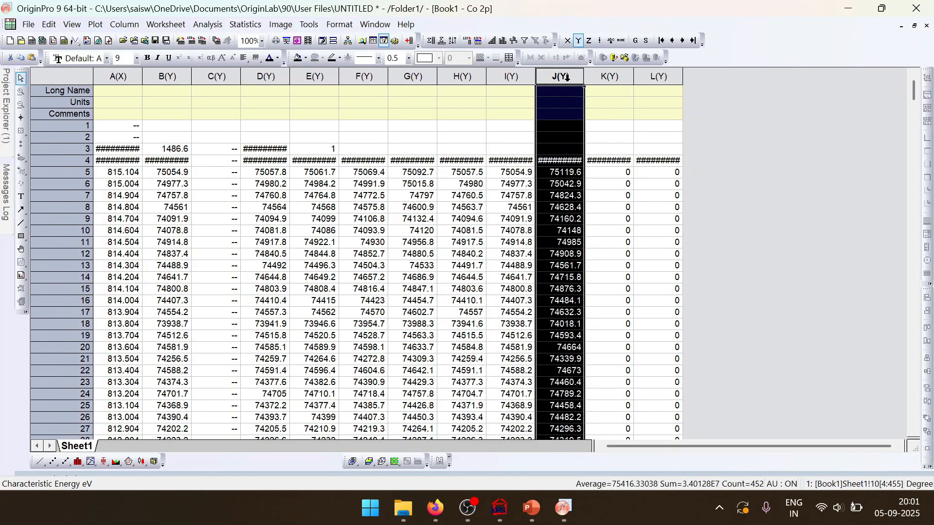
{"action": "key", "text": "Delete"}
{"action": "left_click", "coordinate": [211, 161]}
{"action": "key", "text": "ctrl+v"}
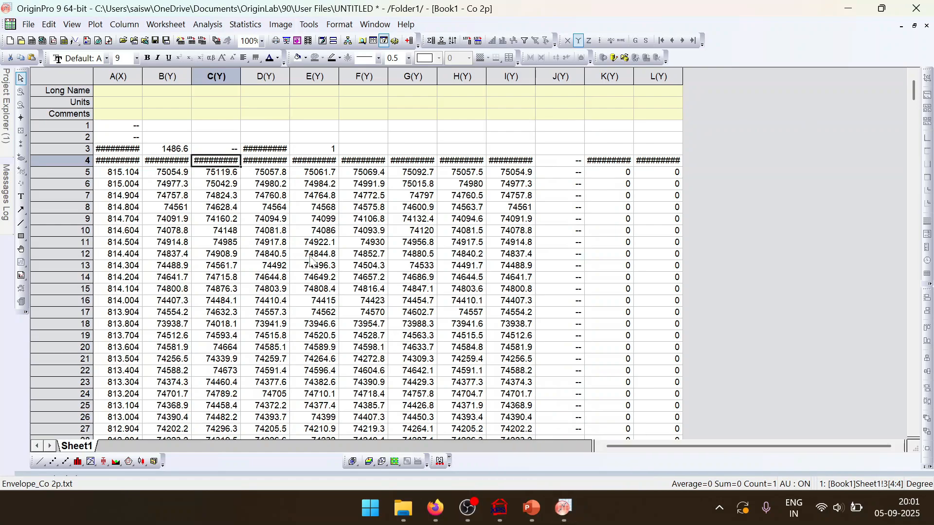
Switch to PowerPoint and add a new blank slide after slide 3
{"action": "left_click", "coordinate": [531, 508]}
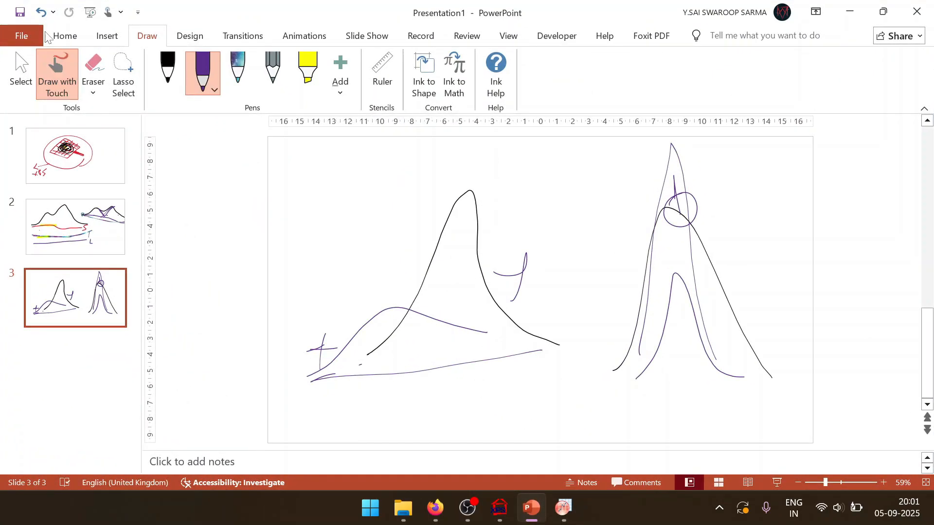
{"action": "left_click", "coordinate": [65, 36]}
{"action": "left_click", "coordinate": [88, 63]}
Insert a text box in the upper middle of the blank slide and enter the text "1st colo"
{"action": "left_click", "coordinate": [107, 36]}
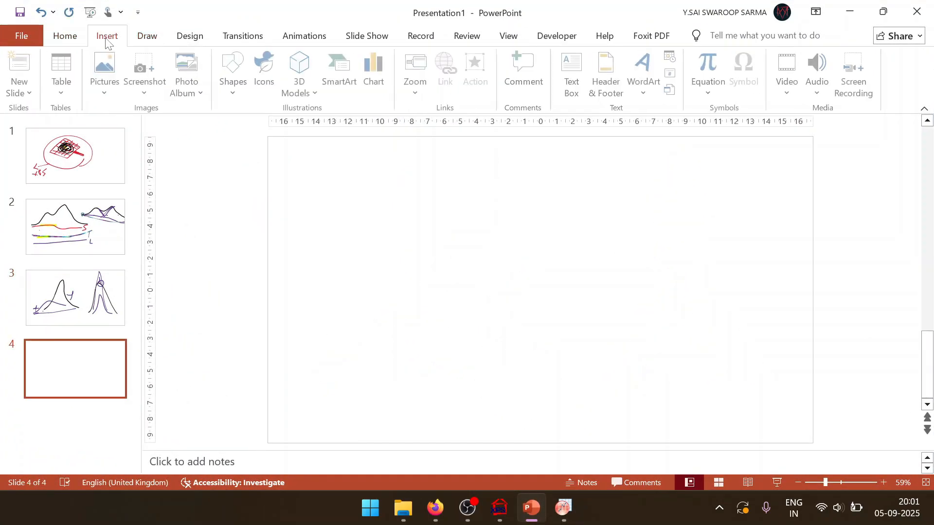
{"action": "left_click", "coordinate": [235, 73]}
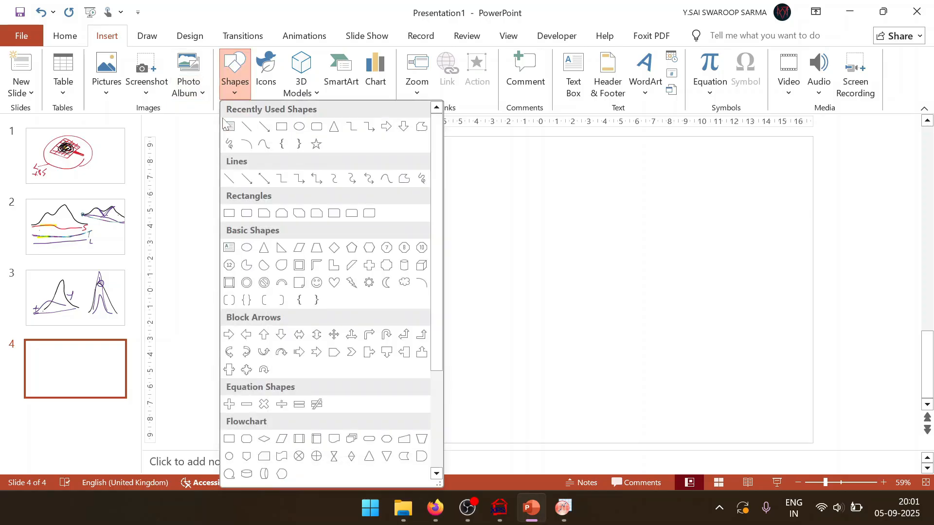
{"action": "left_click", "coordinate": [229, 128]}
{"action": "left_click_drag", "start_coordinate": [375, 206], "coordinate": [588, 294]}
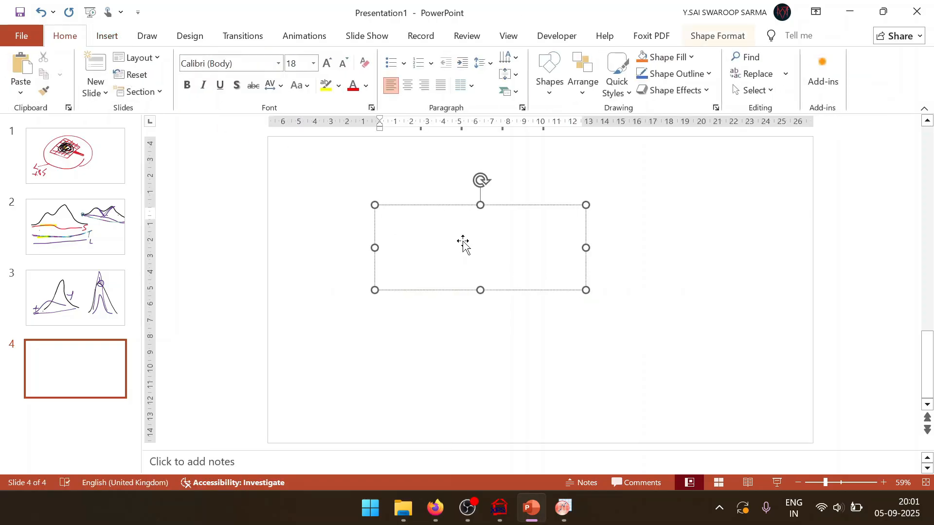
{"action": "type", "text": "1st colo"}
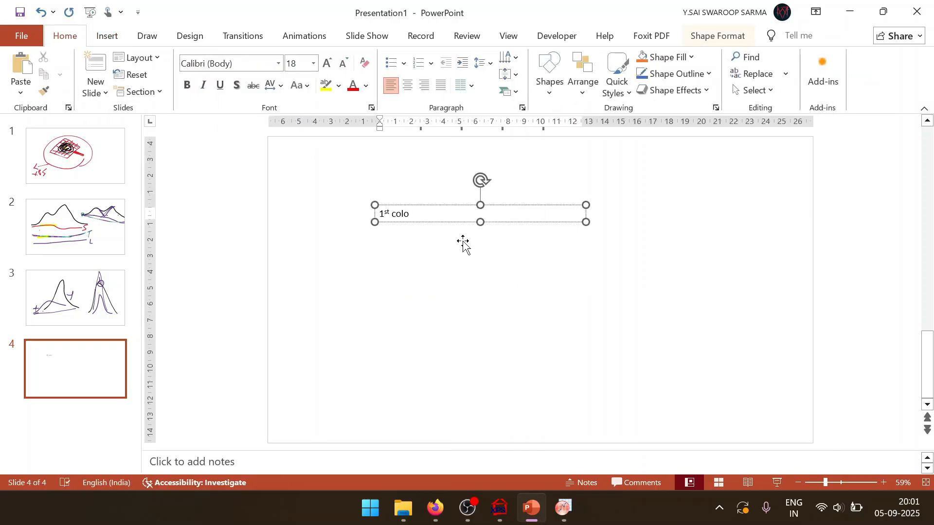